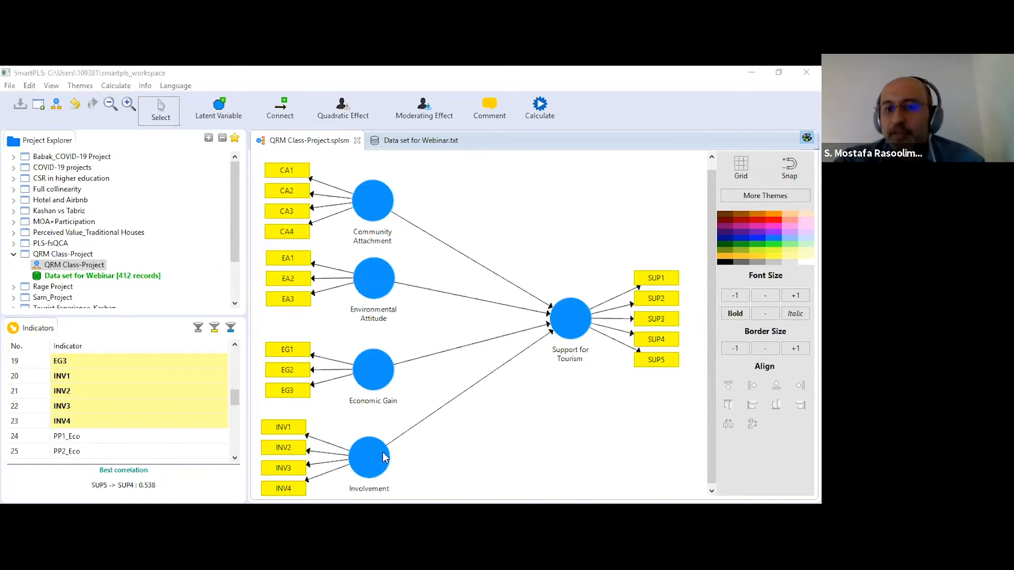
Step: Delete the Support for Tourism construct together with its SUP indicators from the model
scroll(557, 425, "down", 1)
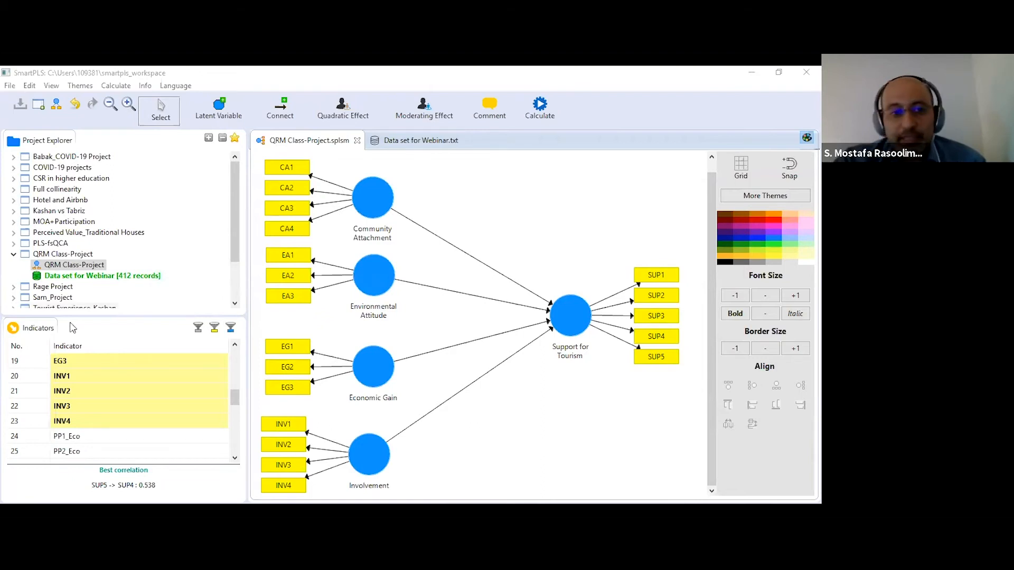
left_click(155, 417, "ctrl")
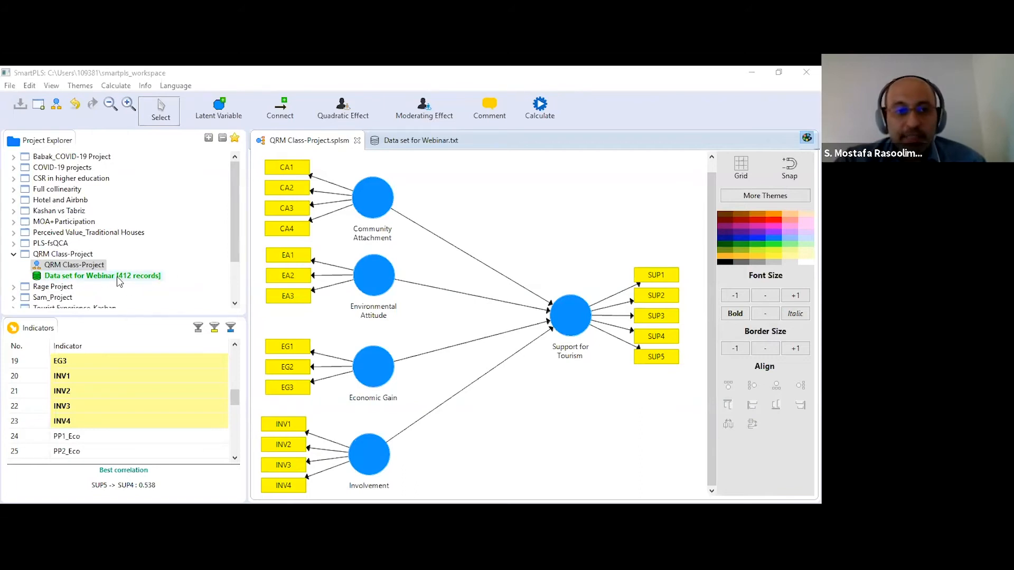
scroll(100, 417, "down", 3)
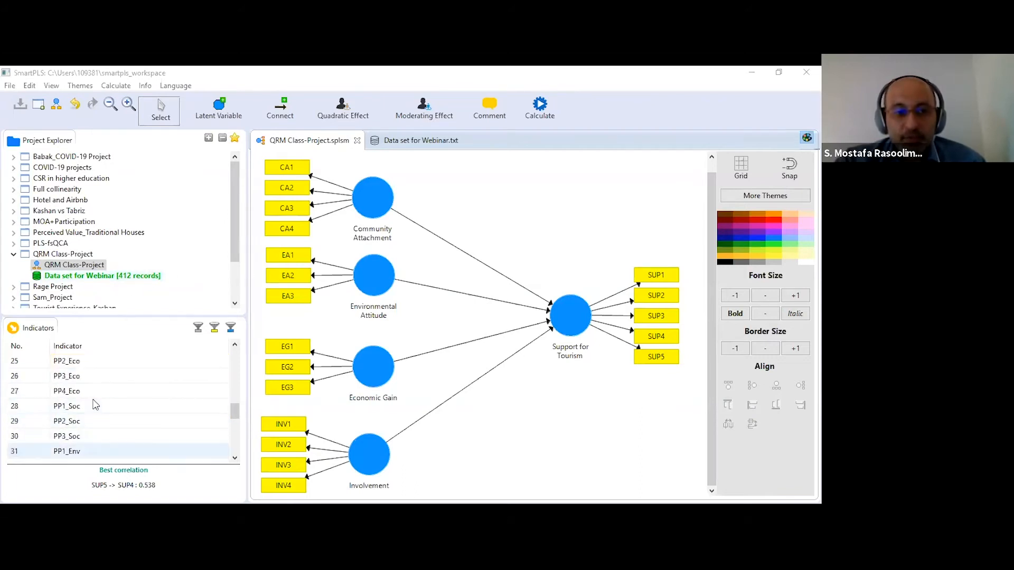
scroll(97, 407, "up", 2)
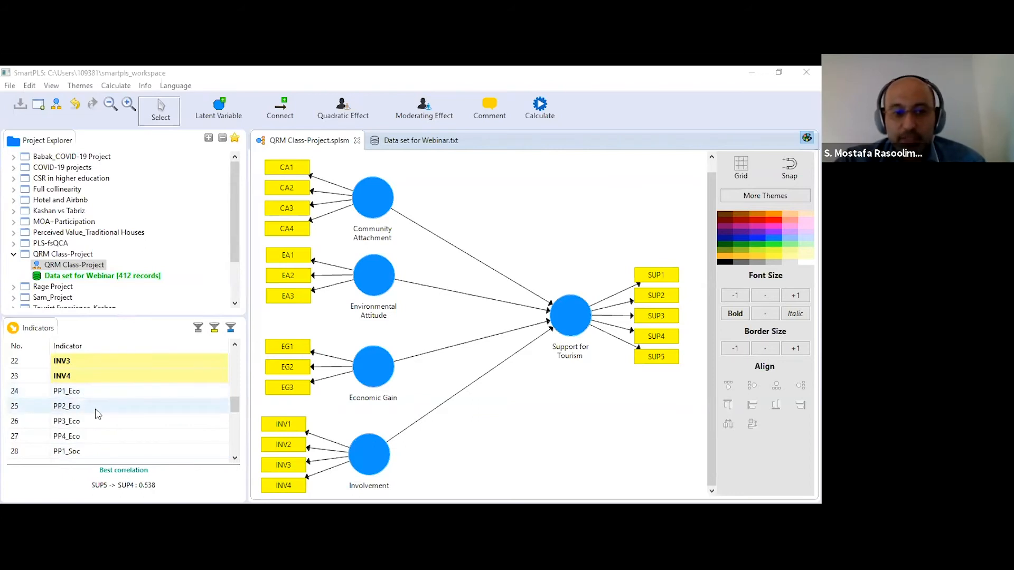
scroll(97, 414, "down", 2)
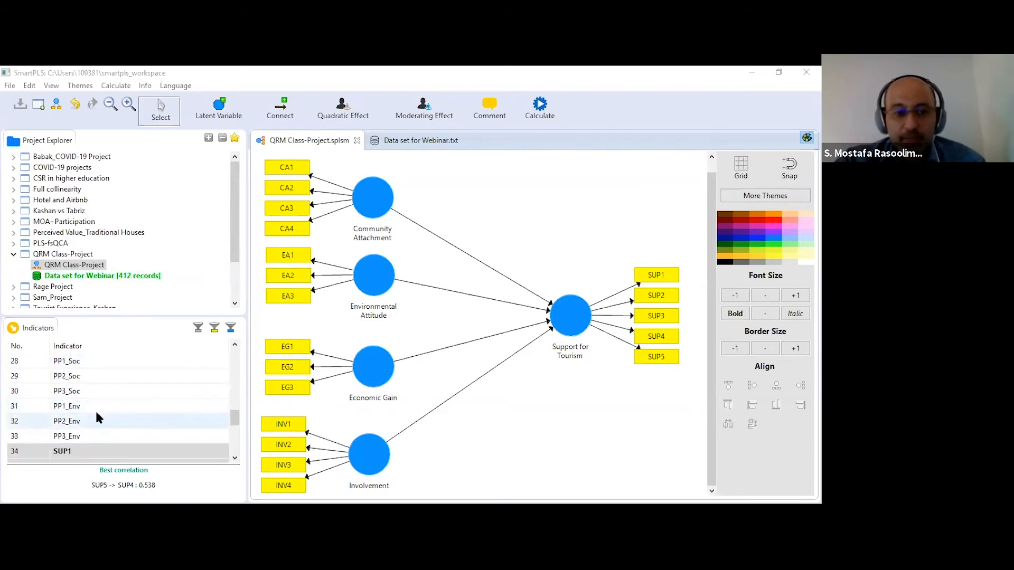
scroll(512, 370, "up", 1)
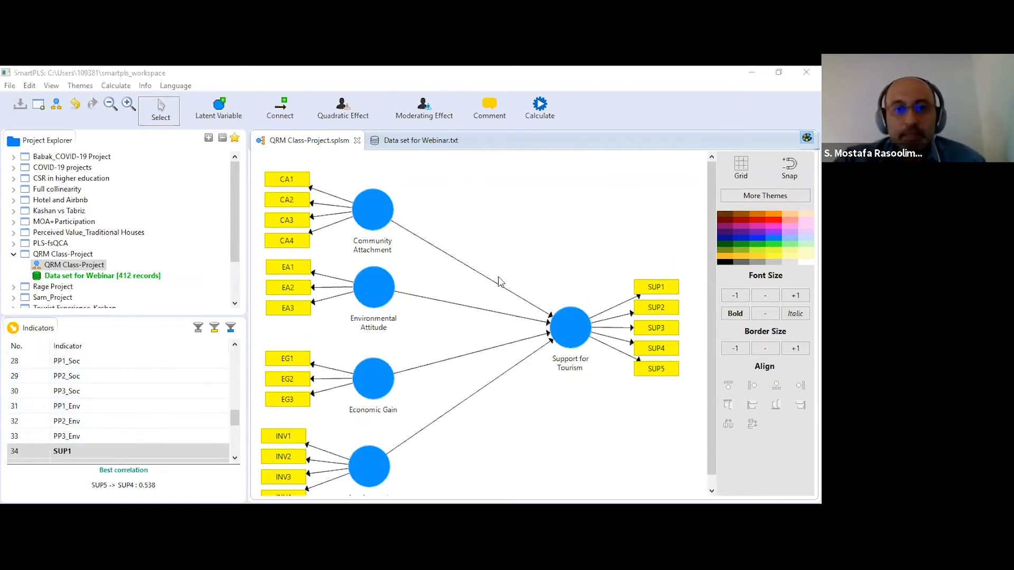
right_click(559, 325)
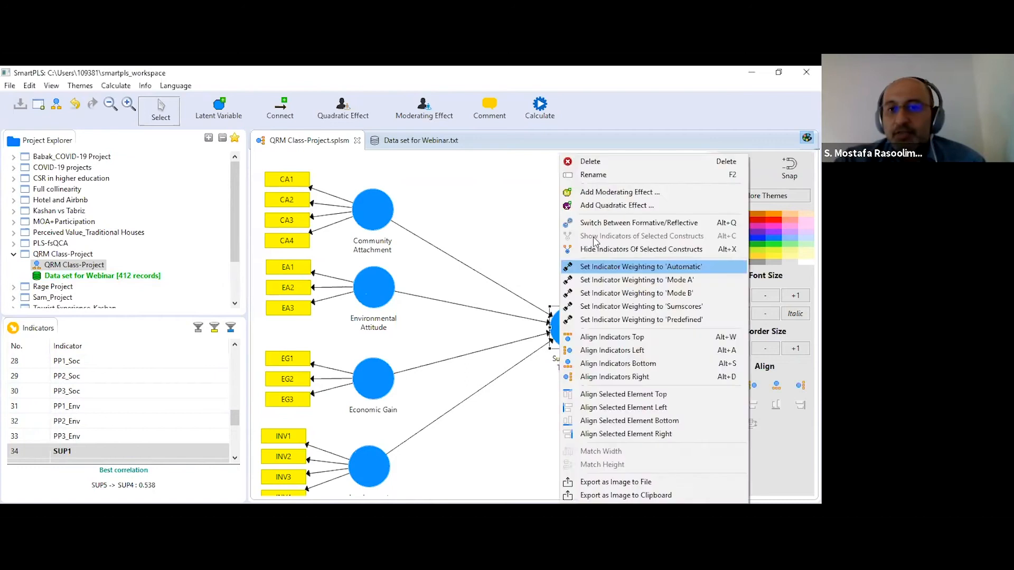
left_click(601, 160)
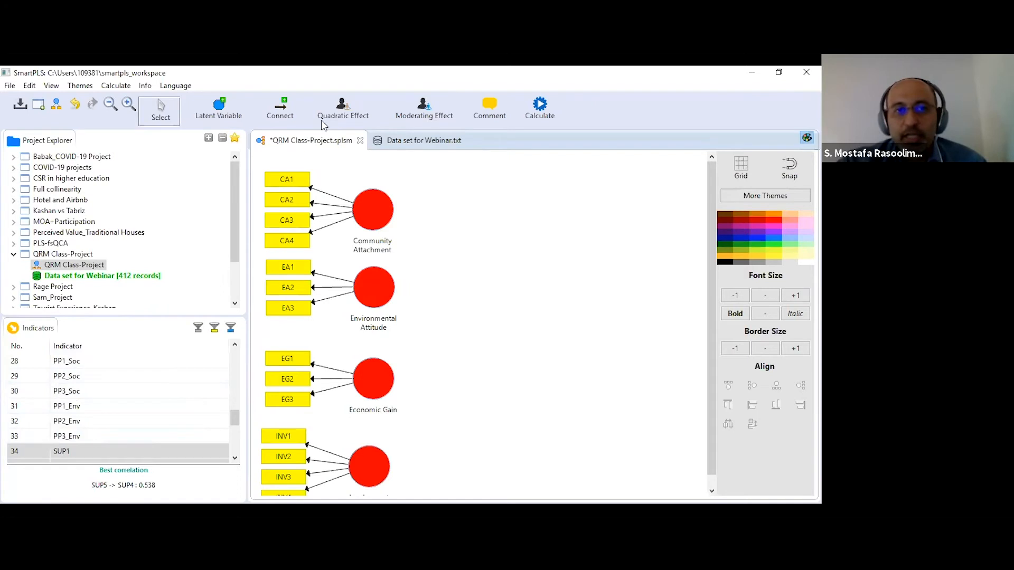
Step: Add four latent variables: three in a row beside Community Attachment and one farther out, level with Economic Gain
key("alt+2")
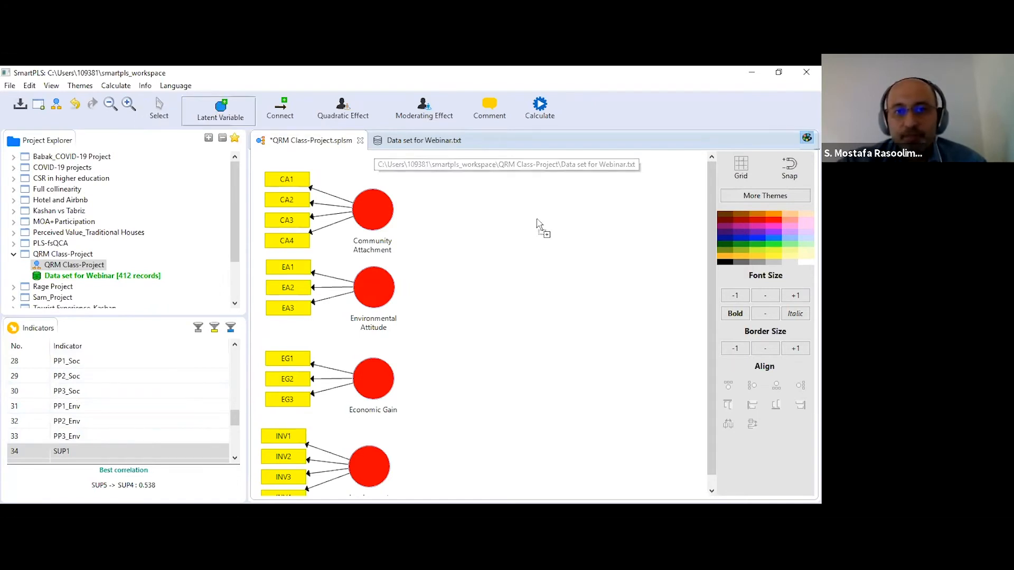
left_click(510, 209)
left_click(578, 214)
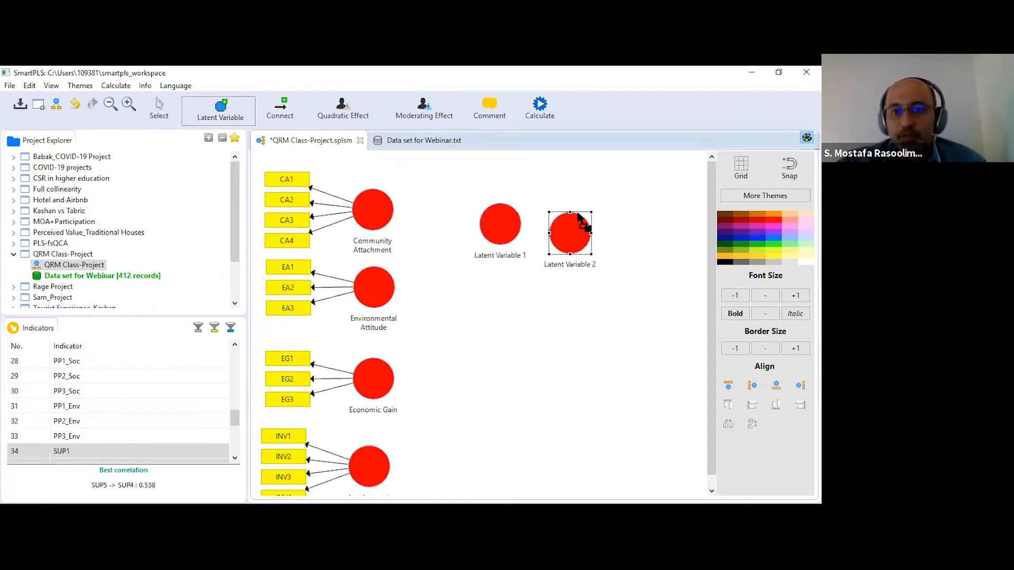
left_click(619, 222)
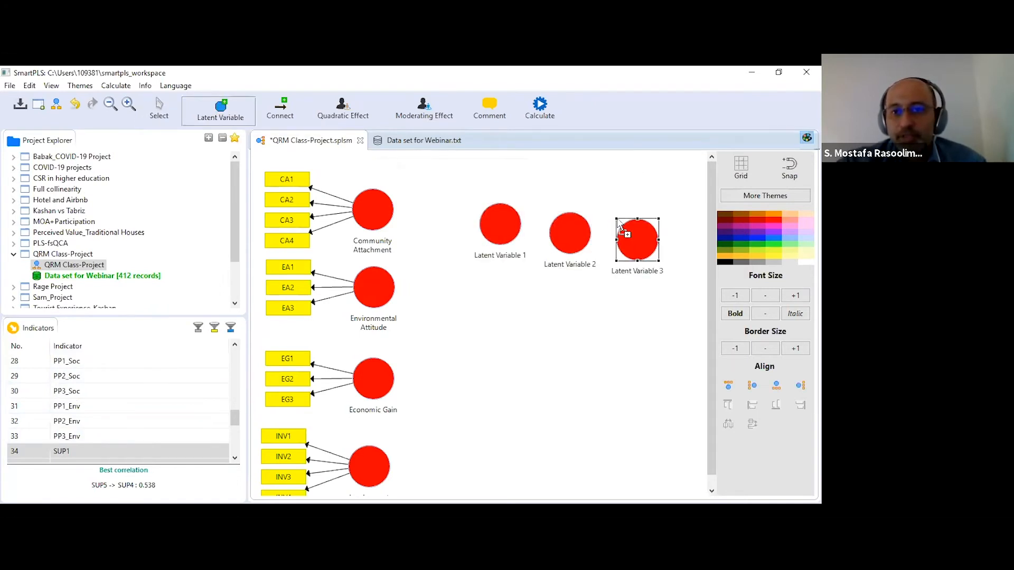
left_click(681, 371)
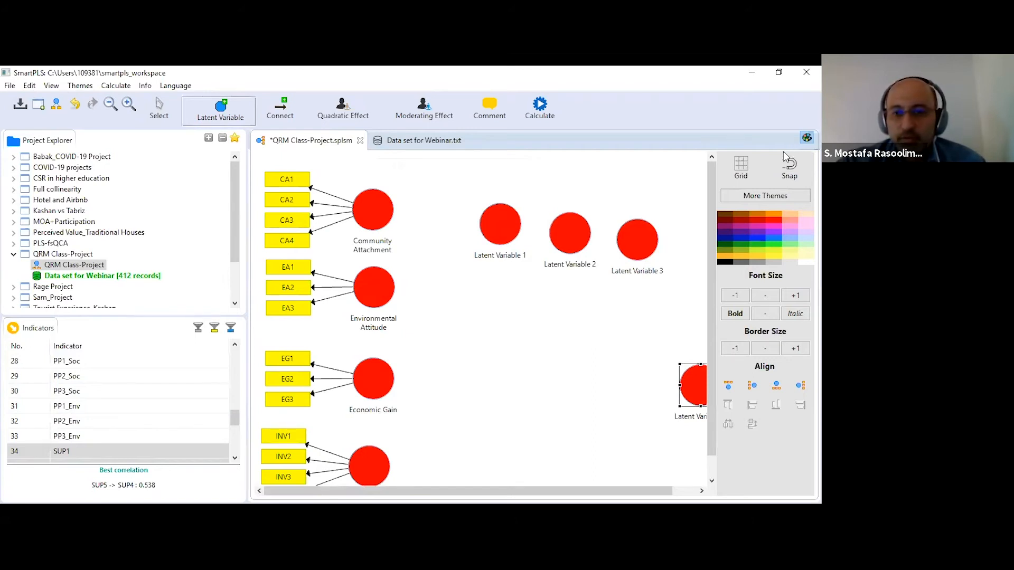
left_click(683, 368)
left_click(177, 122)
right_click(696, 396)
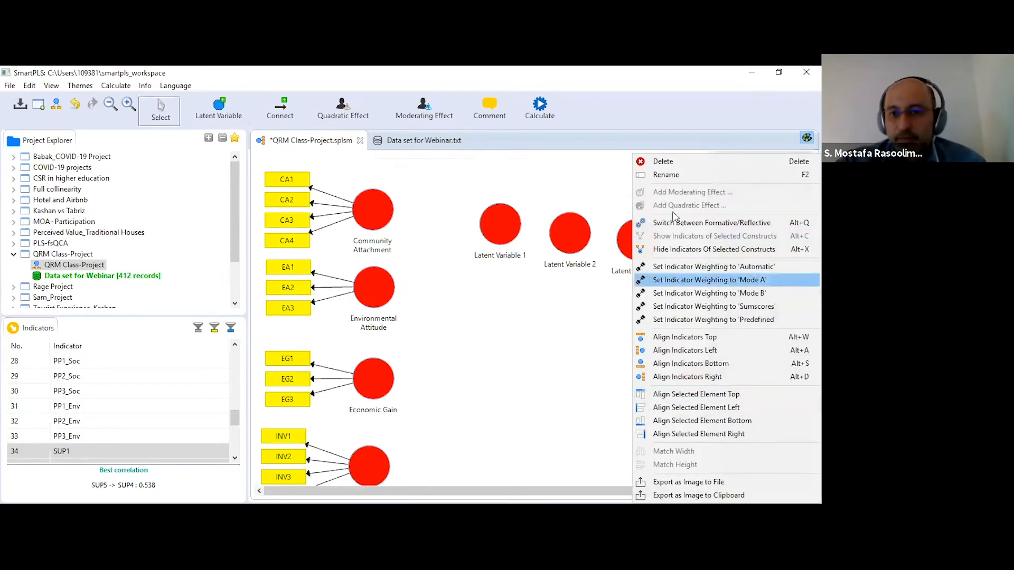
left_click(663, 163)
Step: Move the four new latent variables slightly upward, keeping the first three roughly in a row
left_click_drag(696, 344, 696, 331)
left_click_drag(638, 235, 639, 198)
left_click_drag(575, 235, 573, 215)
left_click_drag(507, 222, 503, 194)
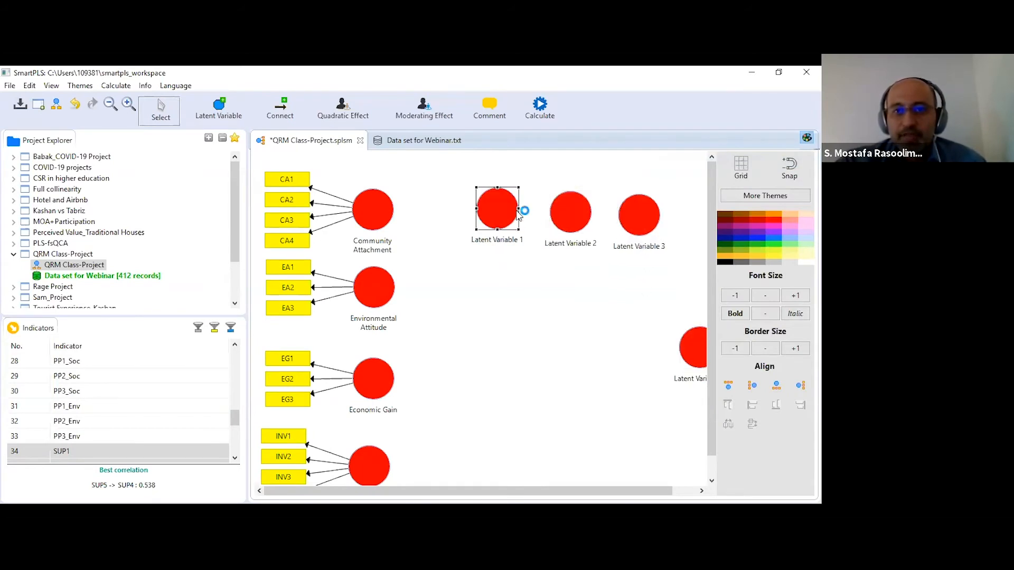
left_click(602, 260)
left_click_drag(647, 215, 648, 206)
left_click(624, 279)
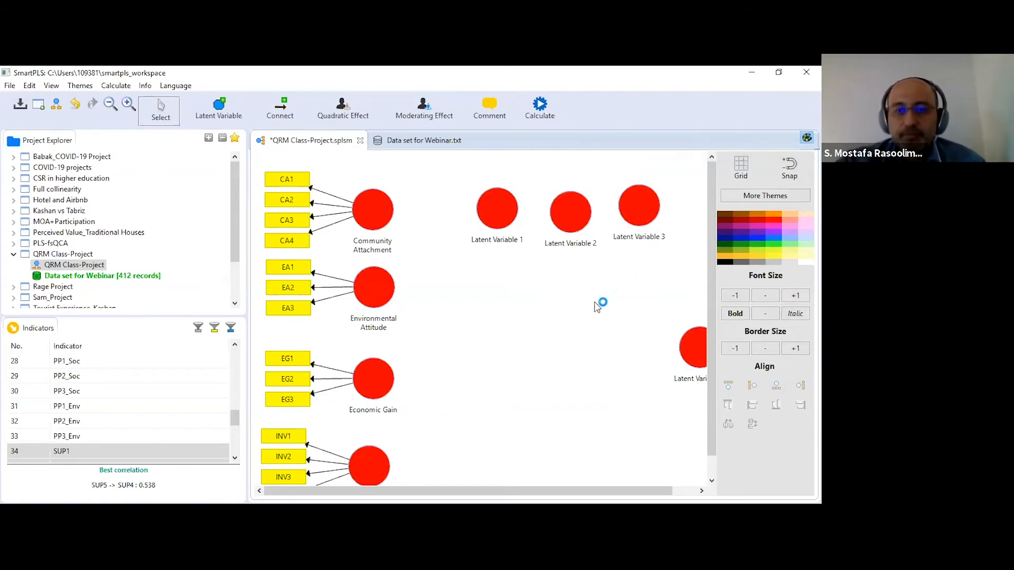
Step: Rename the construct Latent Variable 1 to PP_Economic
right_click(490, 207)
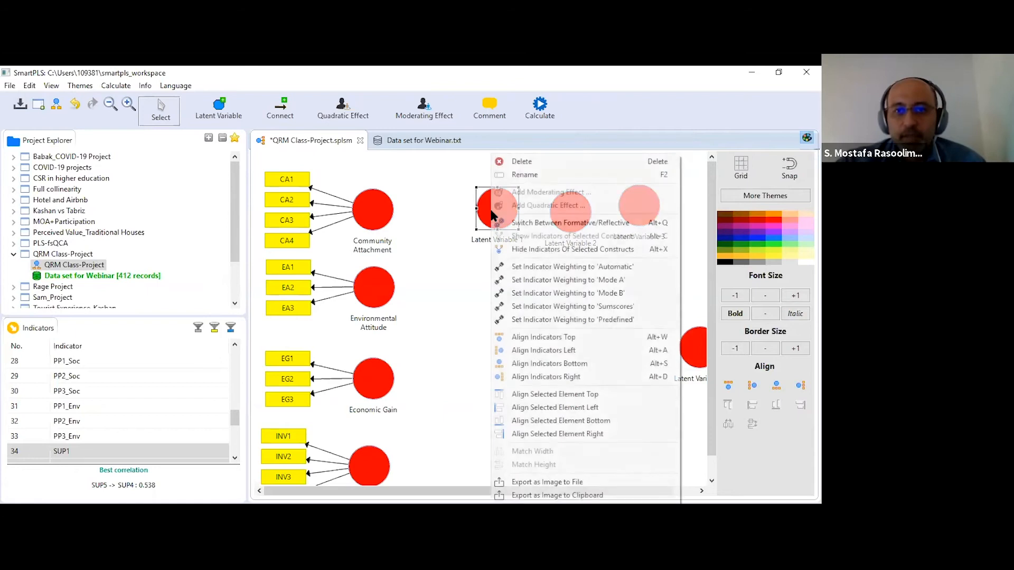
left_click(528, 175)
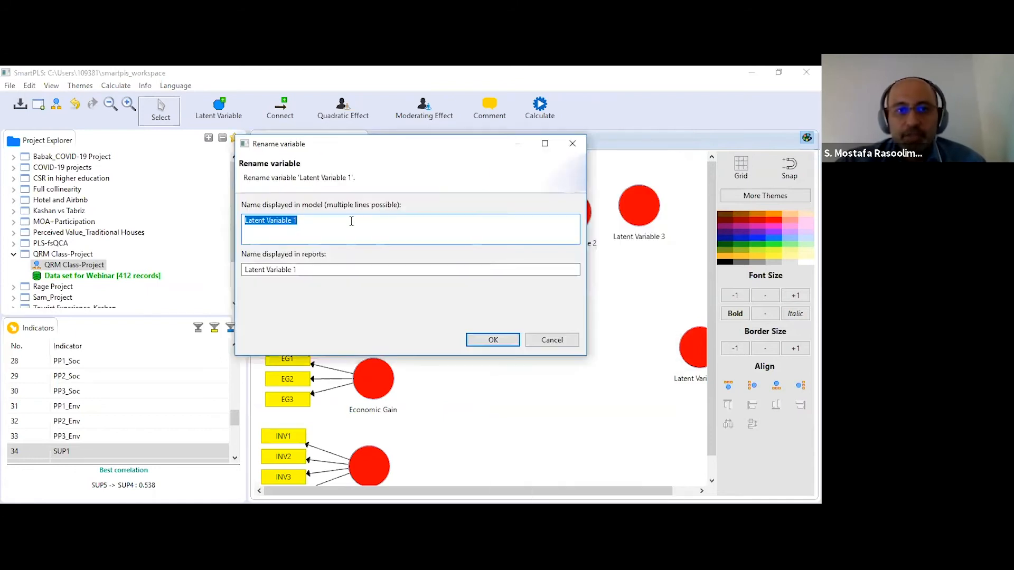
type("PP_")
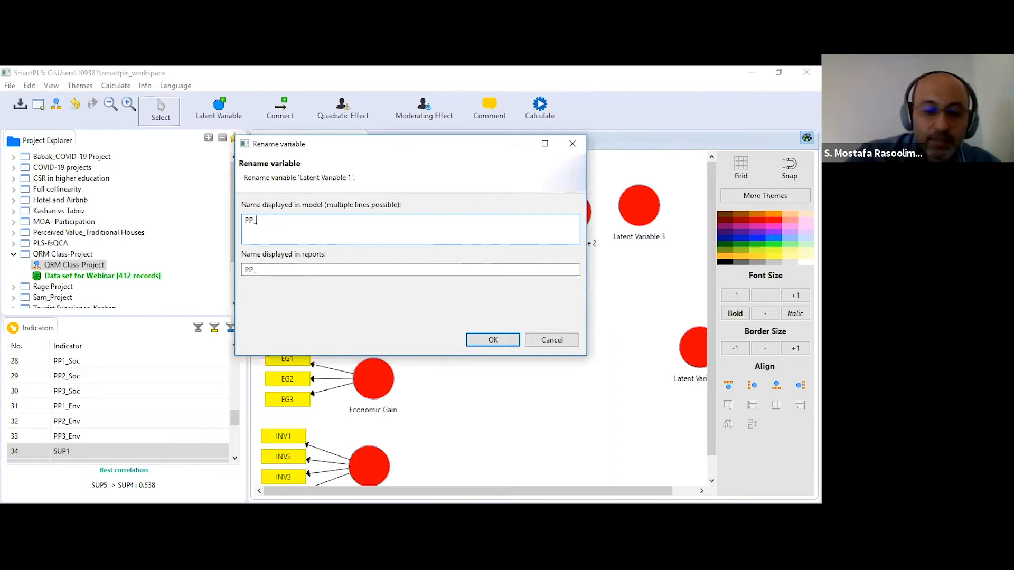
type("Economic")
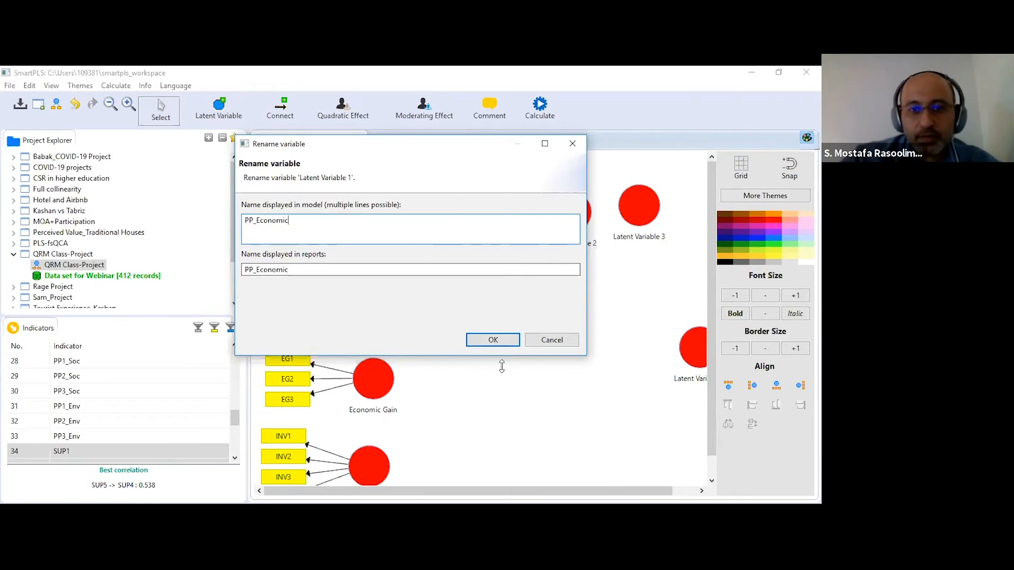
left_click(493, 340)
Step: Rename the construct Latent Variable 2 to PP_Social
right_click(576, 211)
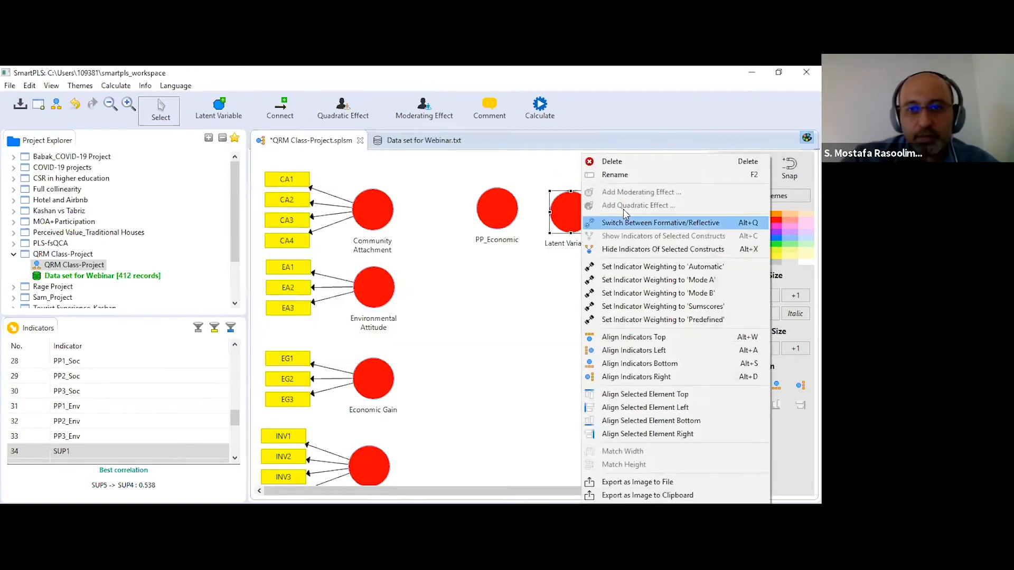
left_click(629, 177)
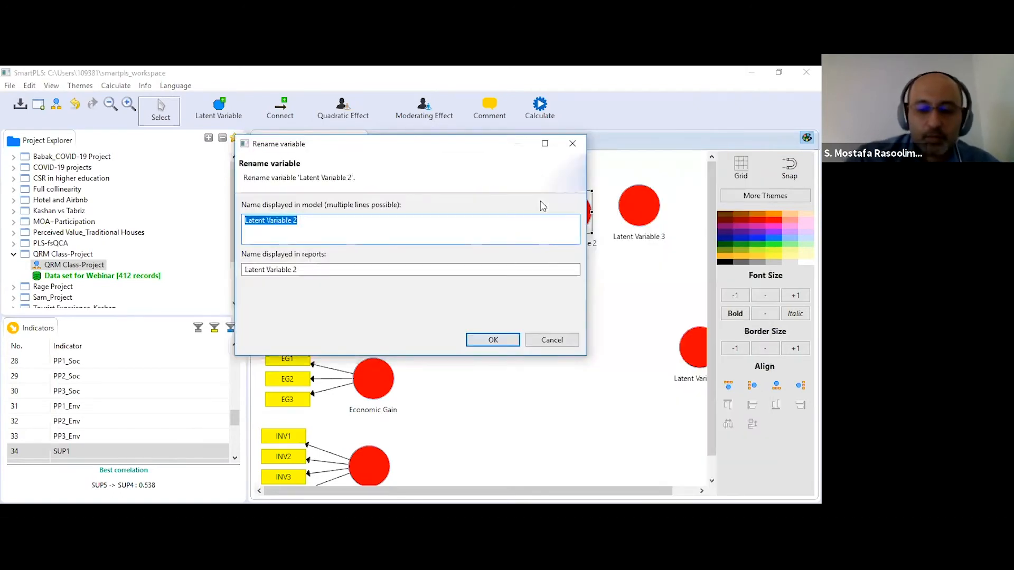
type("PP_Social")
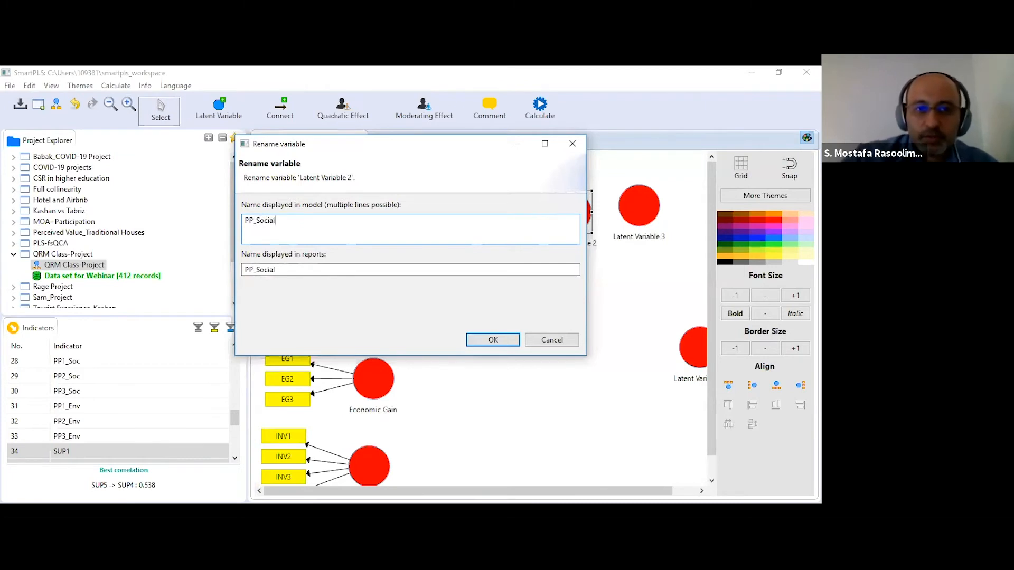
left_click(493, 339)
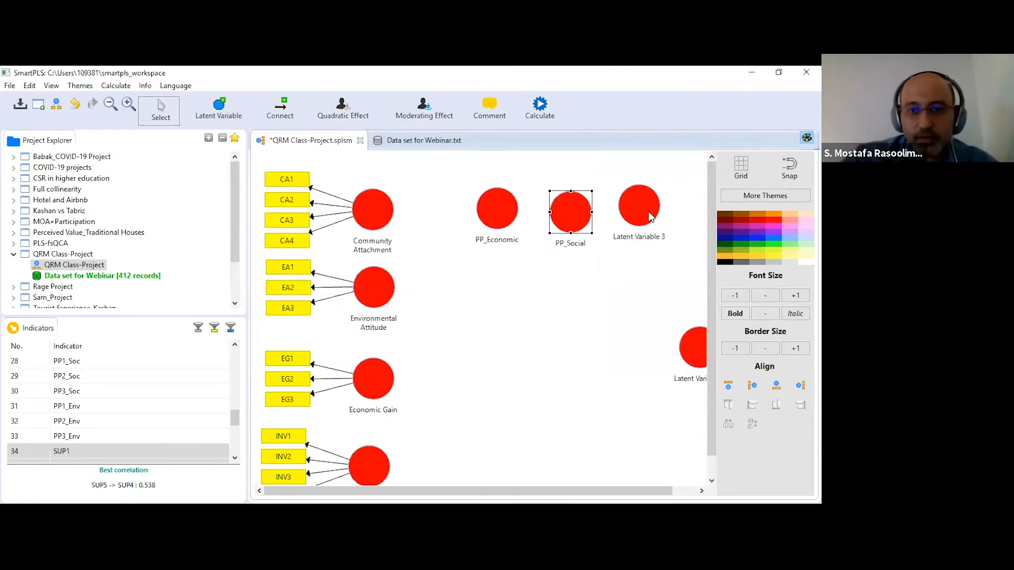
Step: Rename the construct Latent Variable 3 to PP_Environmental and move PP_Social slightly up in the row
right_click(636, 211)
left_click(675, 176)
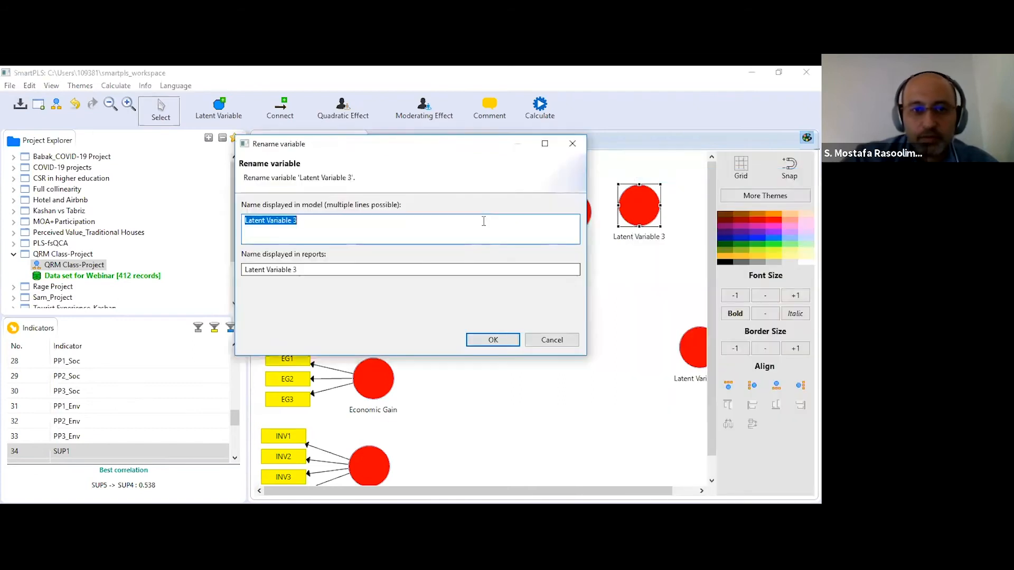
type("PP_Enviro")
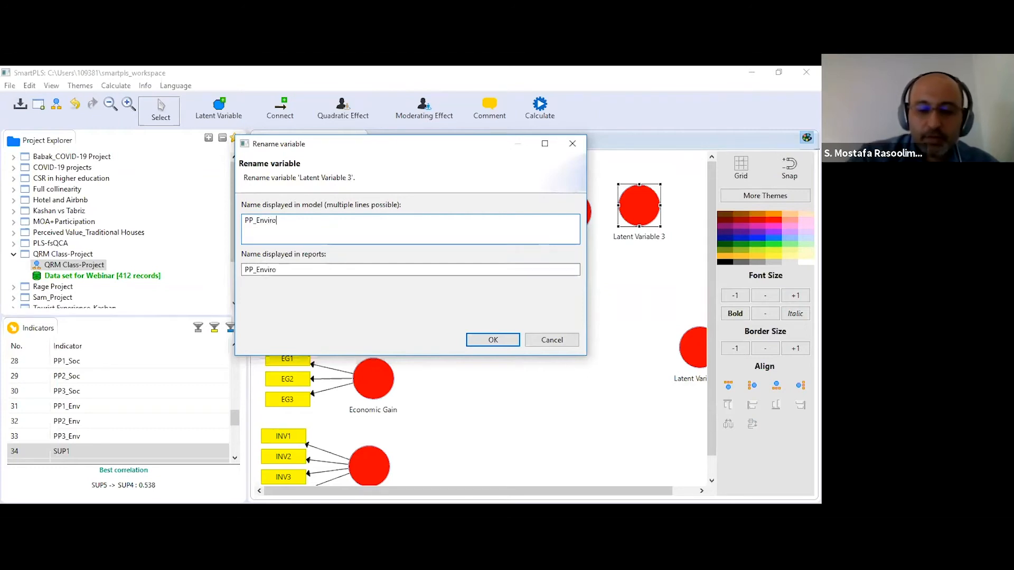
type("nmental")
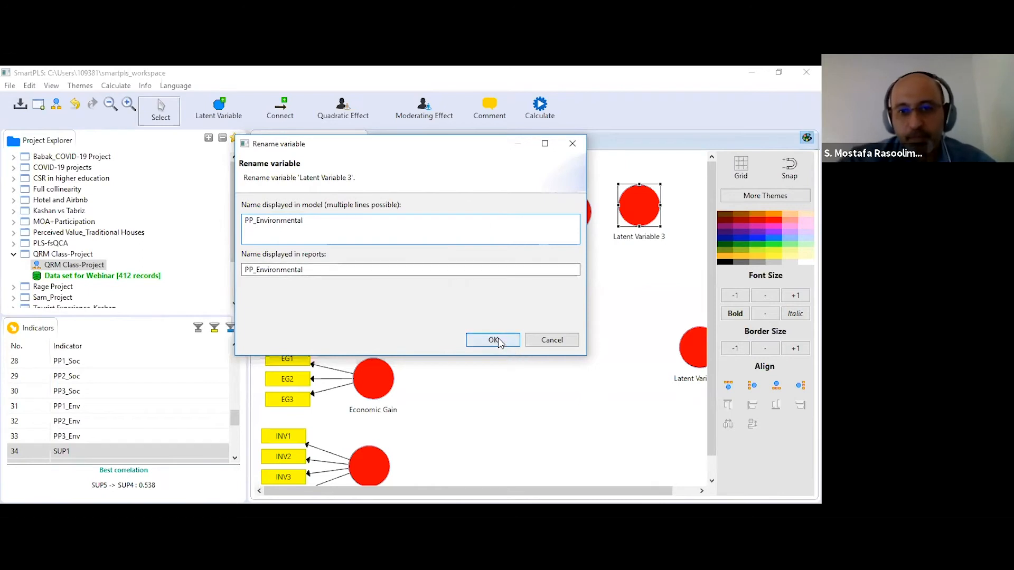
left_click(498, 340)
left_click(573, 213)
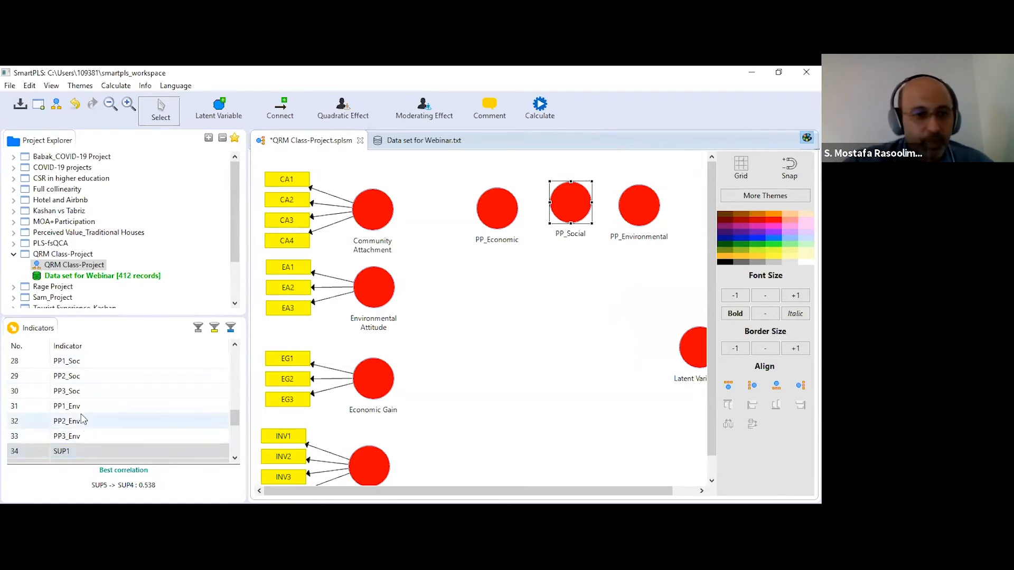
Step: Assign the indicators PP1_Eco to PP4_Eco to the PP_Economic construct and move it slightly up
scroll(83, 417, "up", 2)
left_click(75, 394)
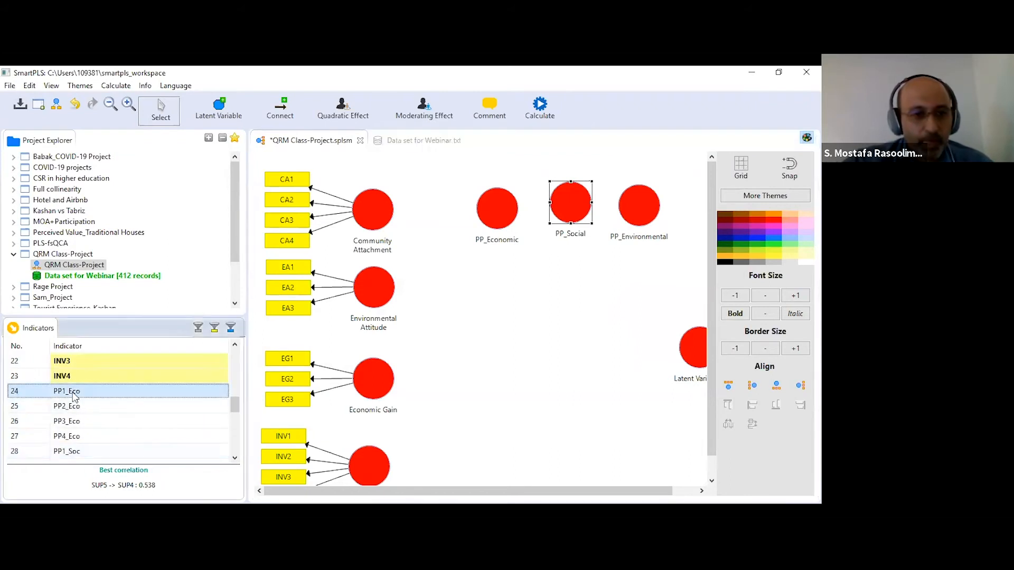
key("shift+Down")
key("shift+Down")
key("shift+Down")
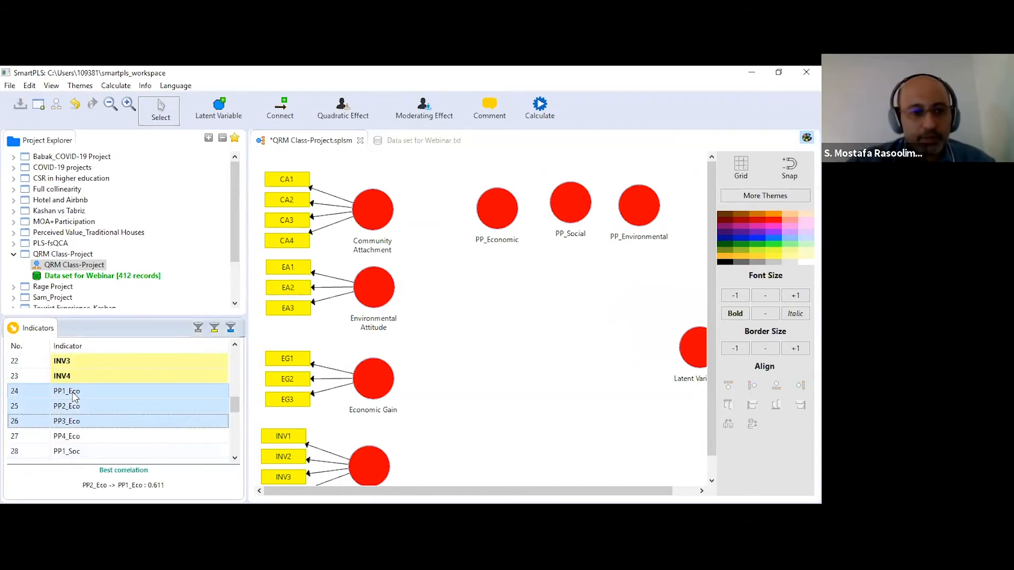
left_click_drag(72, 392, 491, 178)
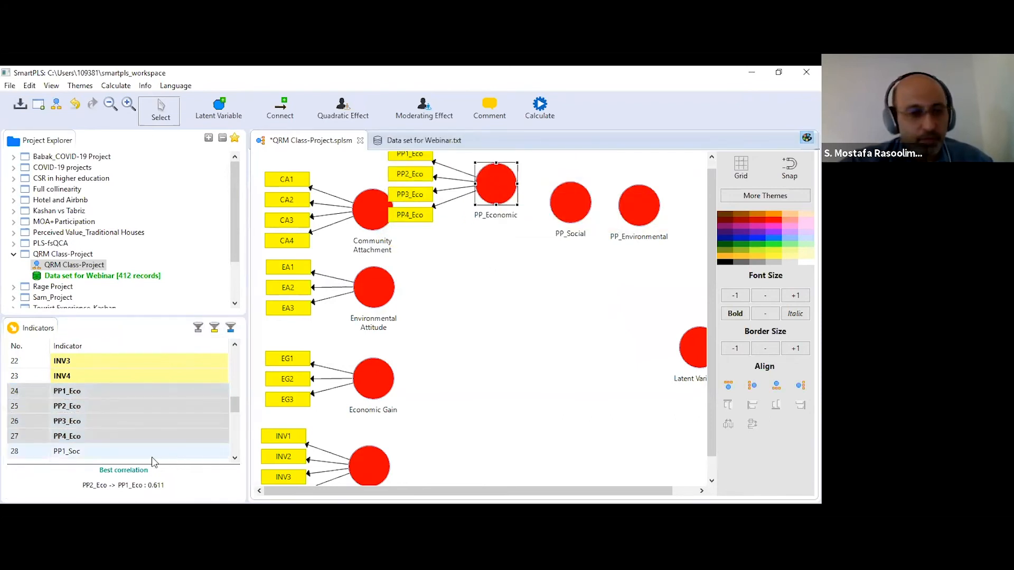
Step: Assign the indicators PP1_Soc to PP3_Soc to the PP_Social construct
left_click(77, 452)
key("shift+Down")
key("shift+Down")
key("shift+Down")
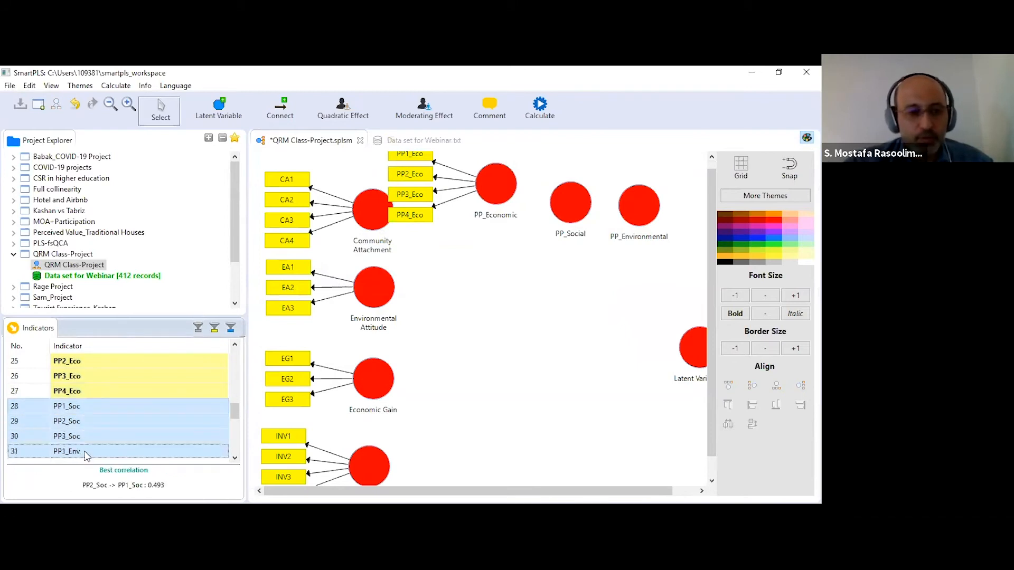
key("shift+Up")
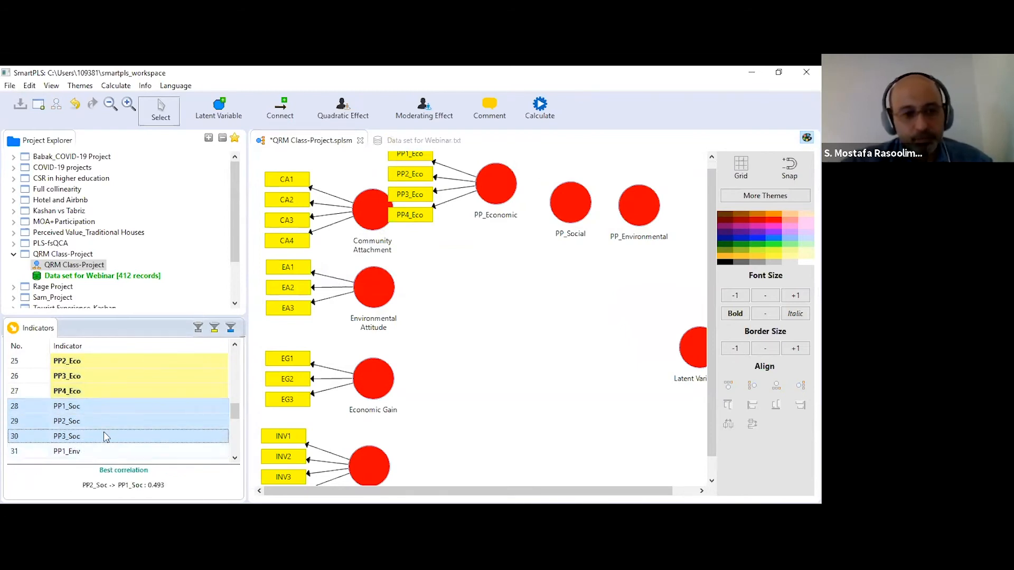
left_click_drag(95, 410, 570, 197)
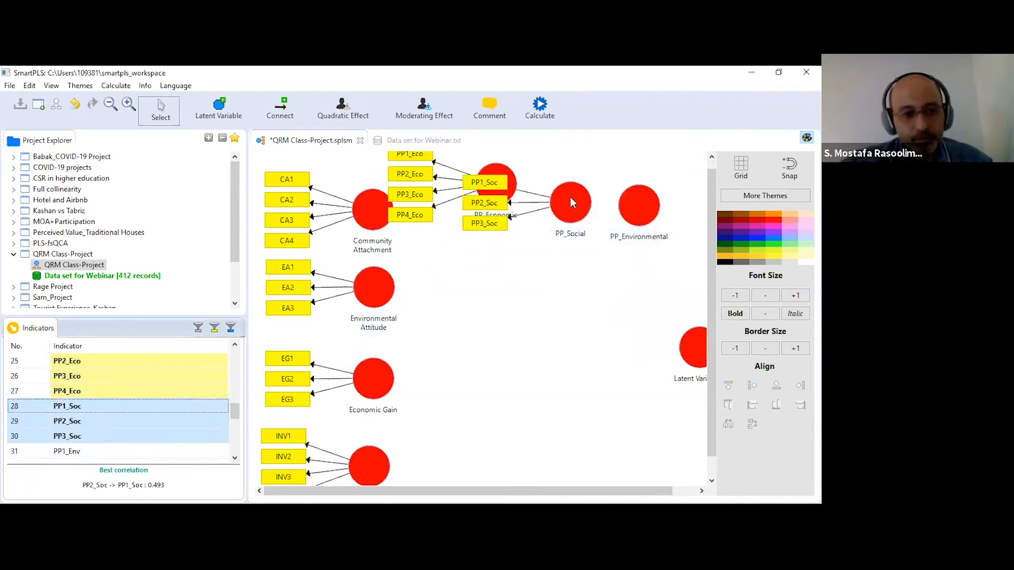
Step: Assign the indicators PP1_Env to PP3_Env to the PP_Environmental construct and move it slightly up in line with PP_Social
left_click(86, 452)
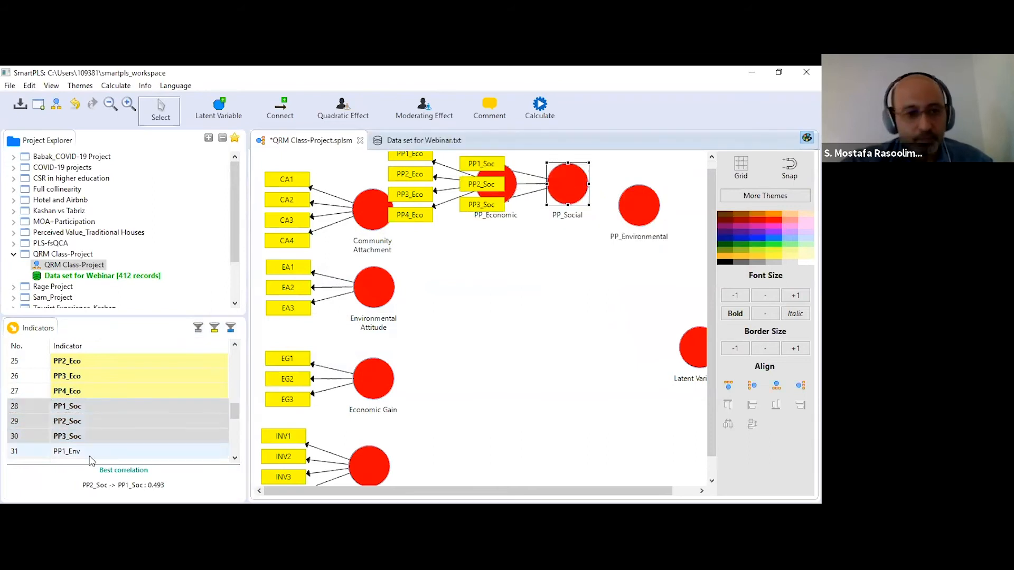
key("shift+Down")
key("shift+Down")
key("shift+Down")
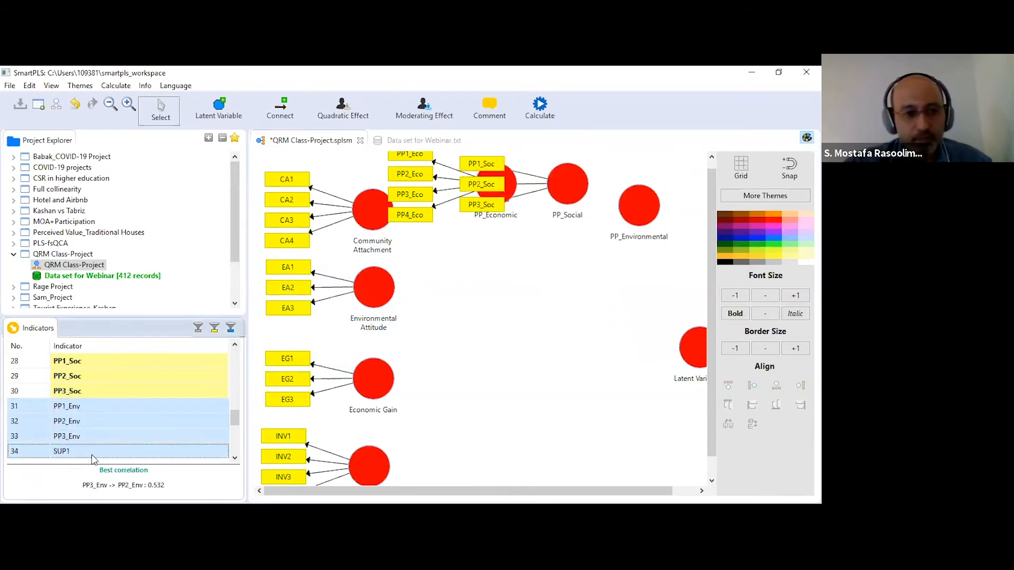
key("shift+Up")
left_click(104, 436, "ctrl")
left_click_drag(113, 419, 654, 191)
left_click(652, 192)
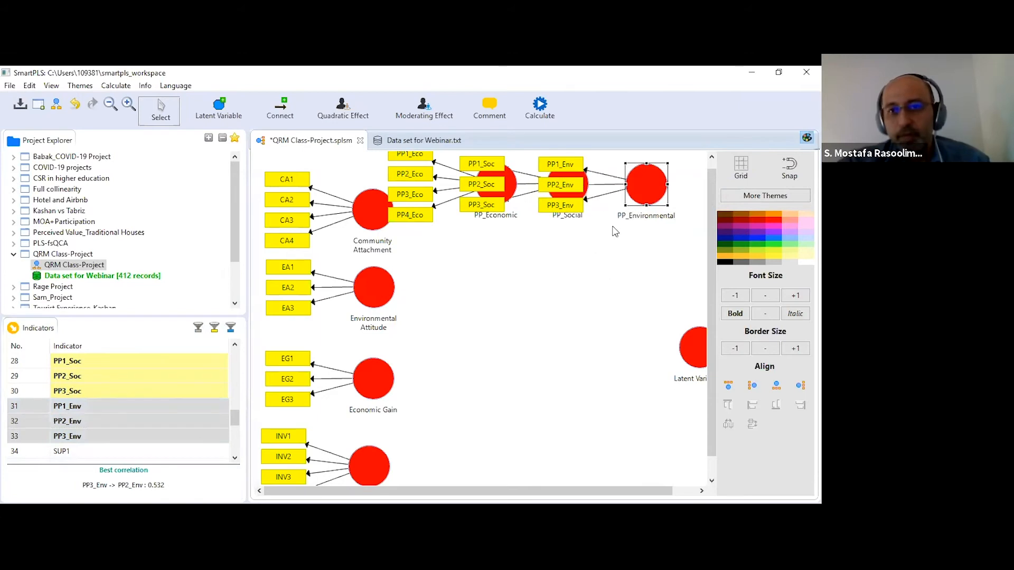
Step: Align the indicators of PP_Environmental to its right and those of PP_Social above it
right_click(650, 175)
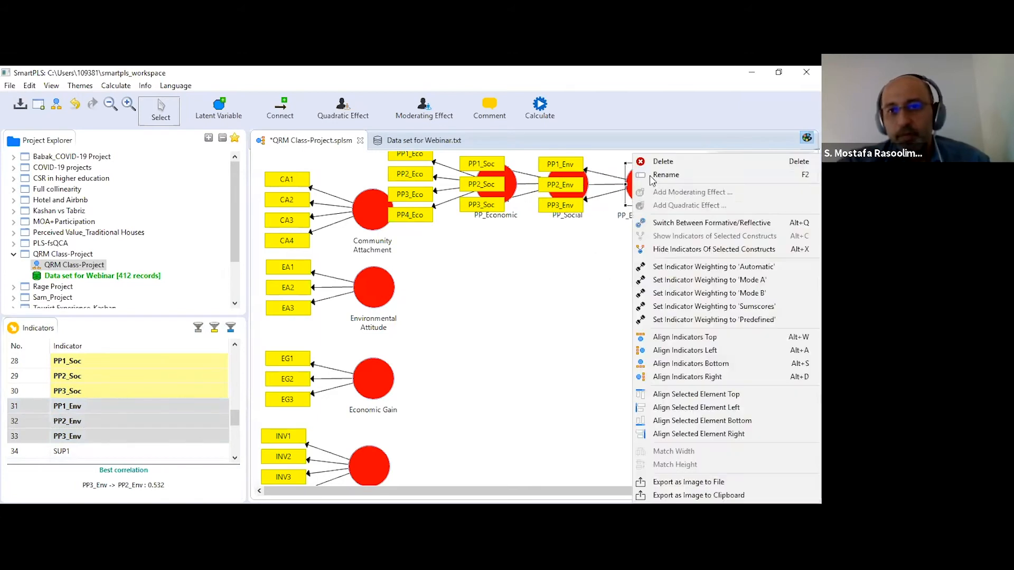
left_click(673, 372)
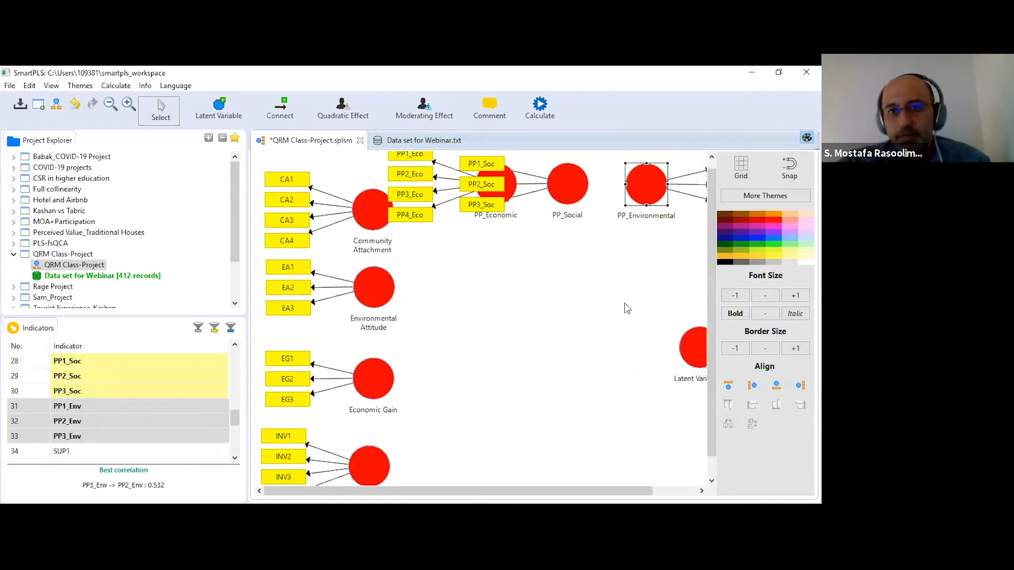
right_click(565, 177)
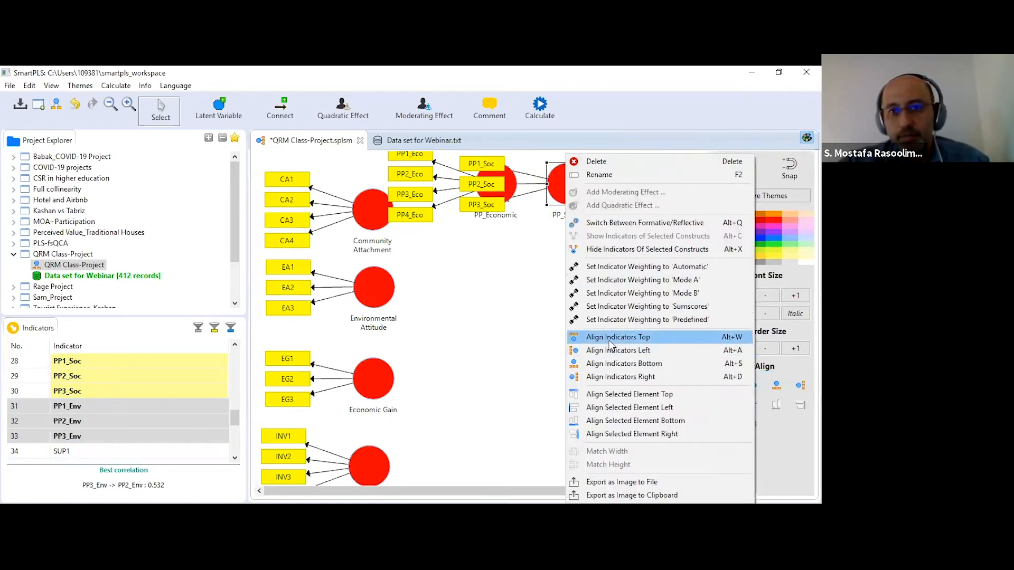
left_click(610, 338)
Step: Move PP_Economic slightly up to the level of PP_Social and align its indicators above it
left_click(494, 246)
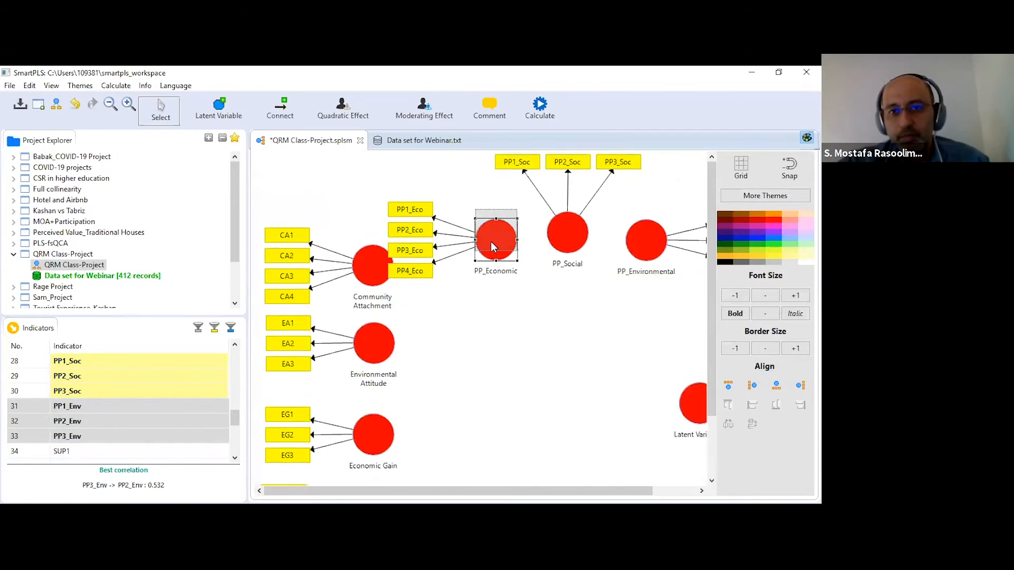
left_click_drag(487, 242, 485, 232)
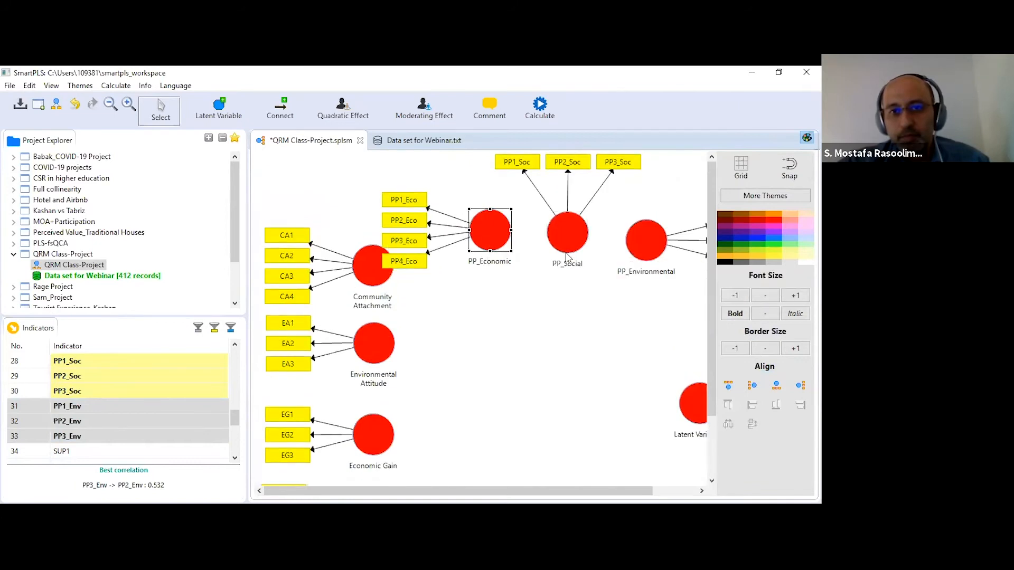
right_click(486, 234)
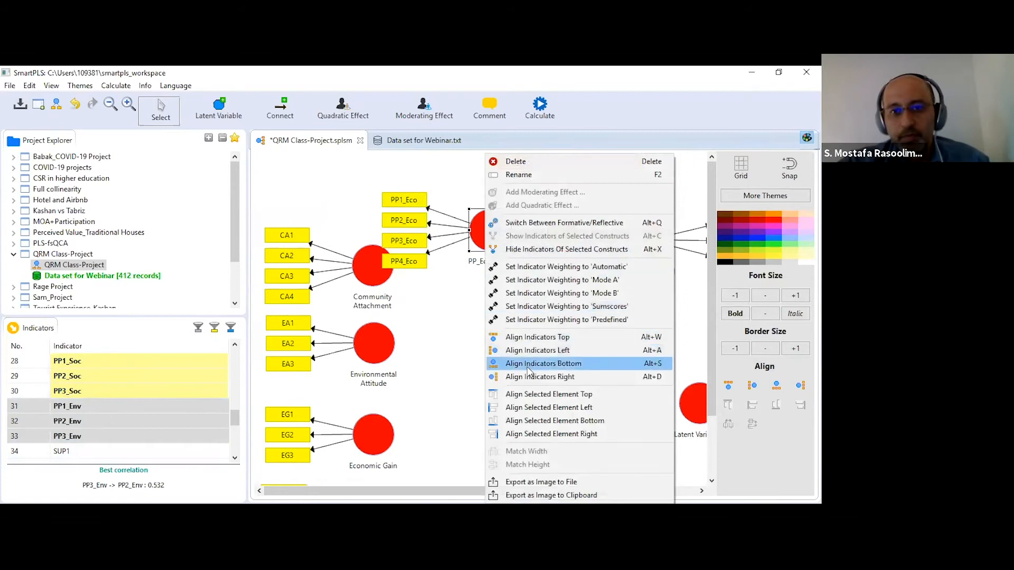
left_click(533, 338)
Step: Spread the PP_Economic, PP_Social and PP_Environmental constructs farther apart along their row
left_click_drag(501, 285, 438, 228)
left_click(581, 235)
left_click_drag(584, 236, 599, 232)
left_click(643, 238)
left_click_drag(649, 265, 678, 264)
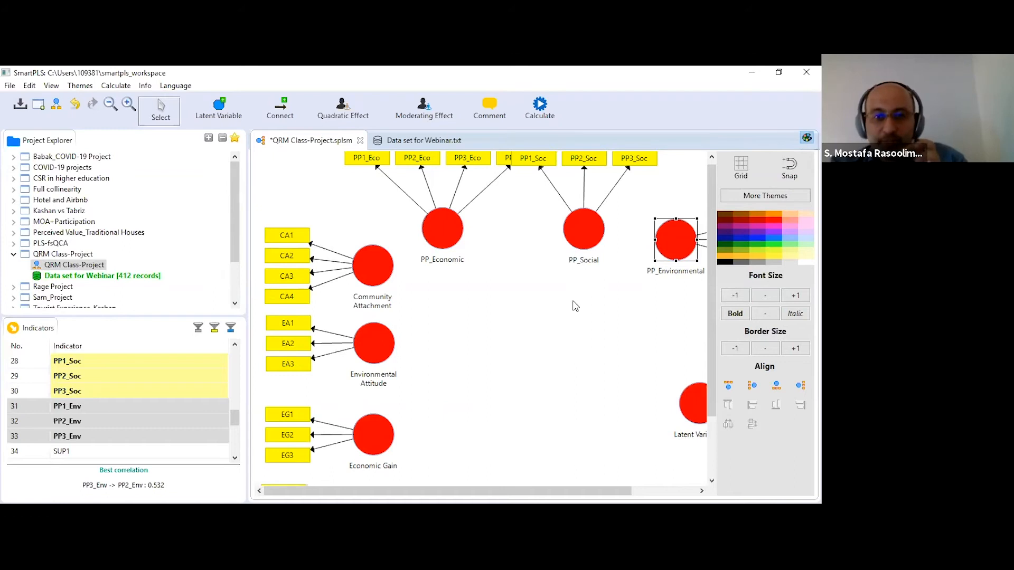
Step: Hide the indicators of the PP_Economic, PP_Social and PP_Environmental constructs
right_click(442, 228)
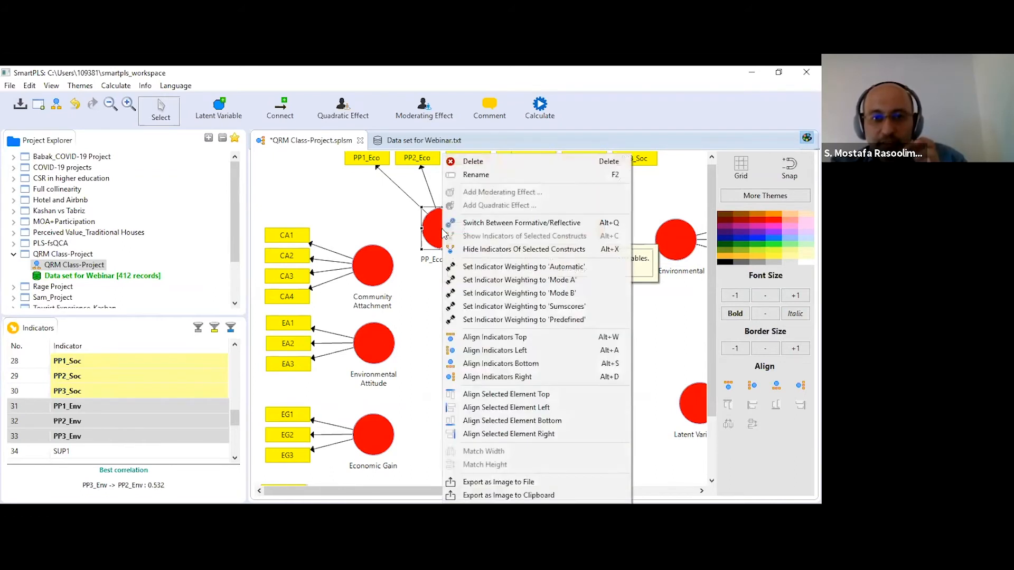
left_click(502, 251)
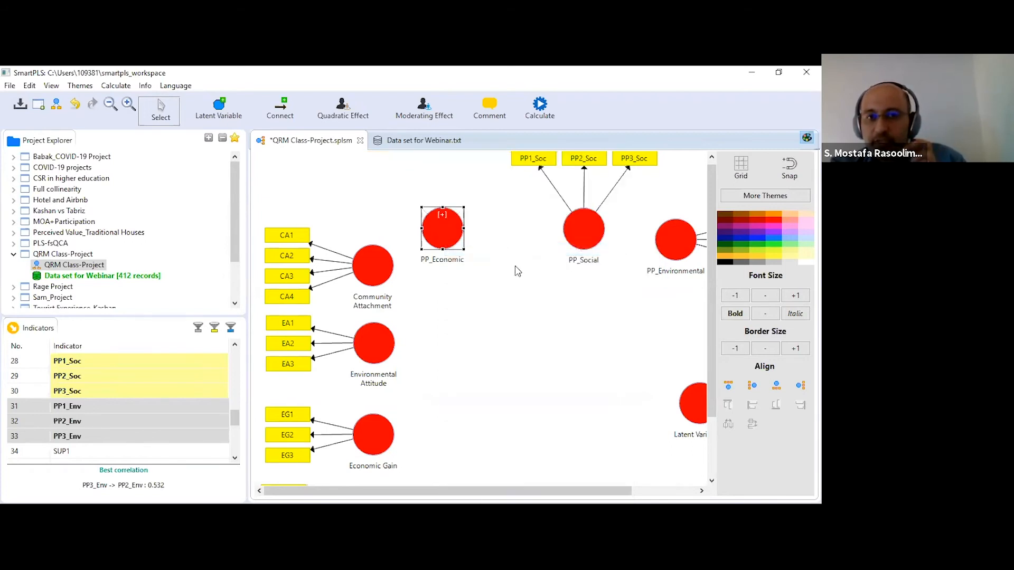
left_click(581, 225)
right_click(581, 223)
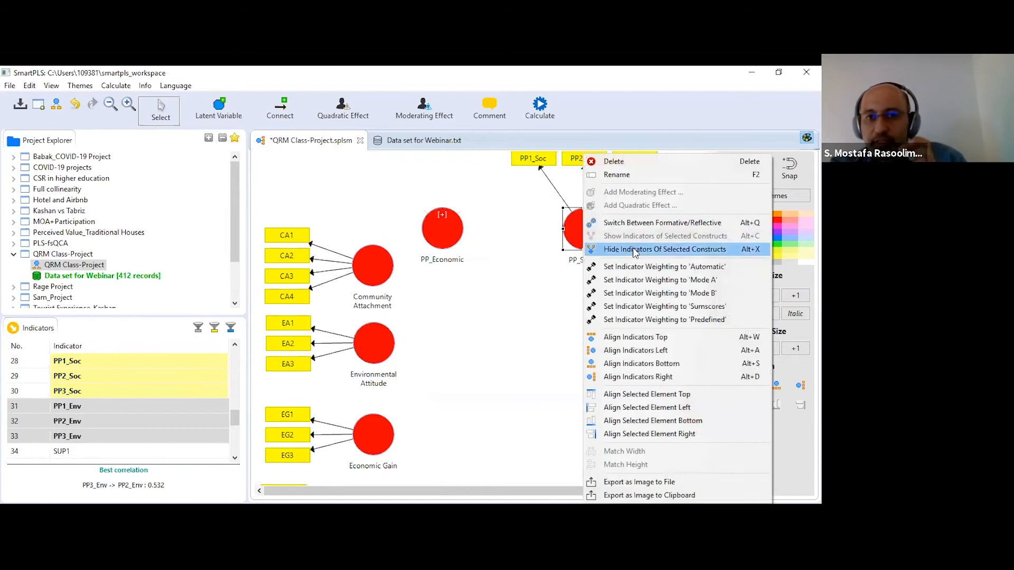
left_click(612, 249)
right_click(677, 182)
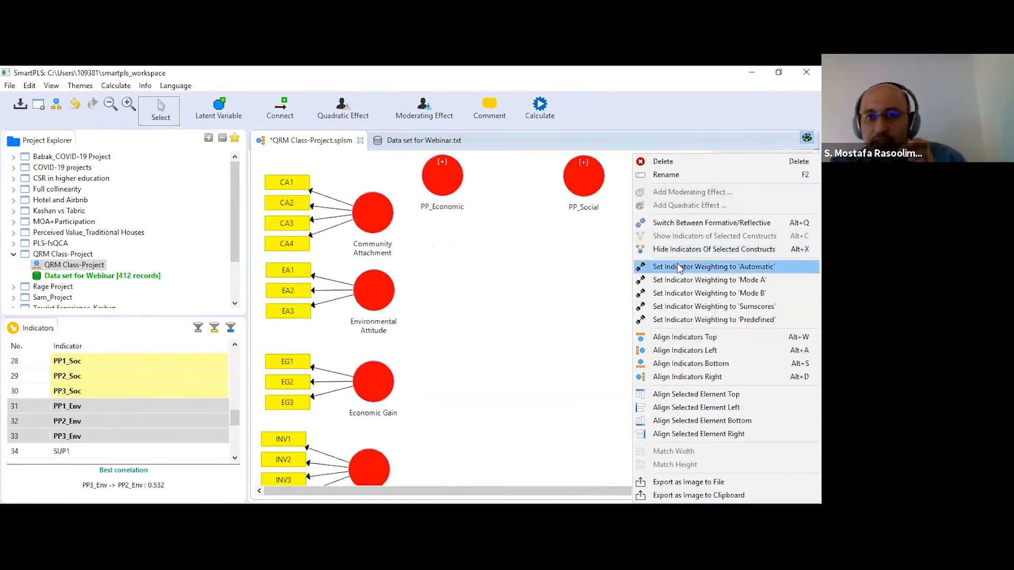
left_click(676, 250)
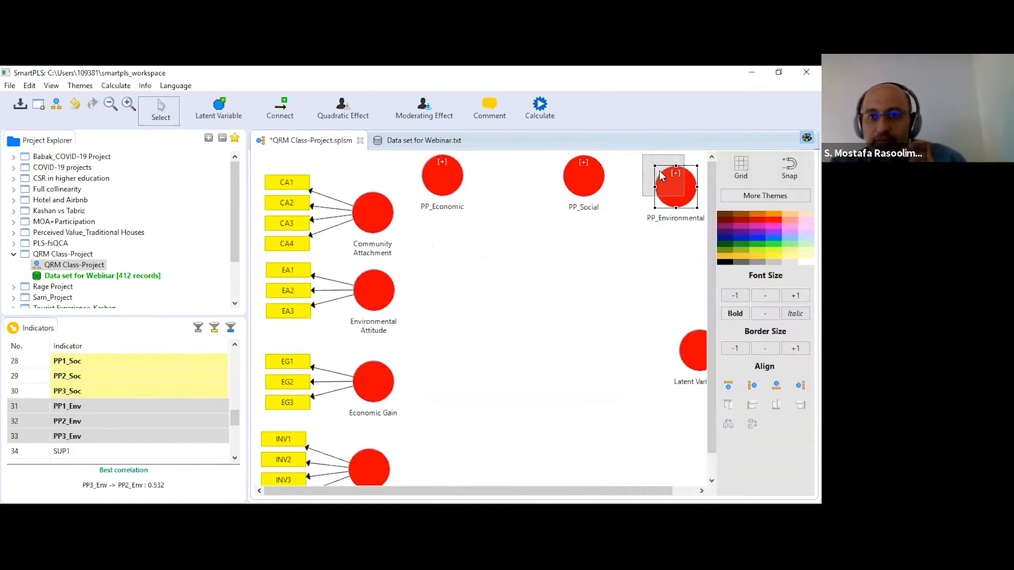
Step: Move PP_Economic, PP_Social and PP_Environmental closer together in one row along the upper part of the model
left_click_drag(661, 176, 661, 174)
left_click_drag(577, 182, 570, 182)
left_click_drag(454, 184, 508, 187)
left_click(554, 265)
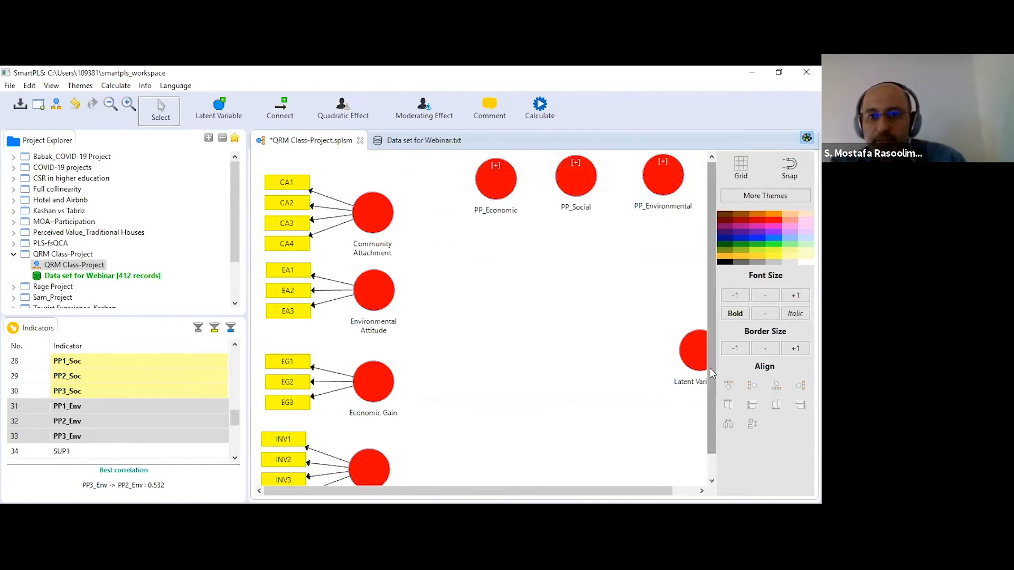
Step: Move the construct Latent Variable 4 up and rename it Support
left_click_drag(694, 351, 694, 300)
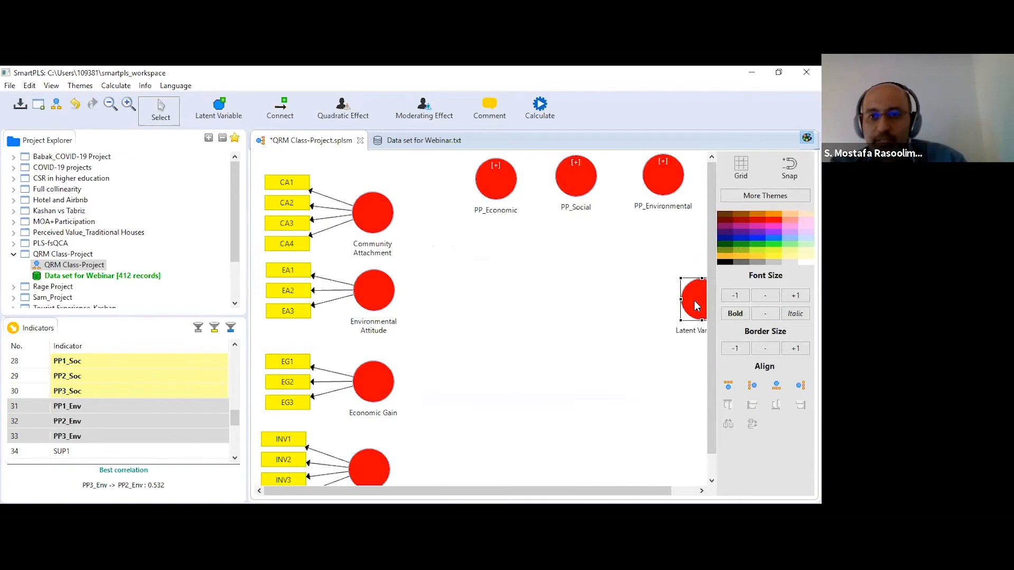
right_click(694, 300)
left_click(666, 174)
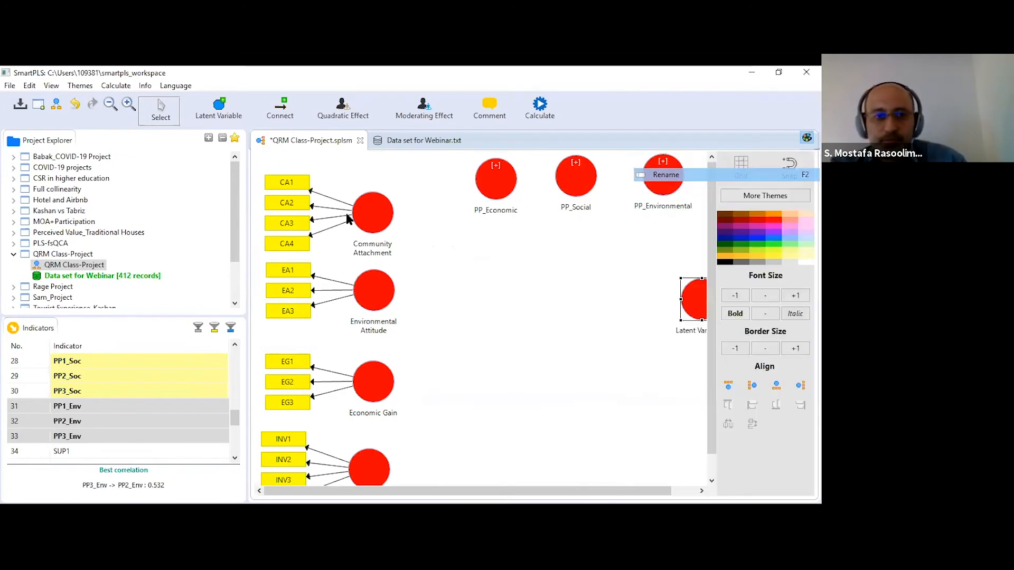
type("Support")
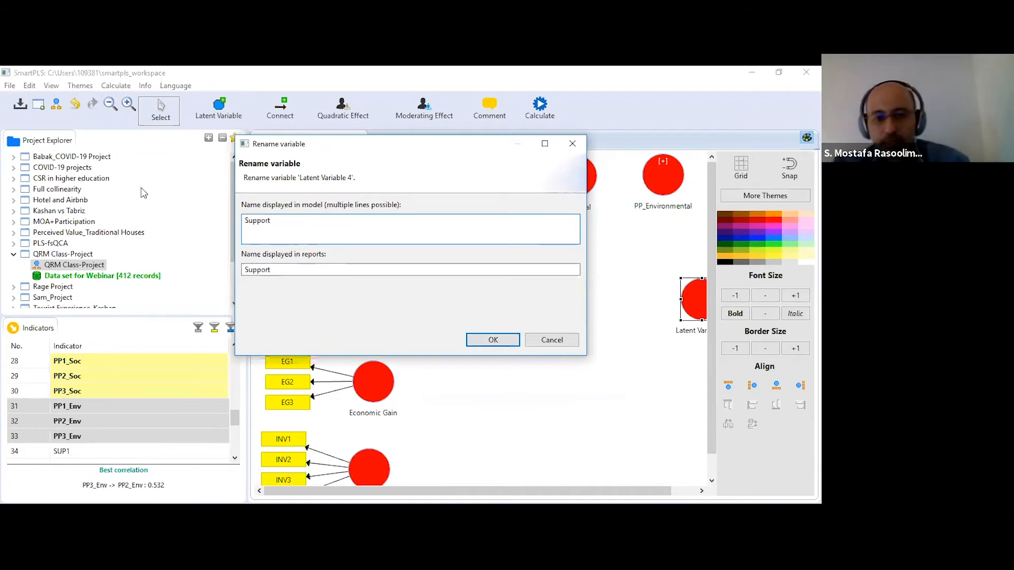
left_click(492, 339)
Step: Assign the indicators SUP1 to SUP5 to the Support construct
scroll(127, 434, "down", 1)
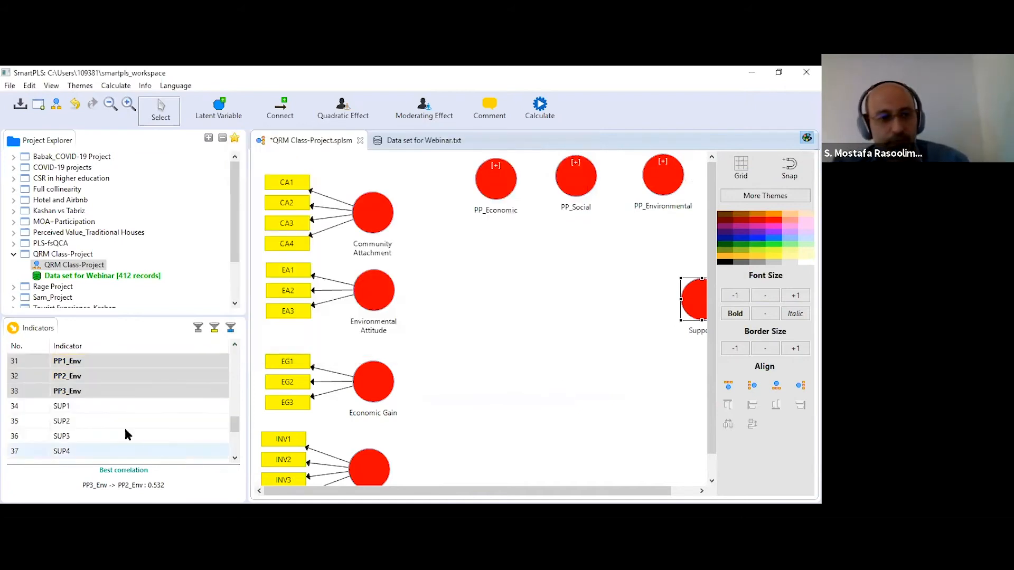
left_click(67, 411)
key("shift+Down")
key("shift+Down")
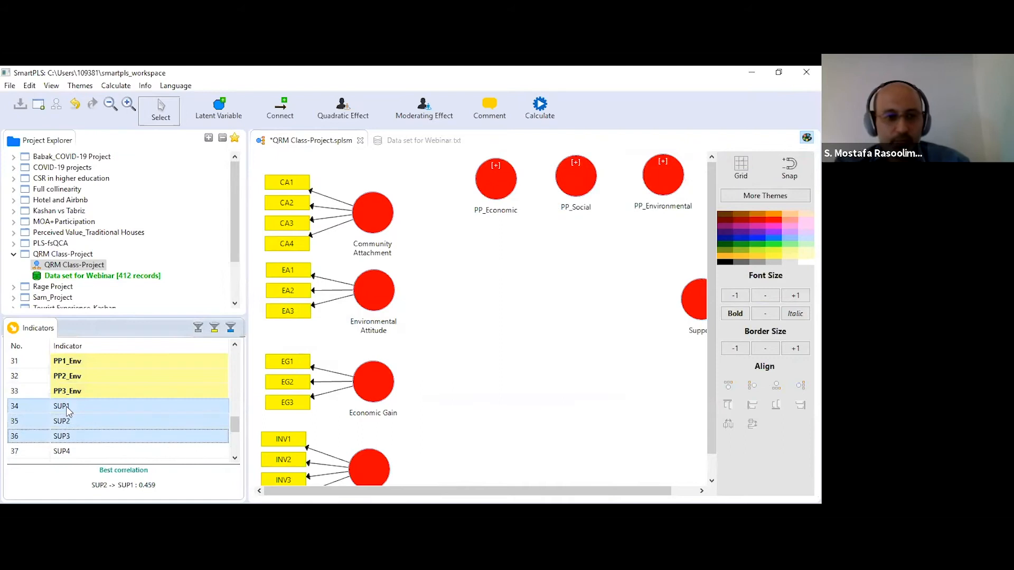
key("shift+Down")
key("shift+Down")
key("shift+Down")
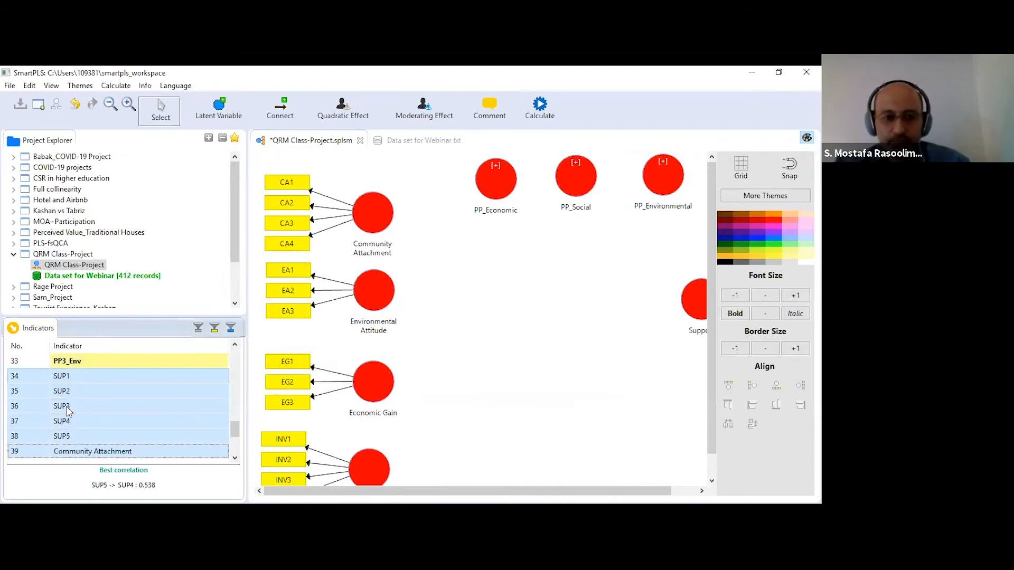
key("shift+Up")
left_click_drag(67, 411, 695, 292)
Step: Align the indicators of the Support construct to its right
right_click(695, 293)
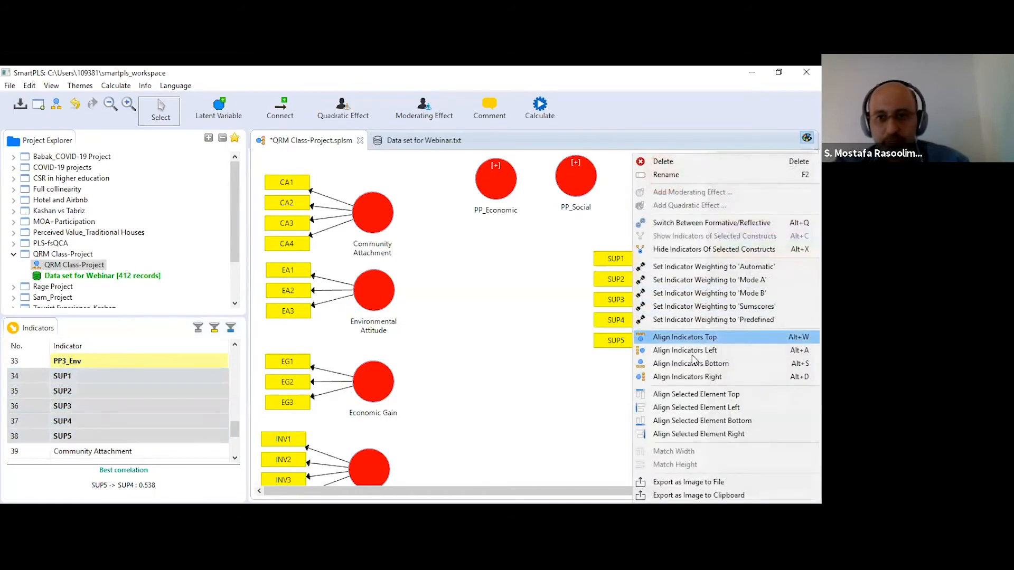
left_click(689, 376)
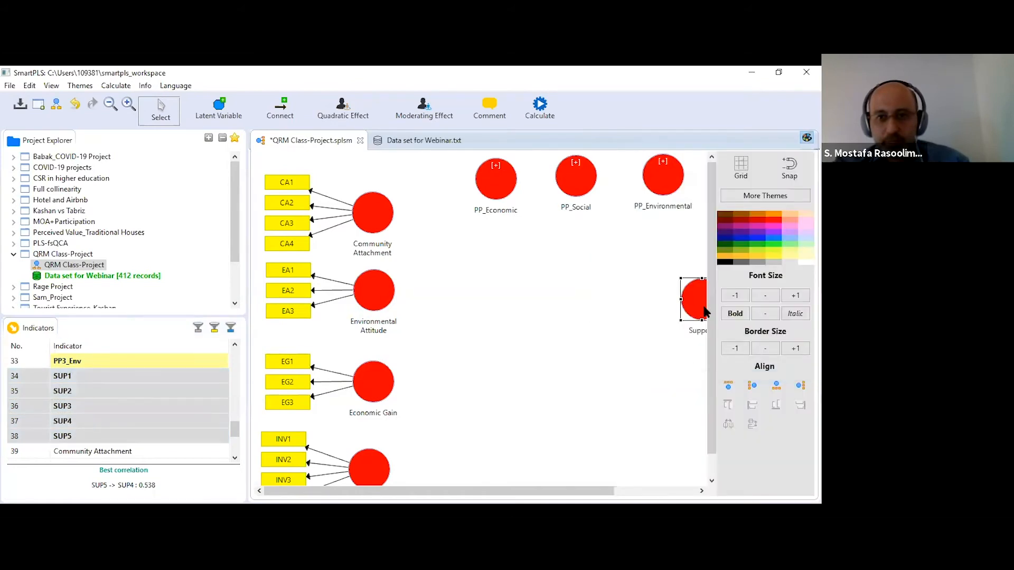
left_click(655, 359)
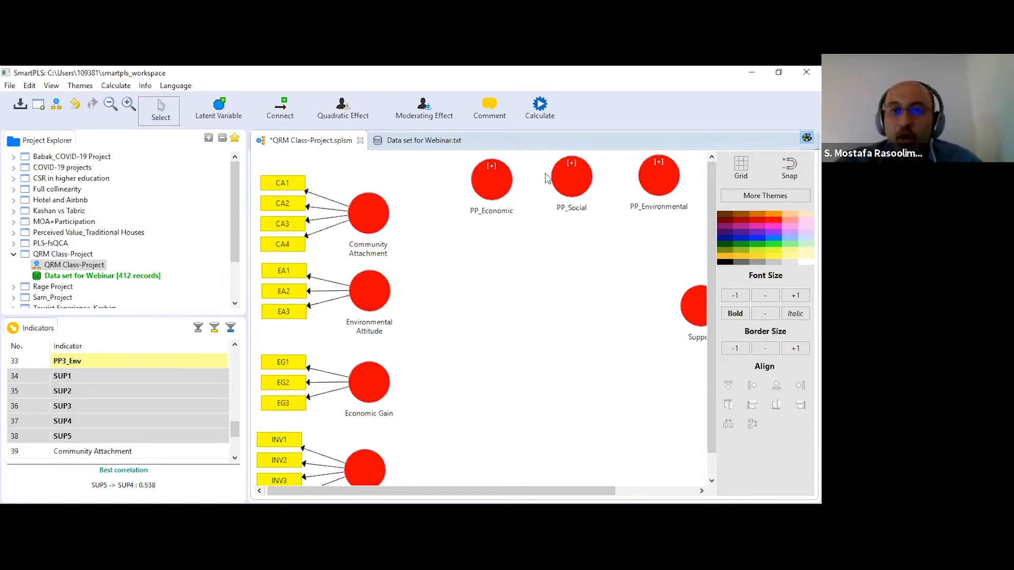
Step: Add a new latent variable below PP_Social, between the predictor constructs and Support
mouse_move(660, 180)
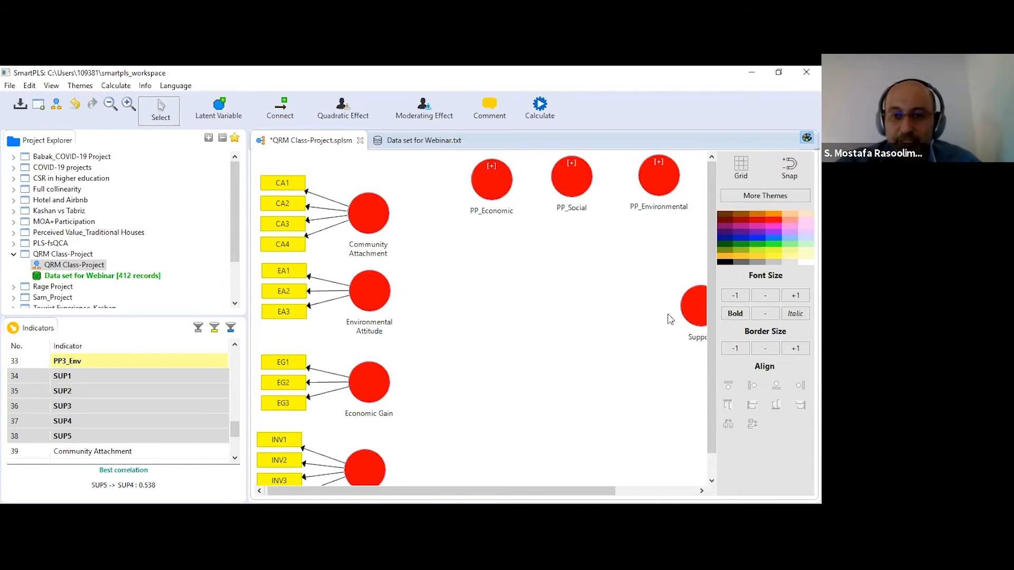
mouse_move(696, 320)
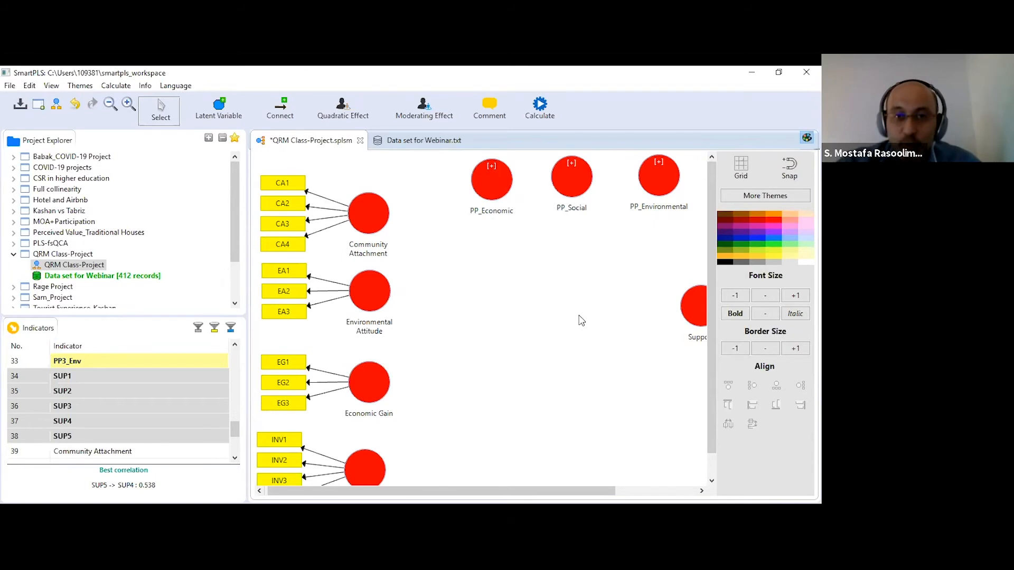
left_click(236, 121)
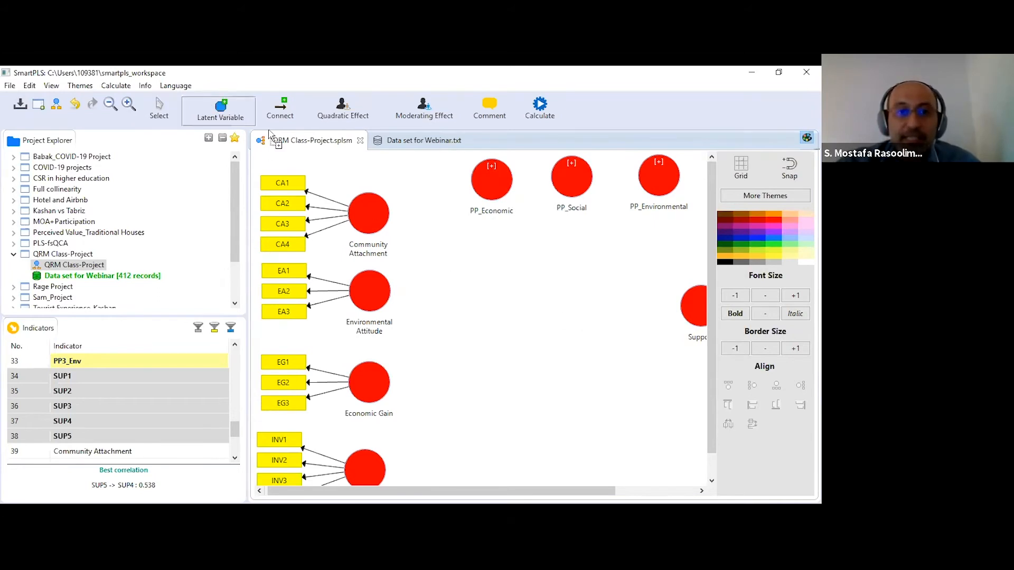
left_click(563, 276)
left_click(159, 111)
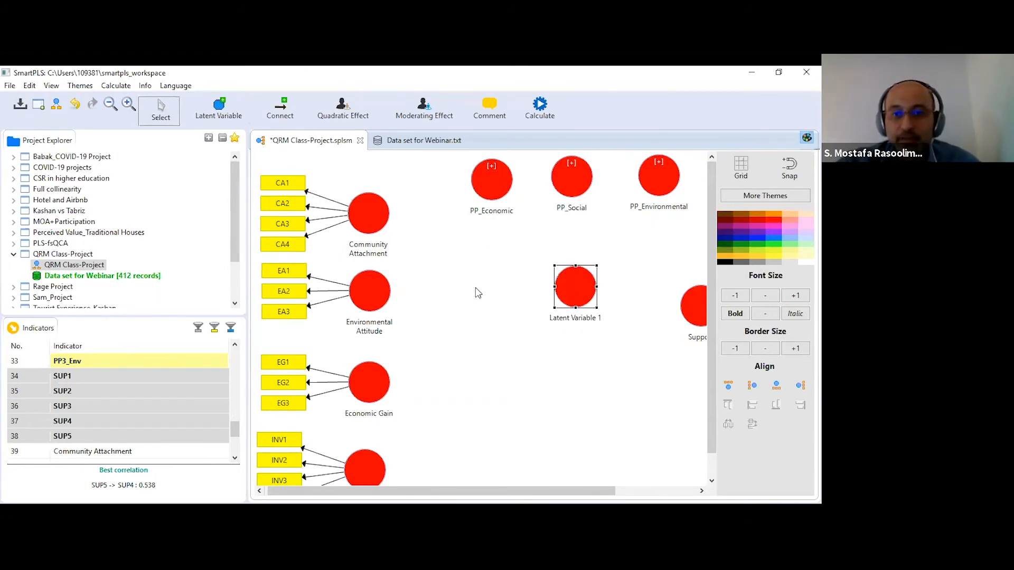
Step: Rename the construct Latent Variable 1 to Perceptions Towards Tourism and move it slightly up below PP_Social
right_click(563, 280)
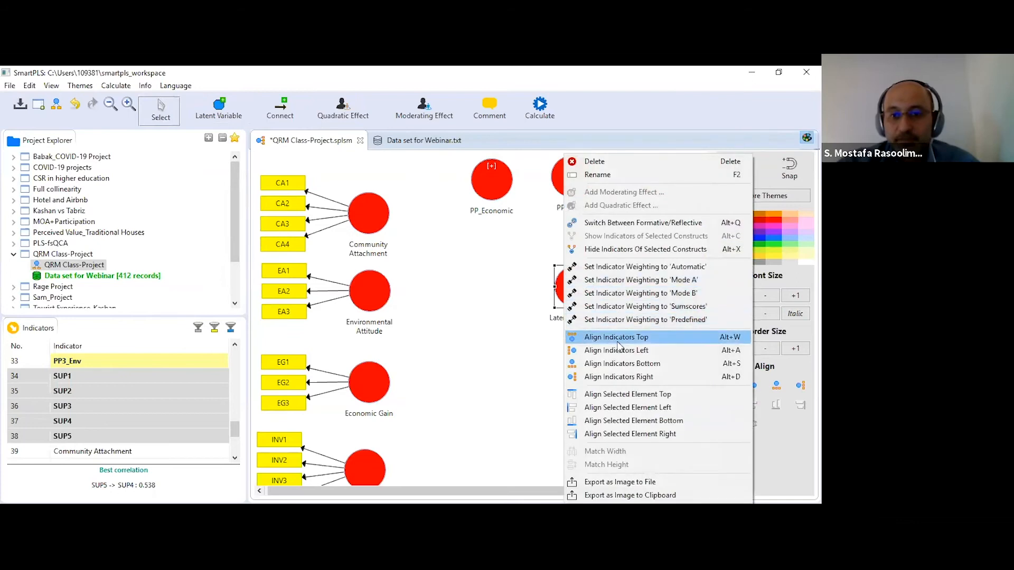
left_click(605, 176)
type("Perceptions Towards Touri")
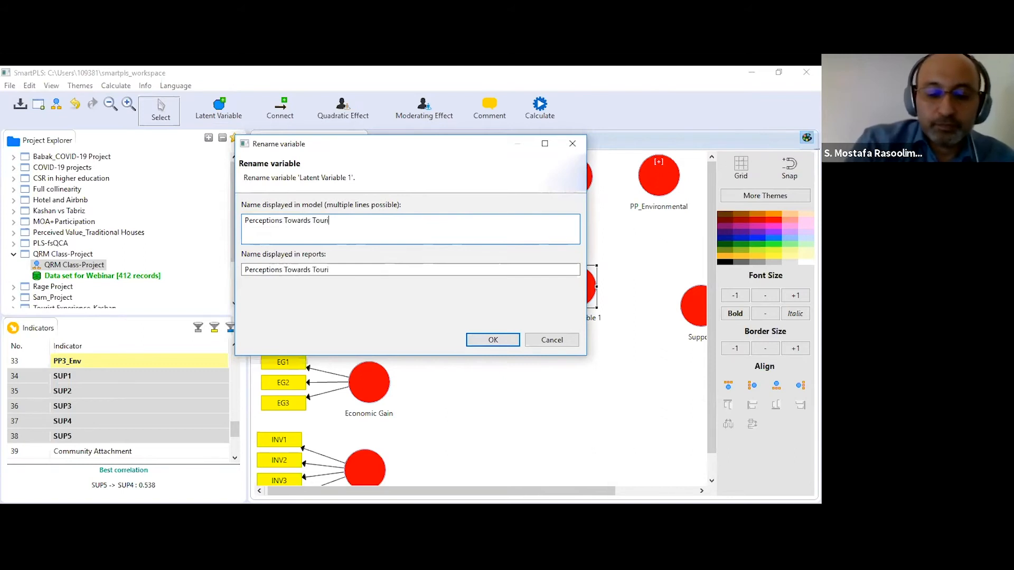
type("sm")
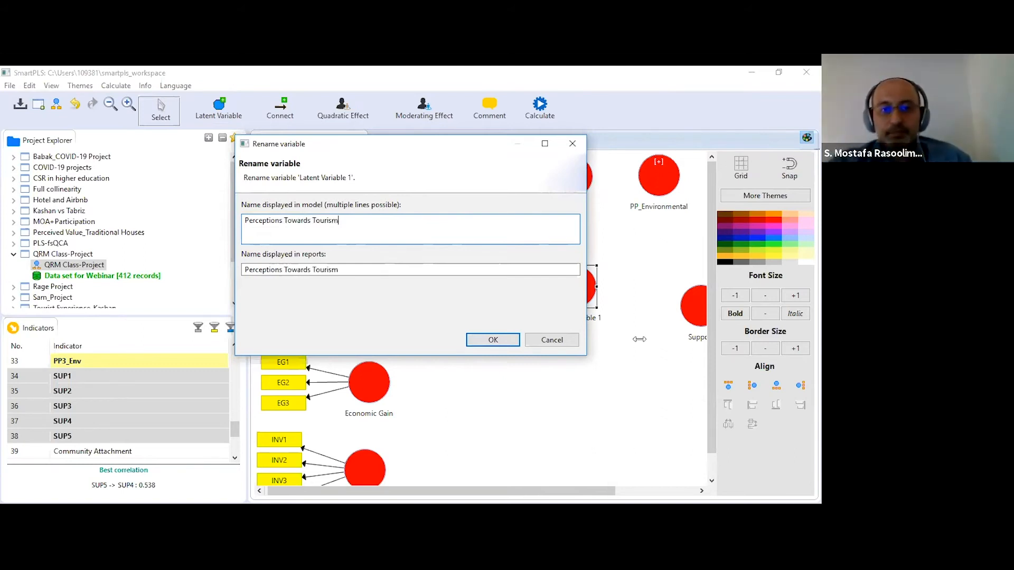
left_click(501, 340)
left_click_drag(565, 264, 567, 265)
left_click(617, 357)
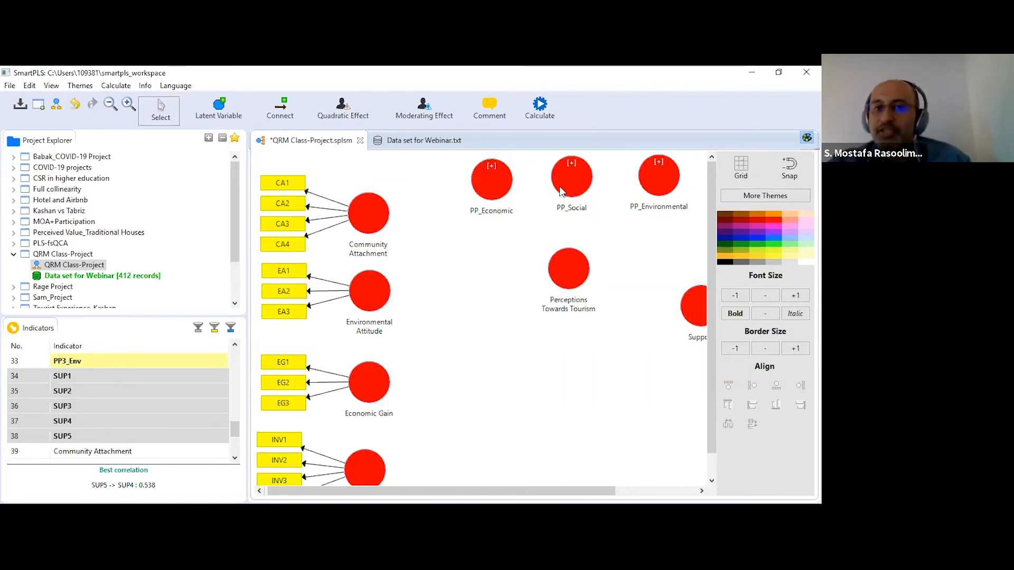
mouse_move(670, 201)
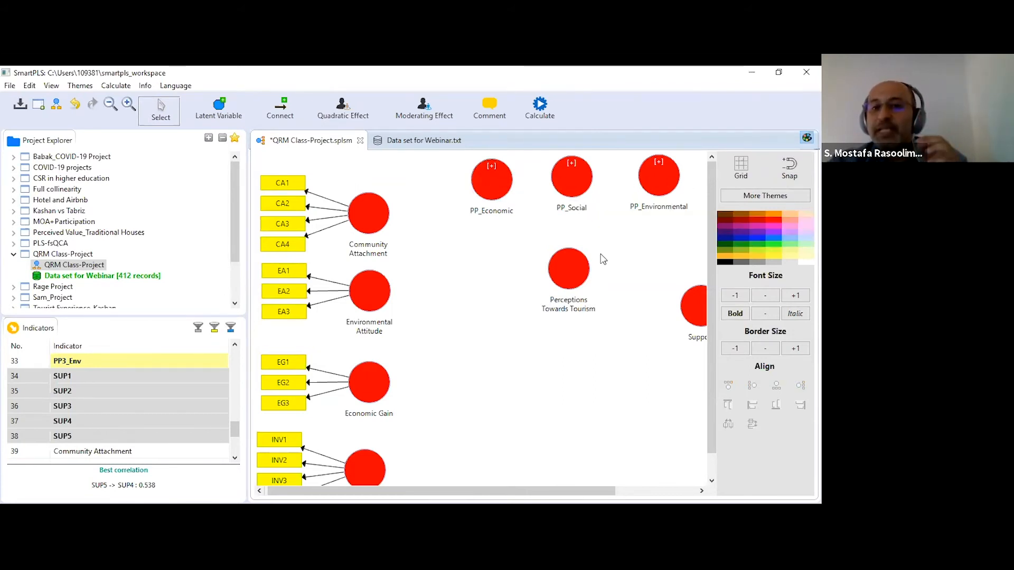
mouse_move(569, 286)
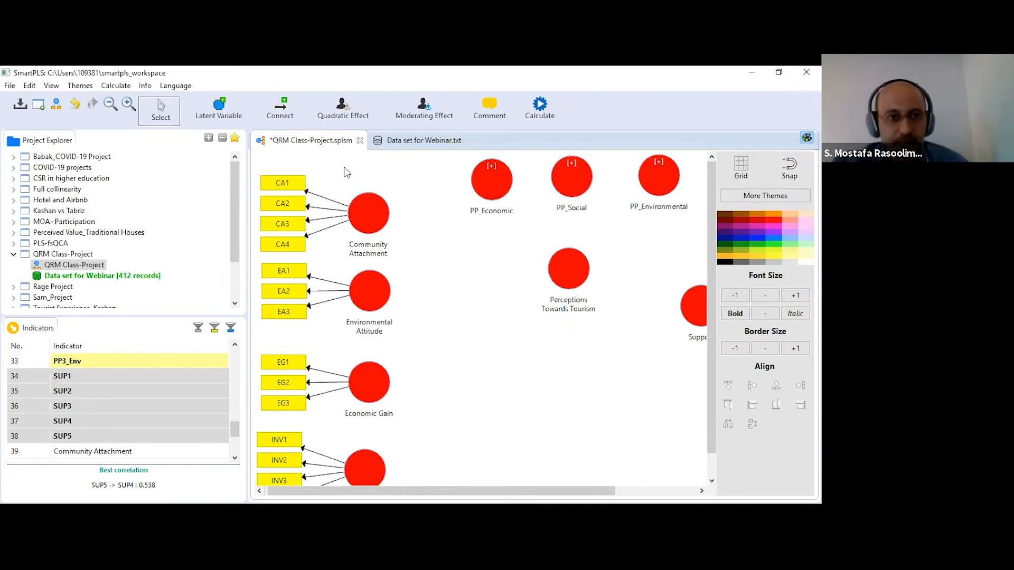
Step: Draw paths from PP_Economic, PP_Social and PP_Environmental to the Perceptions Towards Tourism construct
left_click(281, 108)
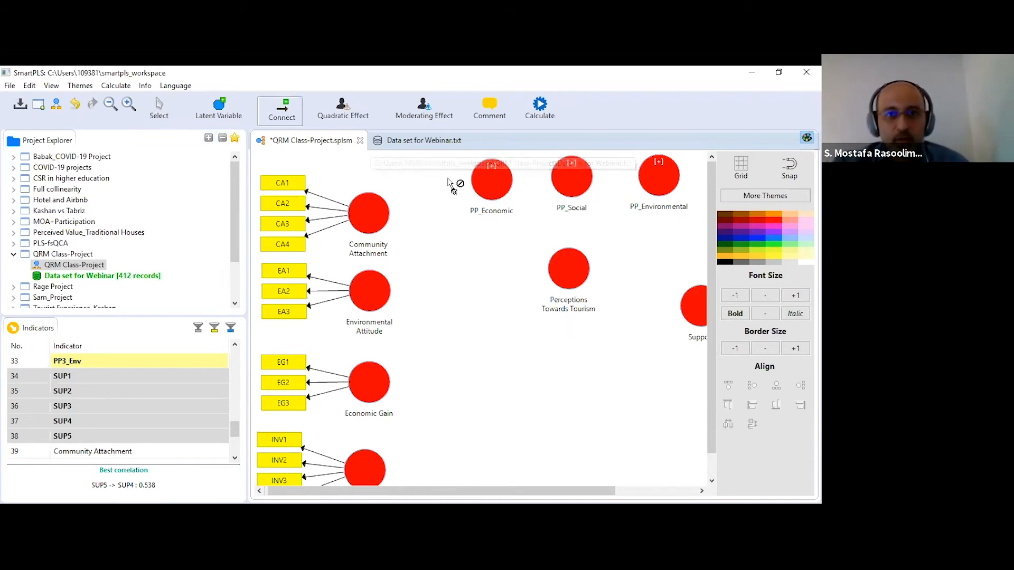
left_click(490, 176)
left_click(561, 255)
left_click(568, 184)
left_click(570, 259)
left_click(666, 189)
left_click(569, 266)
Step: Connect Community Attachment, Environmental Attitude, Economic Gain and Involvement to Perceptions Towards Tourism, and connect Perceptions Towards Tourism to Support
left_click(378, 213)
left_click(557, 269)
left_click(372, 293)
left_click(551, 272)
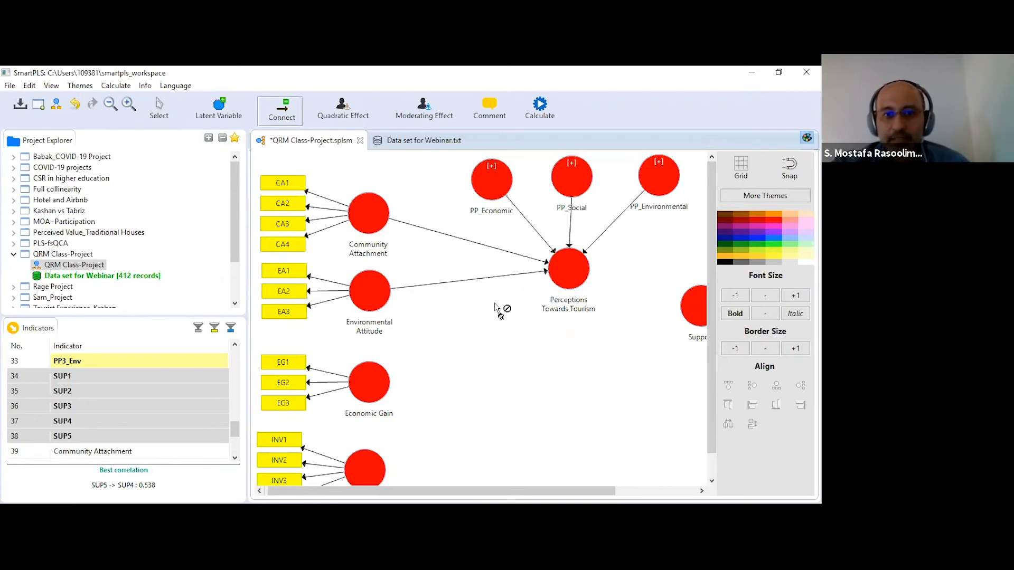
left_click(376, 378)
left_click(570, 272)
left_click(573, 273)
left_click(696, 309)
scroll(573, 356, "down", 1)
left_click(379, 436)
left_click(573, 251)
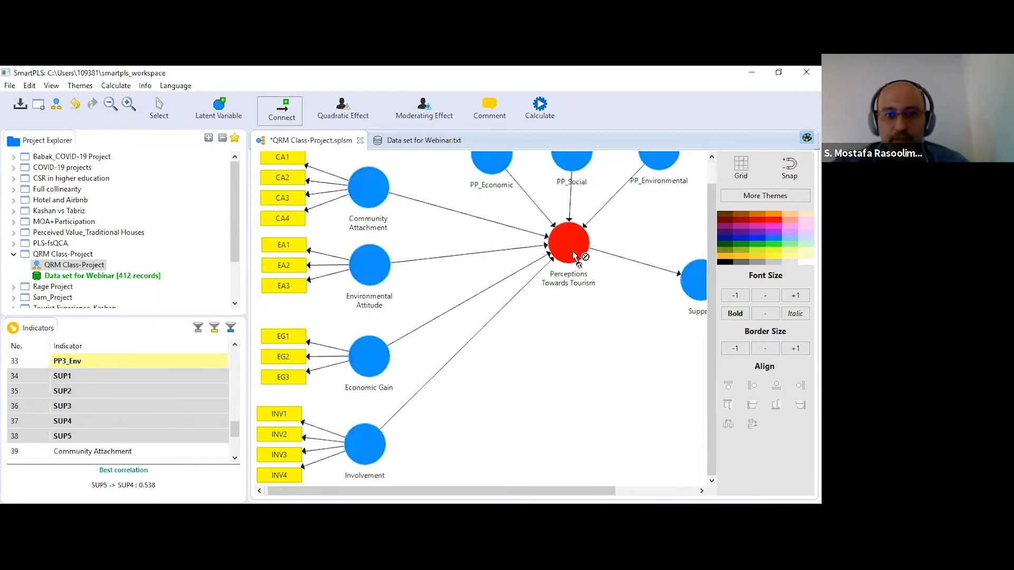
left_click(160, 111)
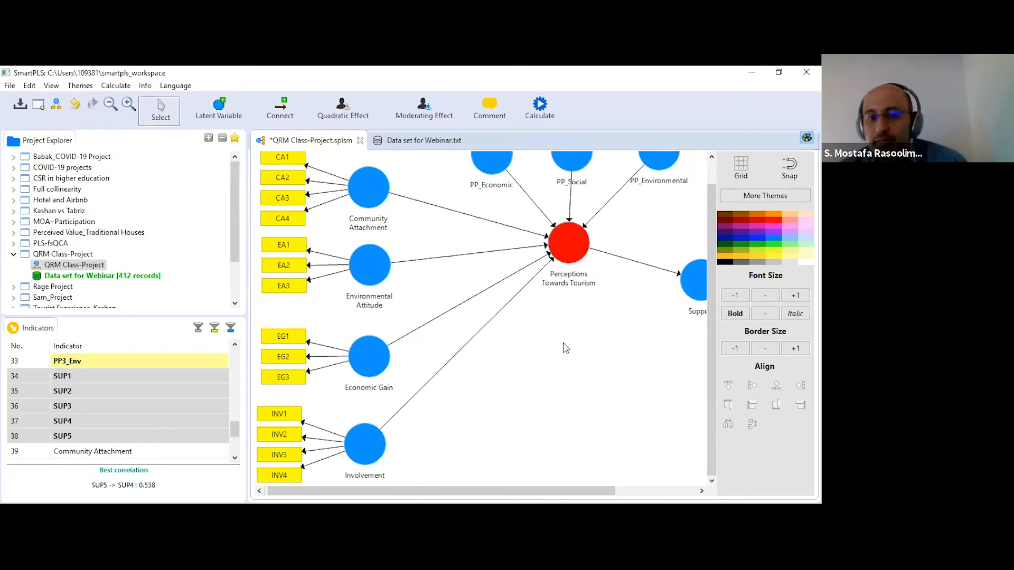
Step: Assign all PP indicators, from PP1_Eco through PP3_Env, to the Perceptions Towards Tourism construct
scroll(559, 375, "up", 1)
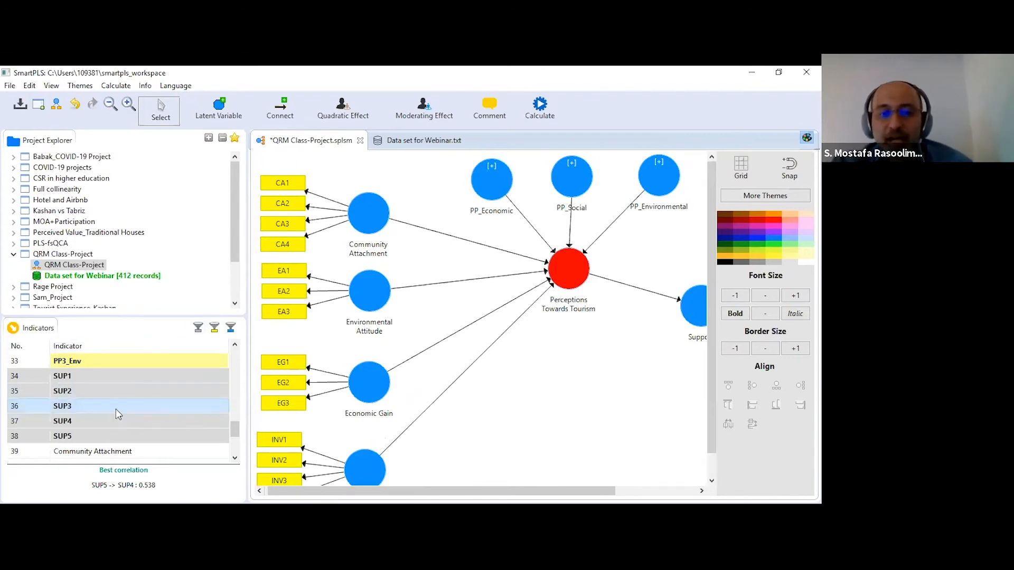
mouse_move(576, 258)
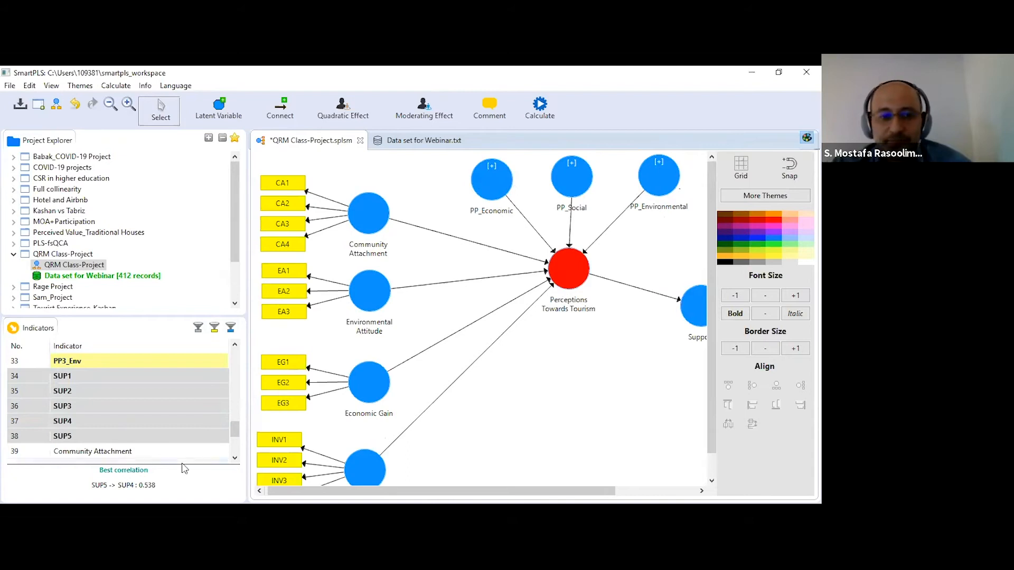
scroll(107, 408, "up", 5)
scroll(110, 412, "down", 1)
left_click(81, 407)
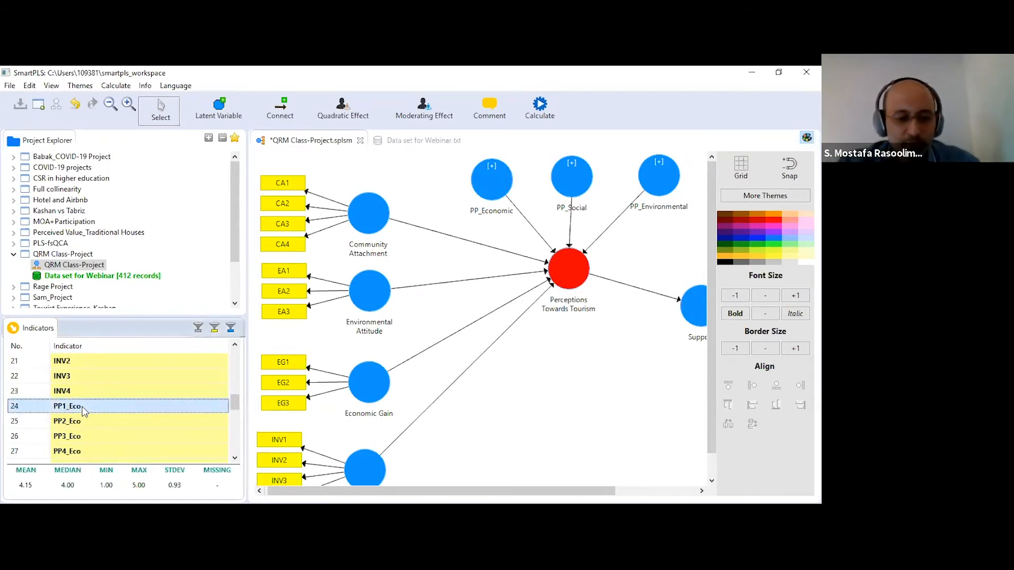
key("shift+Down")
key("shift+Down")
key("shift+Down")
key("shift+Down")
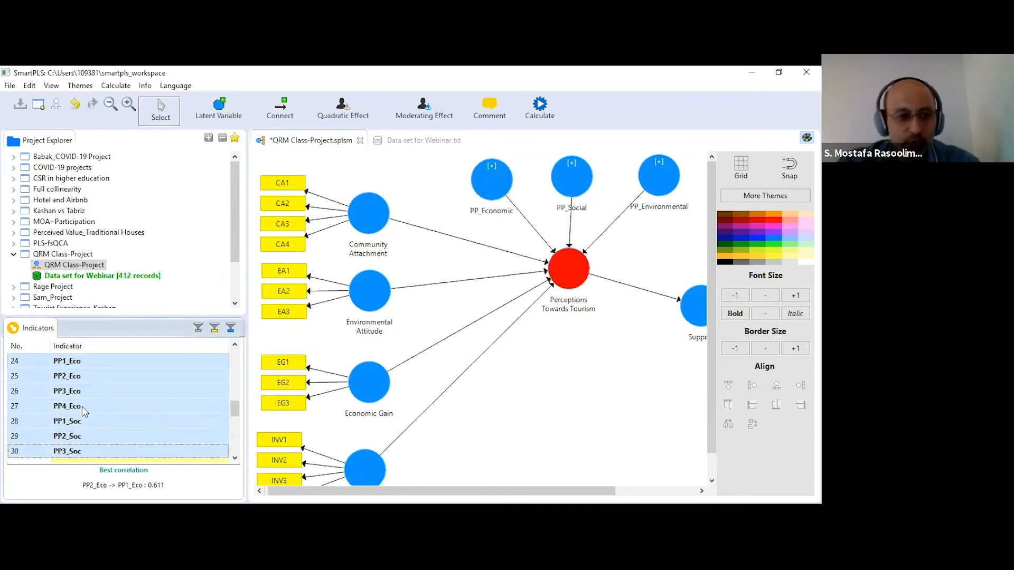
scroll(82, 406, "down", 1)
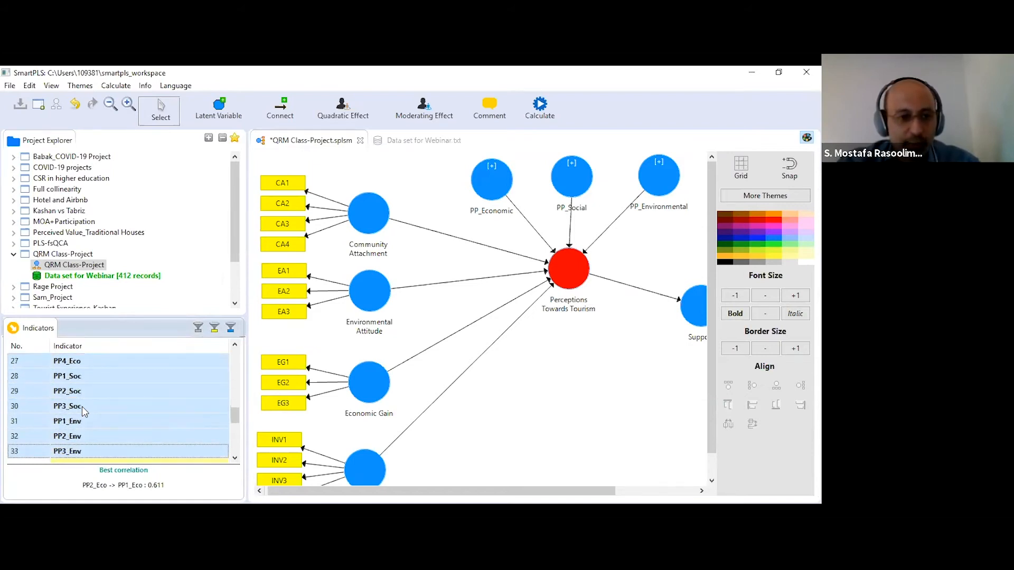
scroll(81, 406, "down", 1)
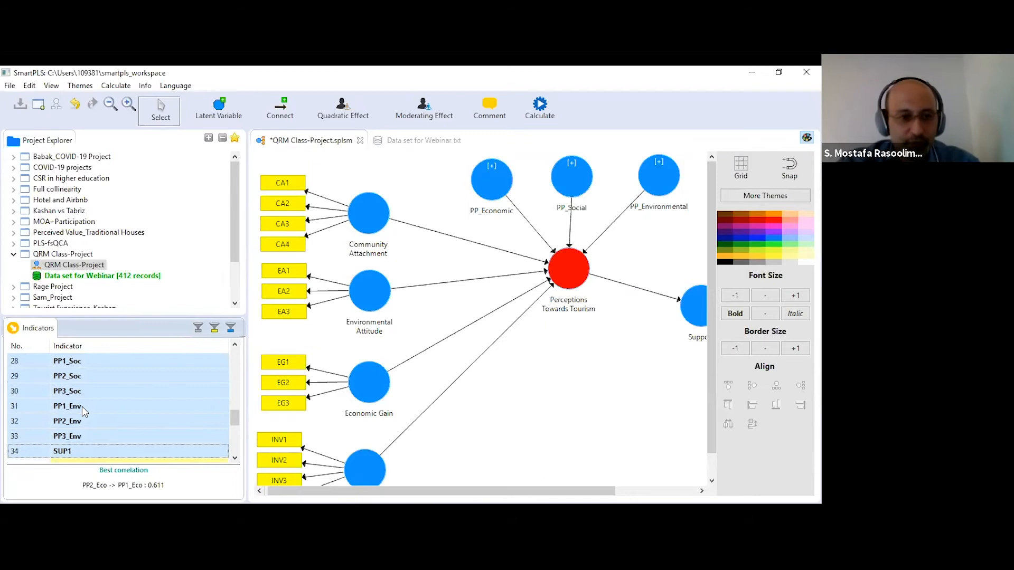
left_click_drag(82, 406, 562, 265)
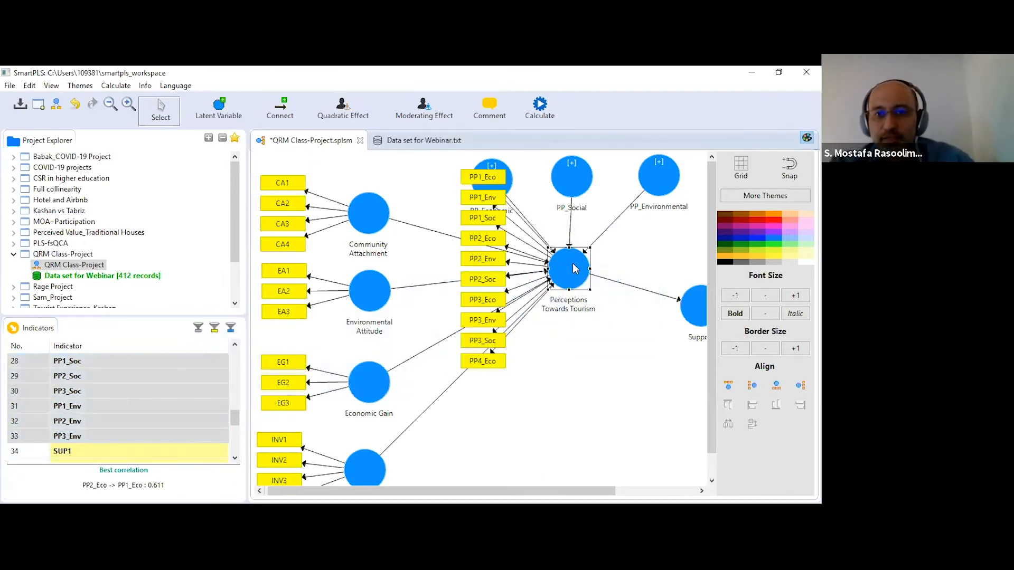
Step: Hide the indicators of the Perceptions Towards Tourism construct
right_click(572, 270)
left_click(633, 244)
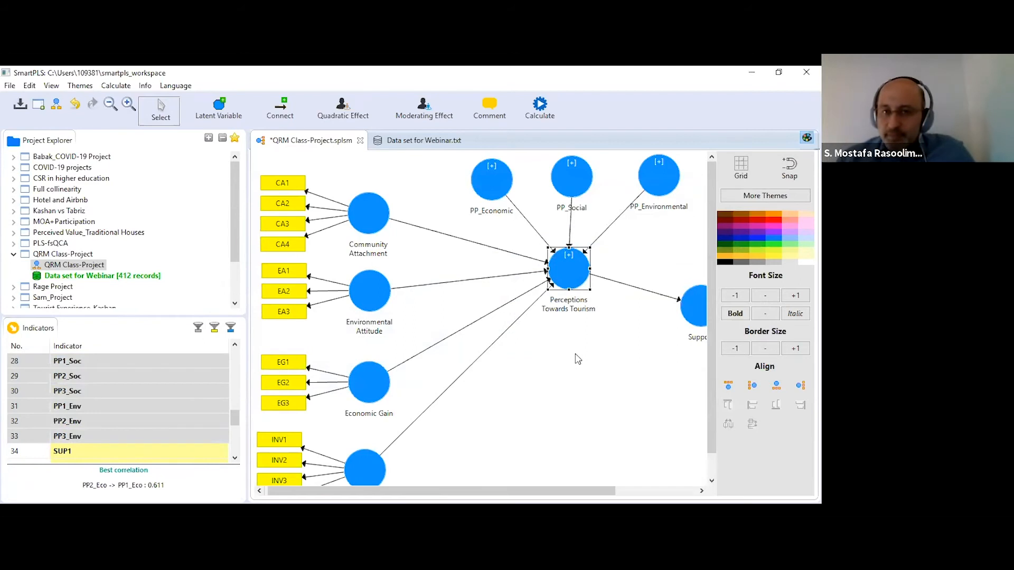
left_click(590, 359)
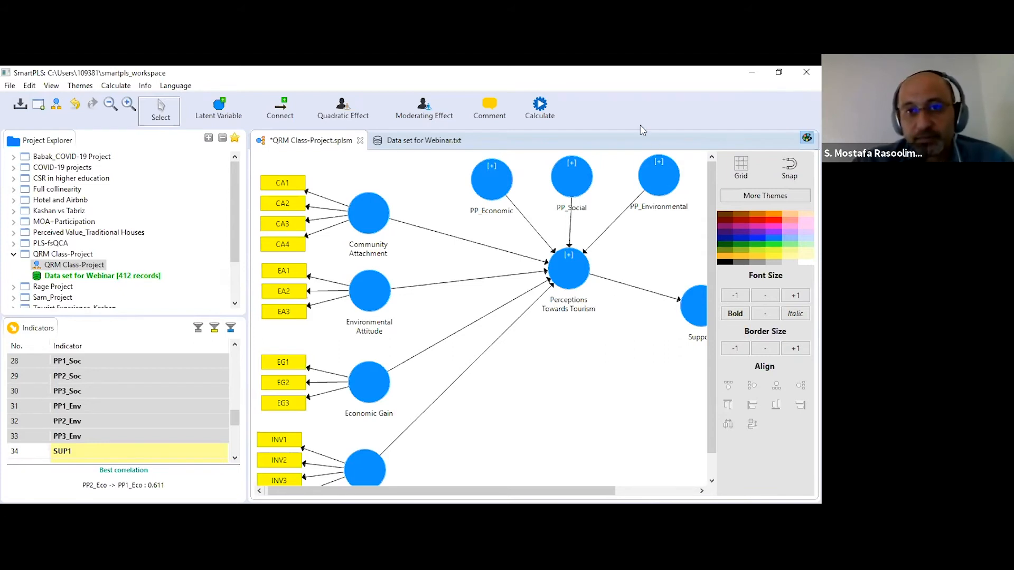
Step: Run the PLS Algorithm with the path weighting scheme and examine the R Square of Perceptions Towards Tourism in the model
key("alt+Tab")
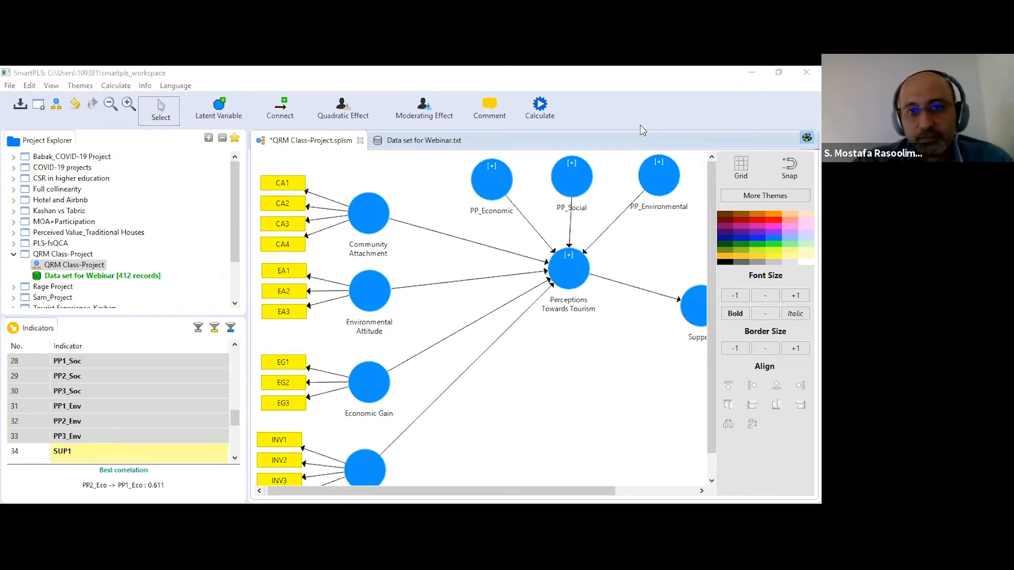
left_click(574, 126)
left_click(575, 119)
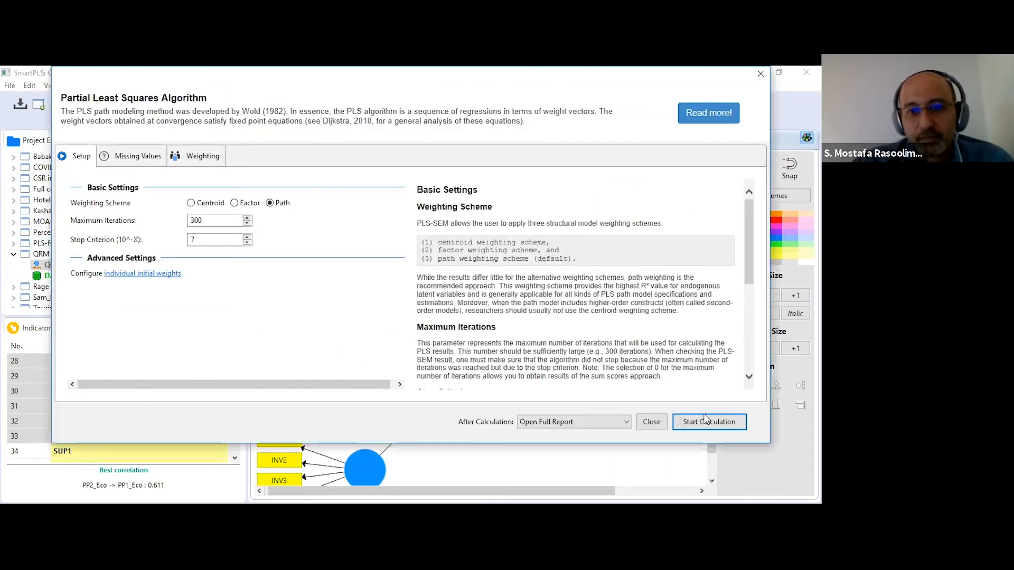
left_click(708, 422)
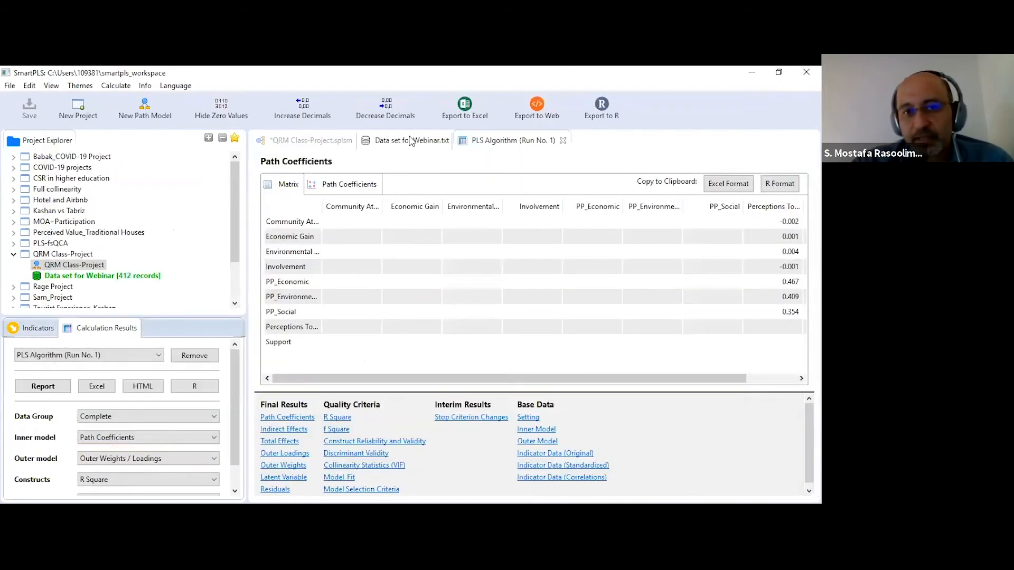
left_click(318, 141)
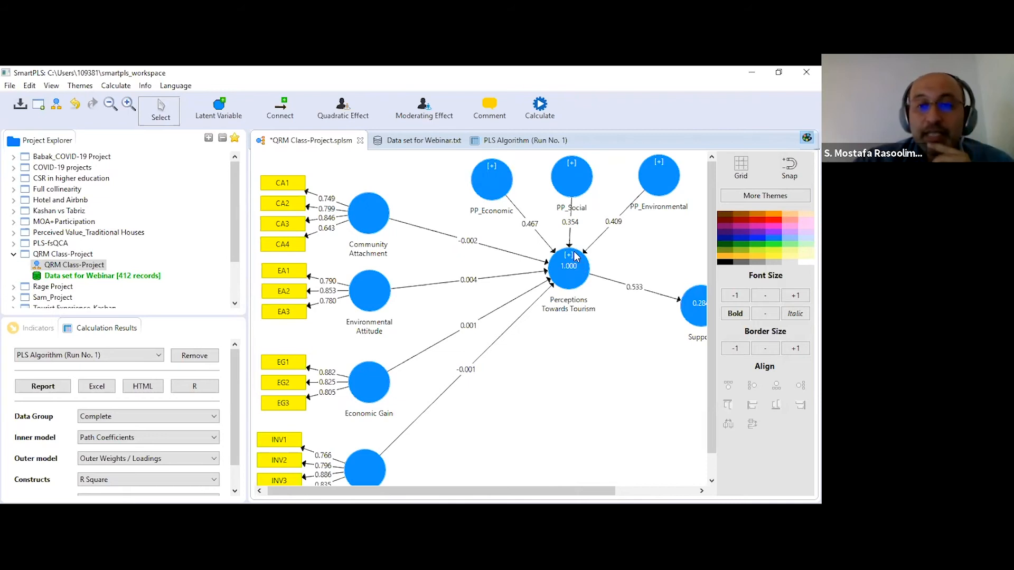
mouse_move(567, 288)
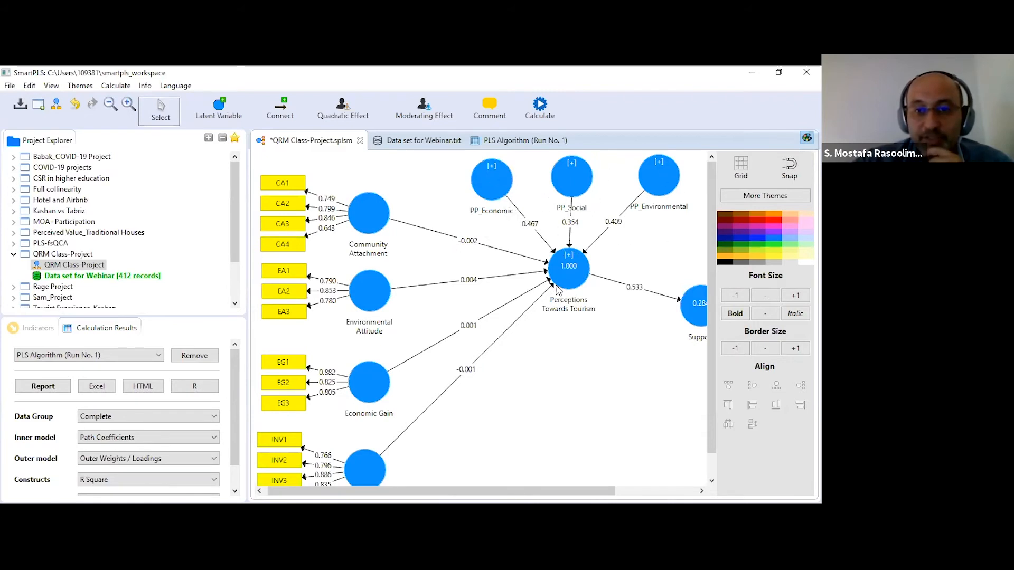
mouse_move(574, 271)
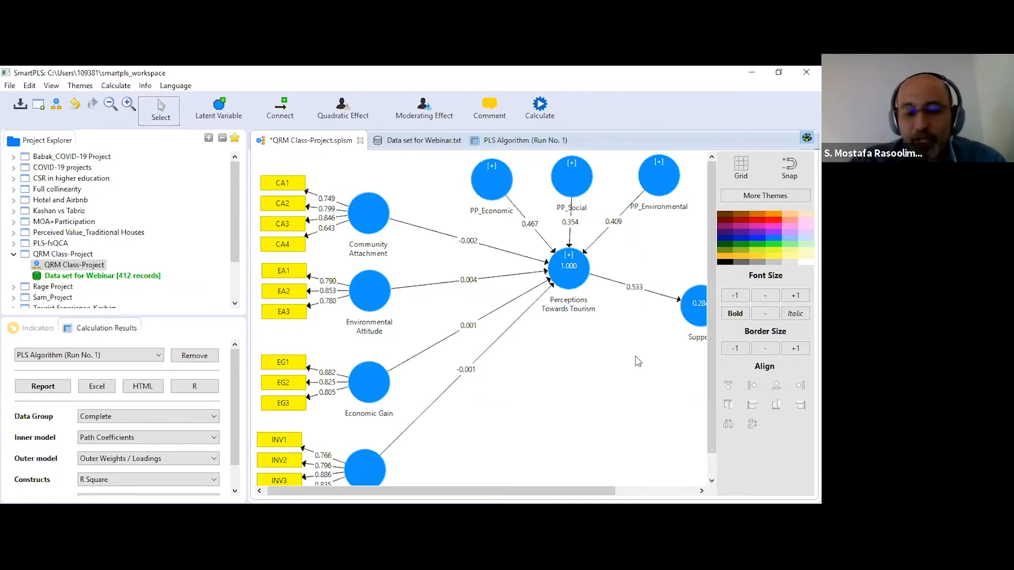
Step: Delete the three paths from PP_Economic, PP_Social and PP_Environmental to Perceptions Towards Tourism
right_click(538, 236)
left_click(551, 162)
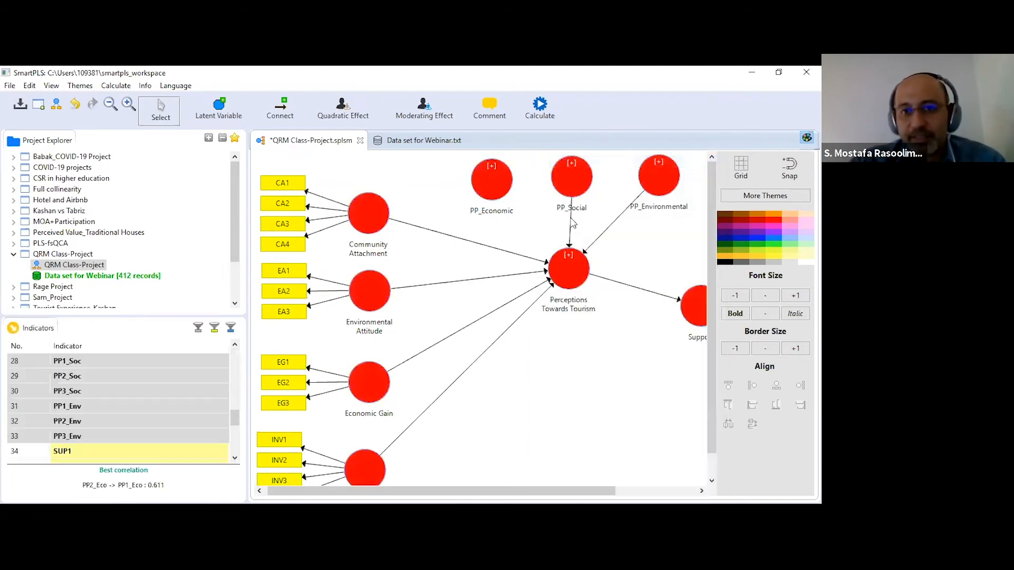
right_click(572, 225)
left_click(619, 162)
right_click(619, 222)
left_click(631, 161)
Step: Draw paths from Perceptions Towards Tourism to PP_Economic, PP_Social and PP_Environmental
left_click(281, 110)
left_click(572, 265)
left_click(481, 189)
left_click(567, 182)
left_click(572, 272)
left_click(653, 183)
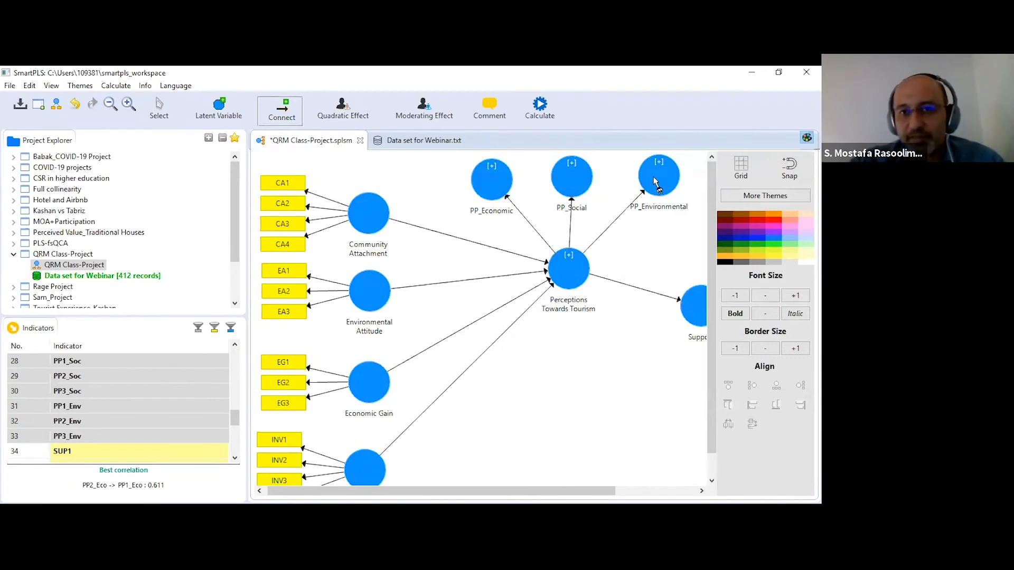
left_click(159, 108)
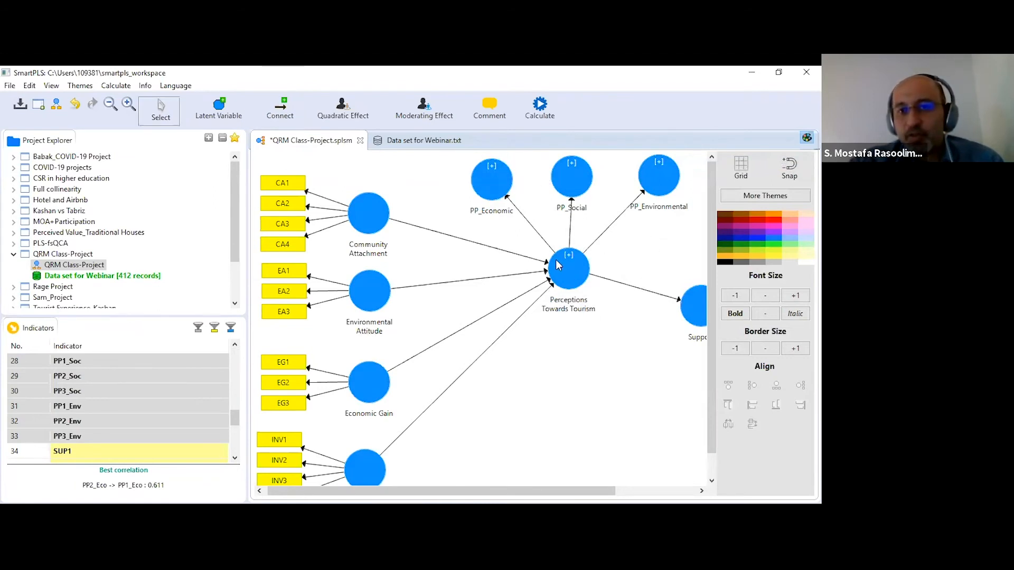
Step: Rerun the PLS Algorithm on the revised model and review the path coefficients and R Square values in the diagram
left_click(549, 112)
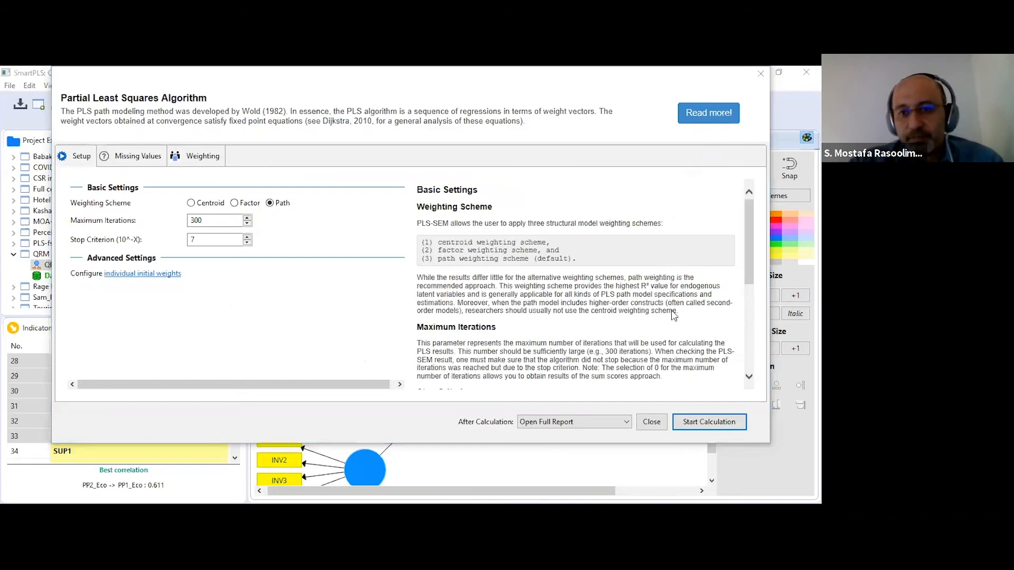
key("Return")
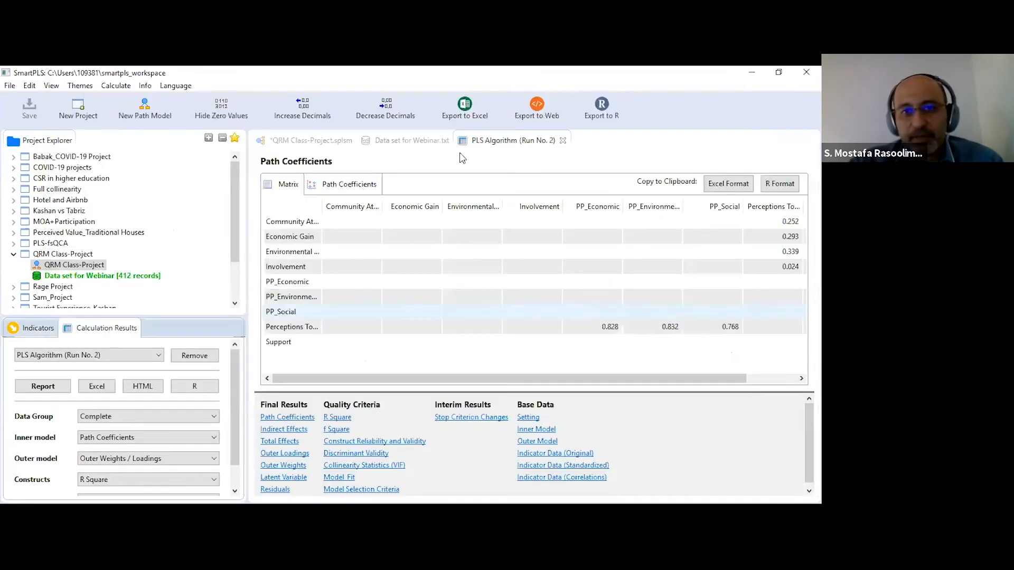
left_click(302, 142)
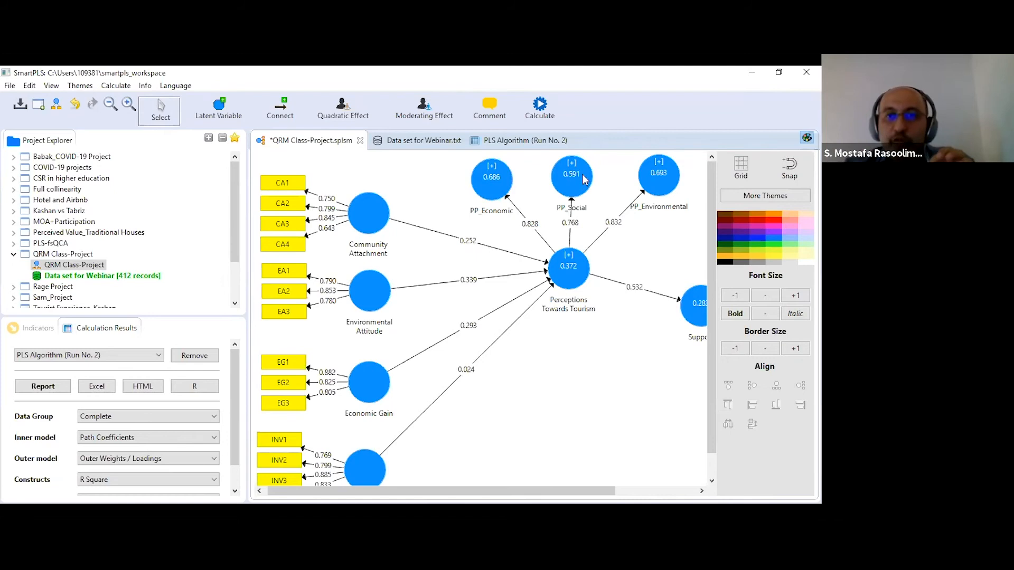
mouse_move(582, 174)
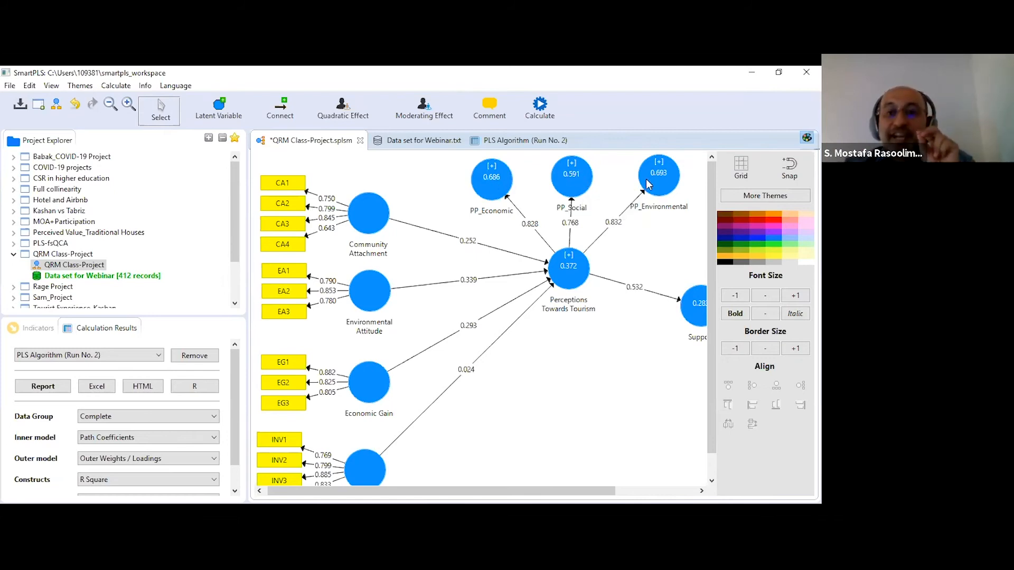
mouse_move(571, 276)
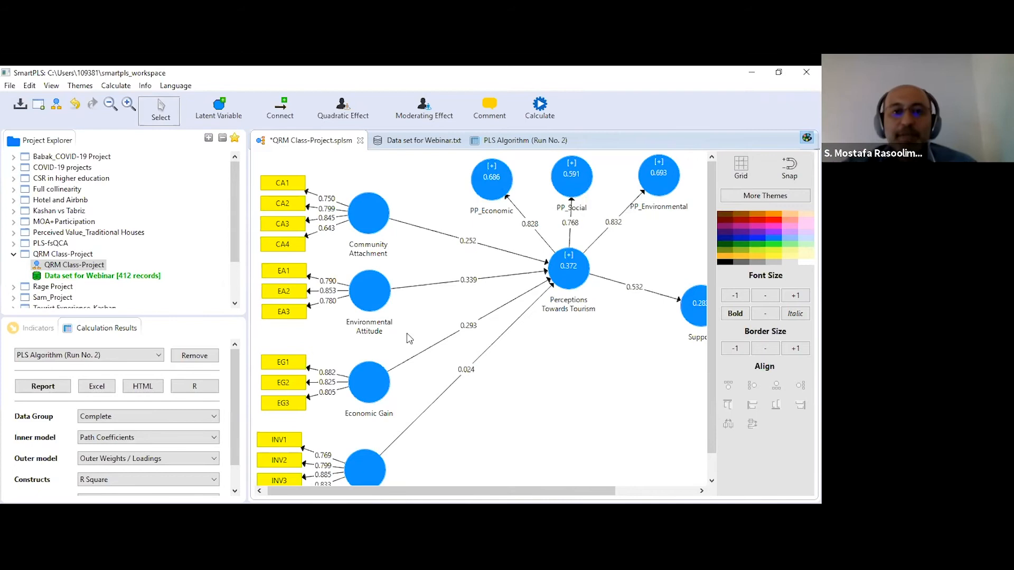
scroll(395, 345, "down", 1)
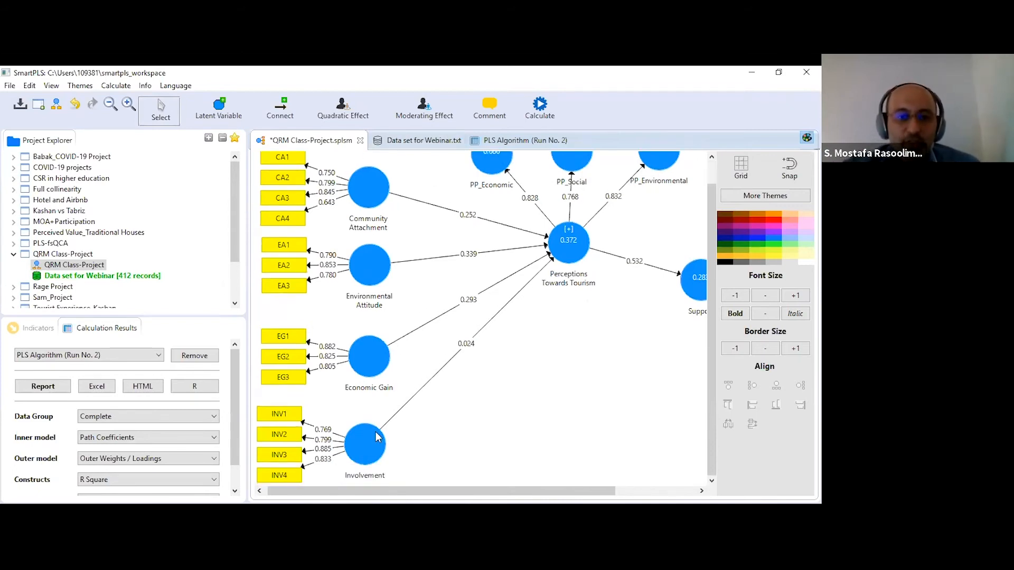
scroll(375, 410, "up", 1)
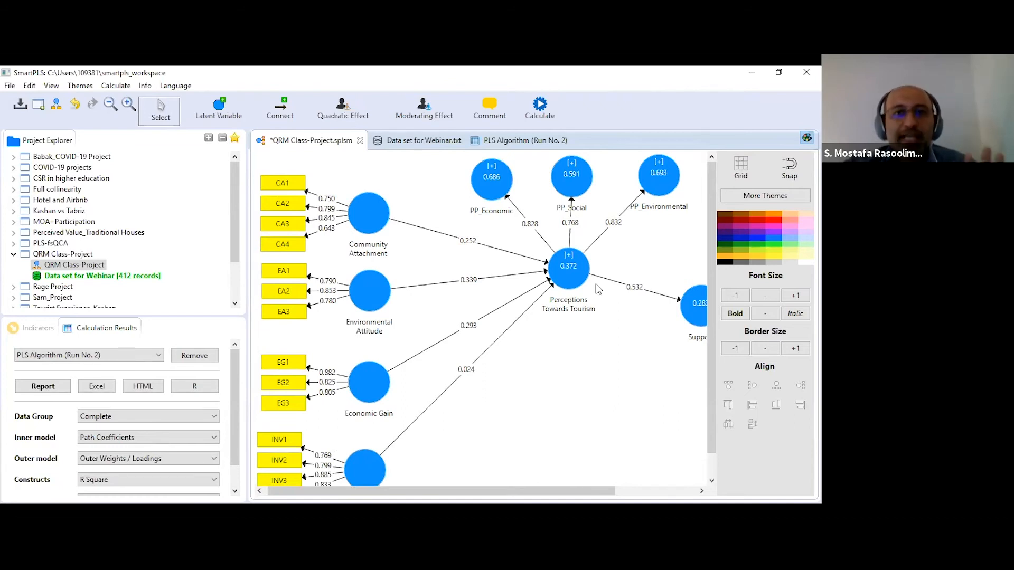
Step: Examine the Construct Reliability and Validity results in the PLS report, widening the construct name column to show full names
left_click(524, 141)
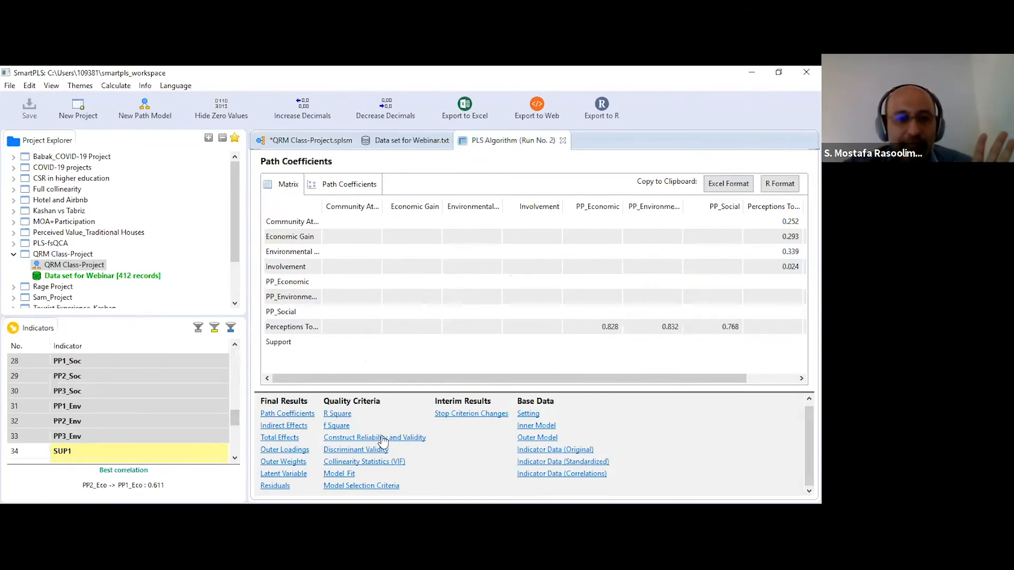
left_click(383, 438)
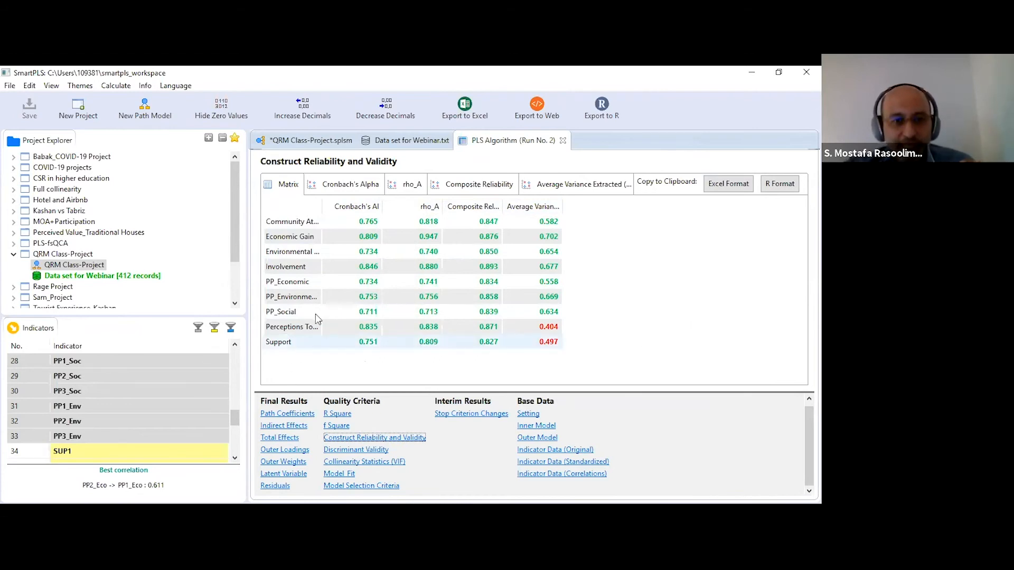
left_click_drag(320, 207, 434, 207)
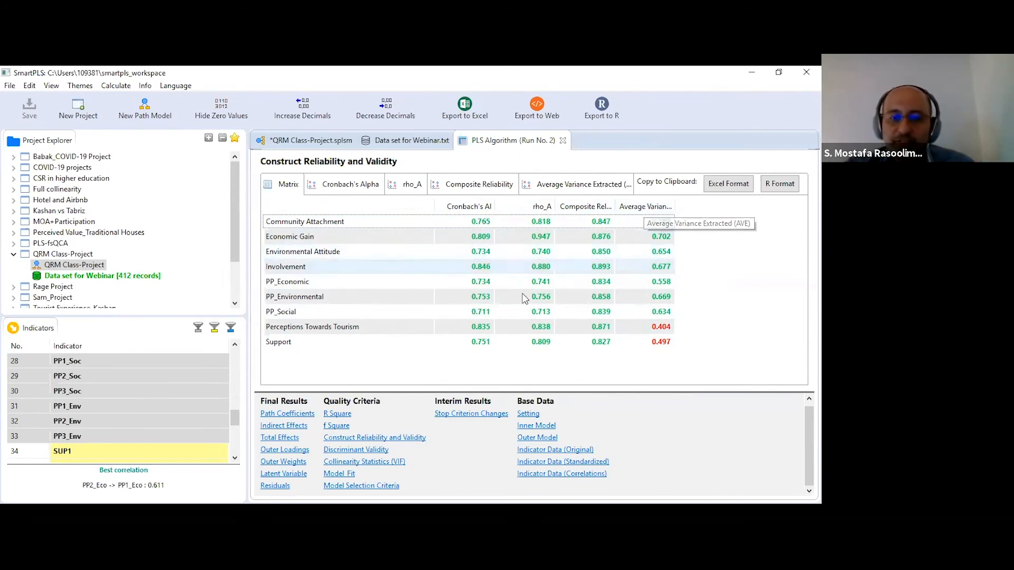
Step: Examine the discriminant validity results, including the Heterotrait-Monotrait Ratio matrix, and return to the path model
left_click(367, 450)
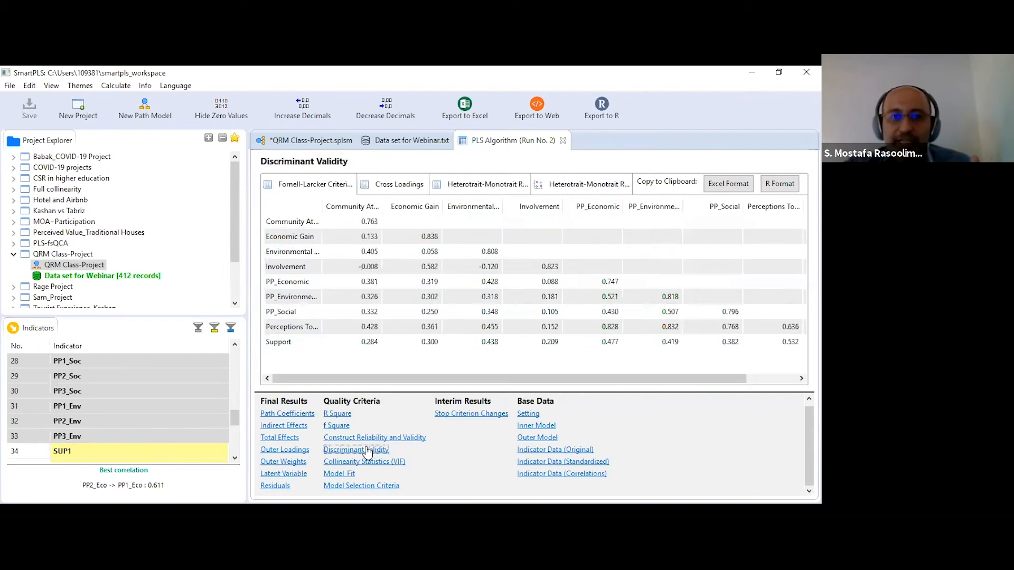
left_click(494, 184)
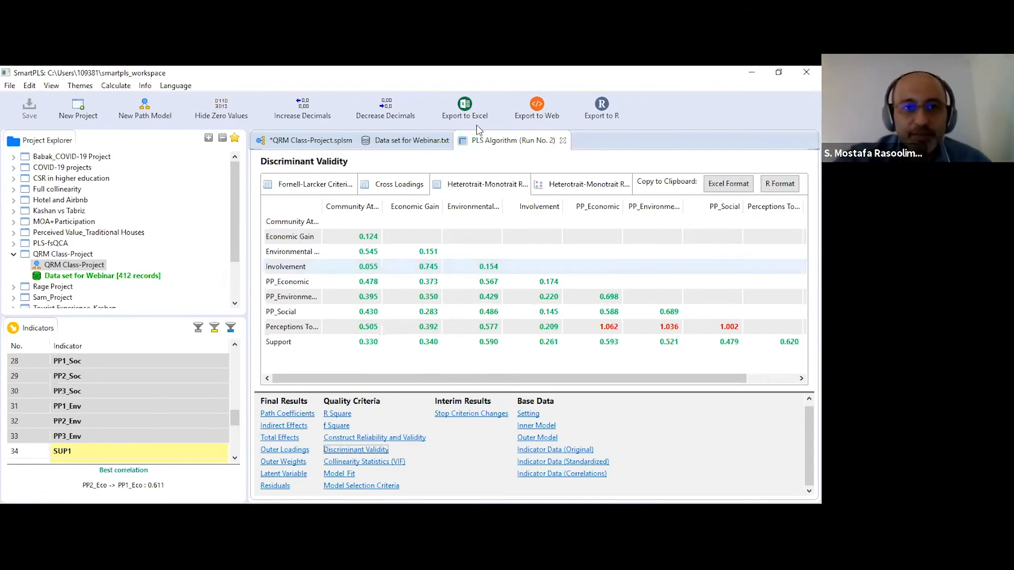
left_click(334, 138)
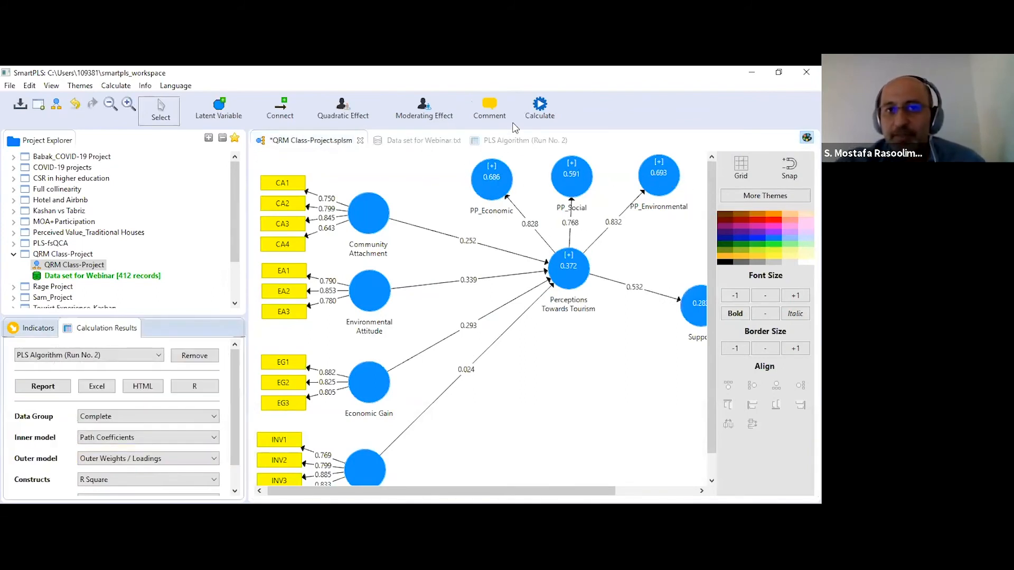
Step: Circle the predictor constructs, PP dimensions and Support with freehand annotations, cross out Perceptions Towards Tourism, and clear the markings
mouse_move(469, 155)
left_mouse_down()
mouse_move(706, 173)
mouse_move(563, 150)
mouse_move(458, 168)
mouse_move(436, 409)
mouse_move(382, 502)
mouse_move(335, 249)
mouse_move(423, 201)
left_mouse_up()
mouse_move(688, 270)
left_mouse_down()
mouse_move(668, 301)
mouse_move(717, 336)
mouse_move(702, 266)
left_mouse_up()
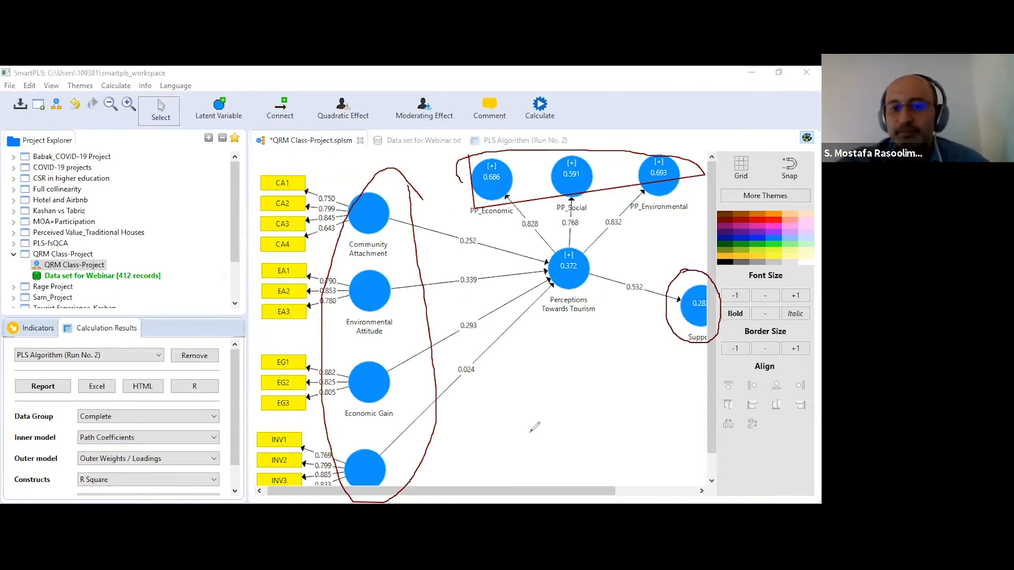
left_click_drag(579, 228, 559, 314)
left_click_drag(544, 232, 607, 307)
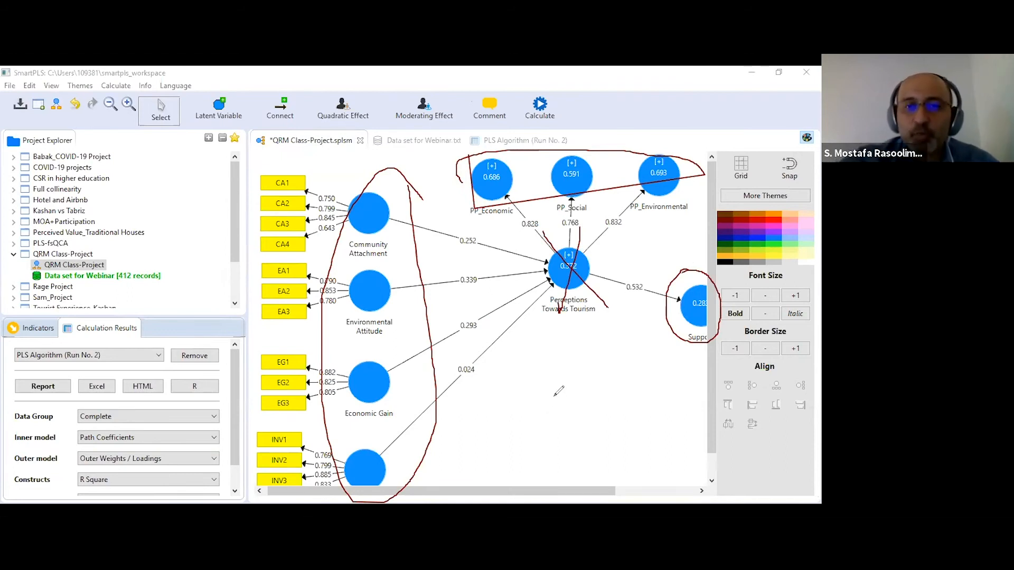
left_click(550, 149)
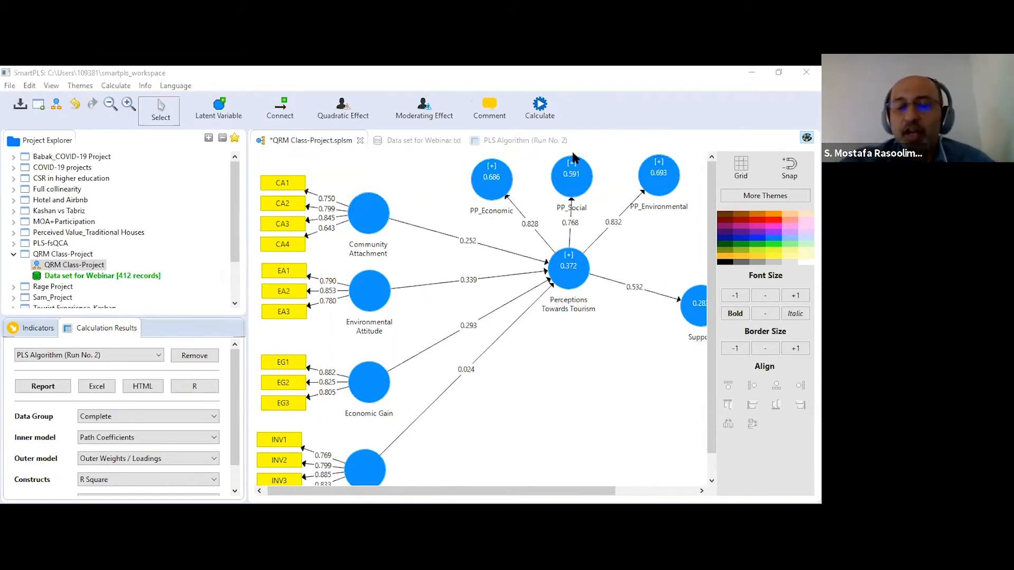
Step: Review the Heterotrait-Monotrait matrix in the report, underline the Perceptions Towards Tourism row freehand, and clear the annotation
left_click(533, 140)
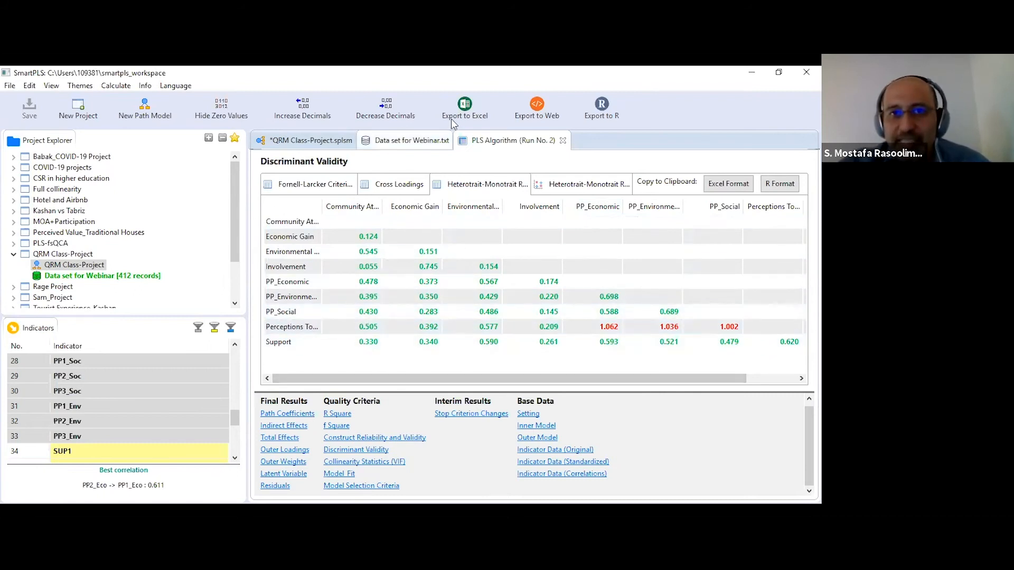
left_click_drag(780, 326, 258, 327)
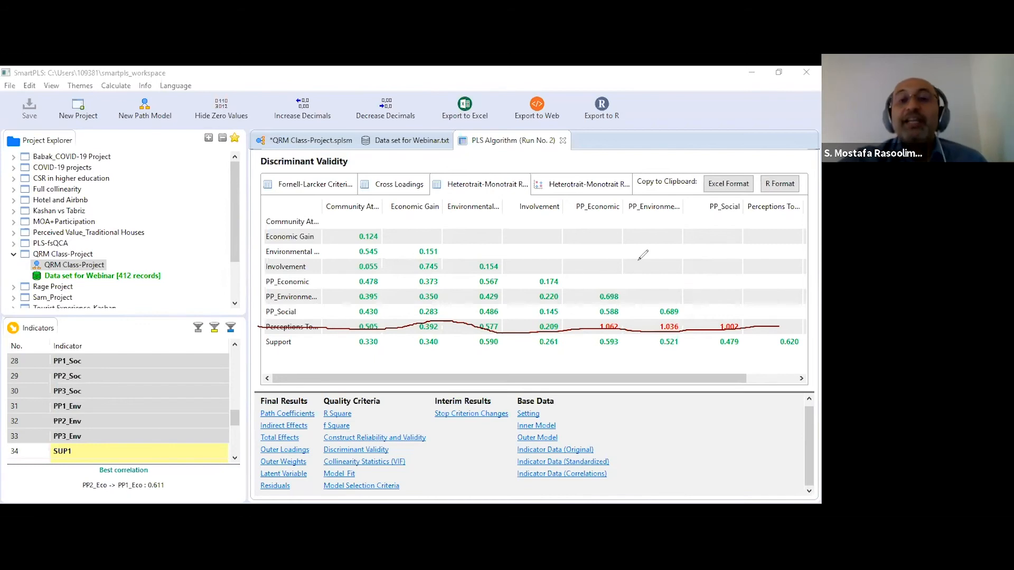
left_click(555, 162)
left_click(610, 151)
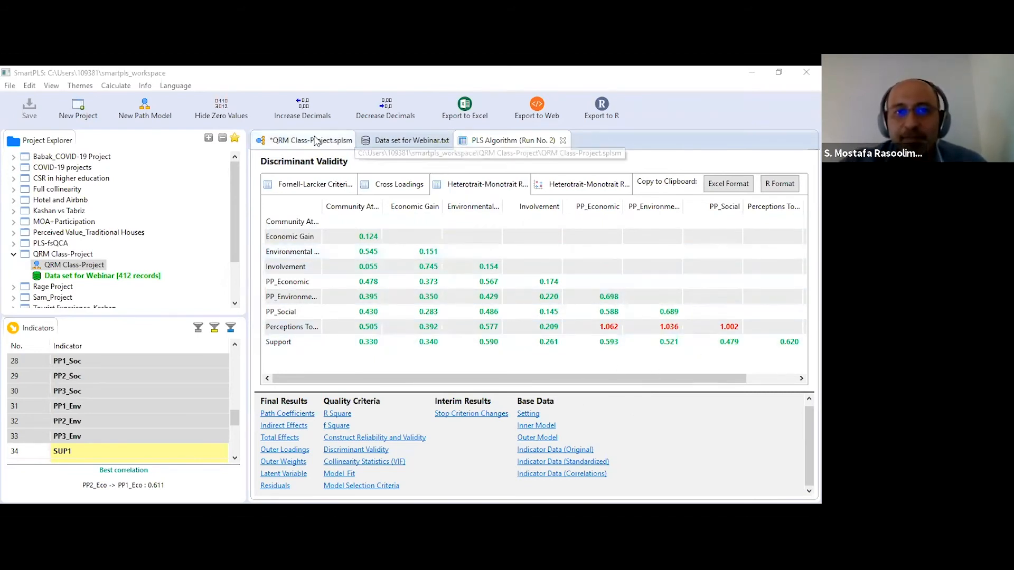
Step: Return to the path model, show the indicators of Perceptions Towards Tourism to inspect them, and hide them again
left_click(315, 140)
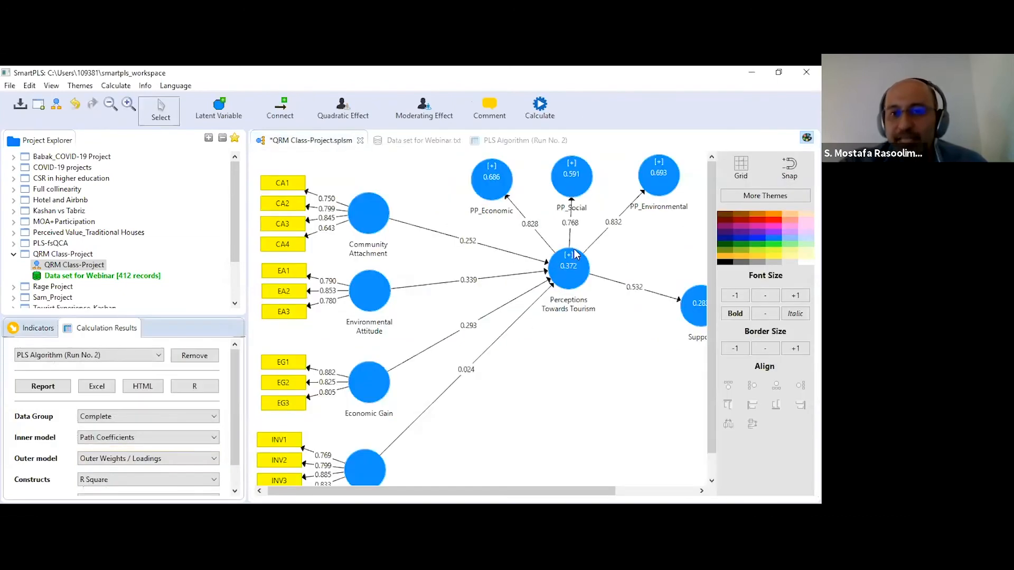
mouse_move(559, 260)
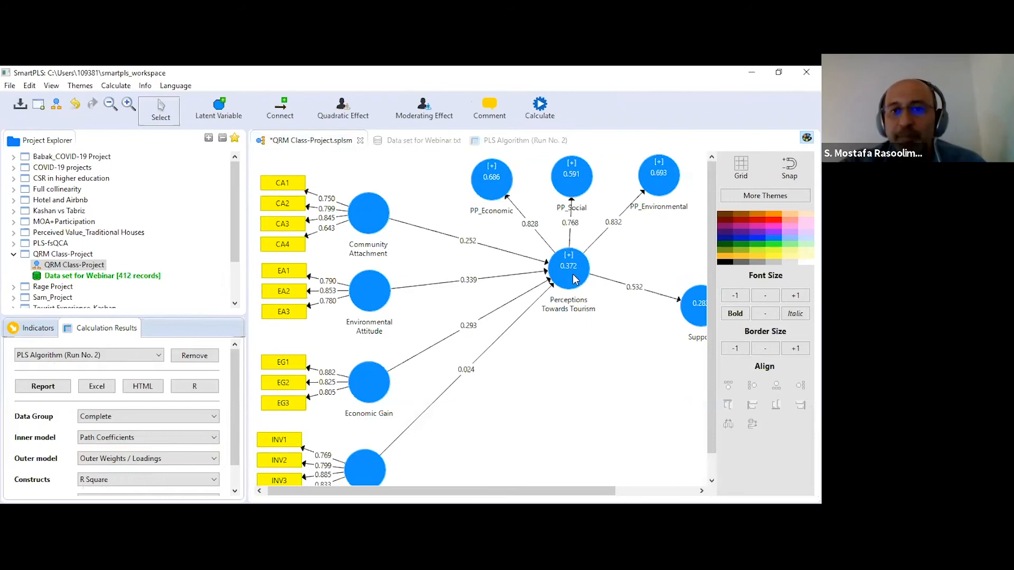
right_click(574, 279)
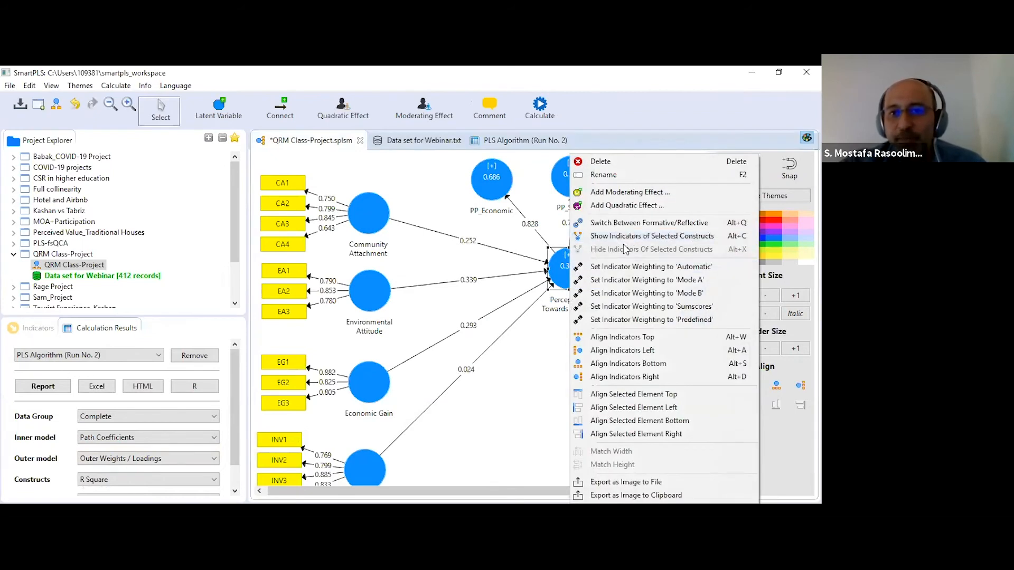
left_click(628, 235)
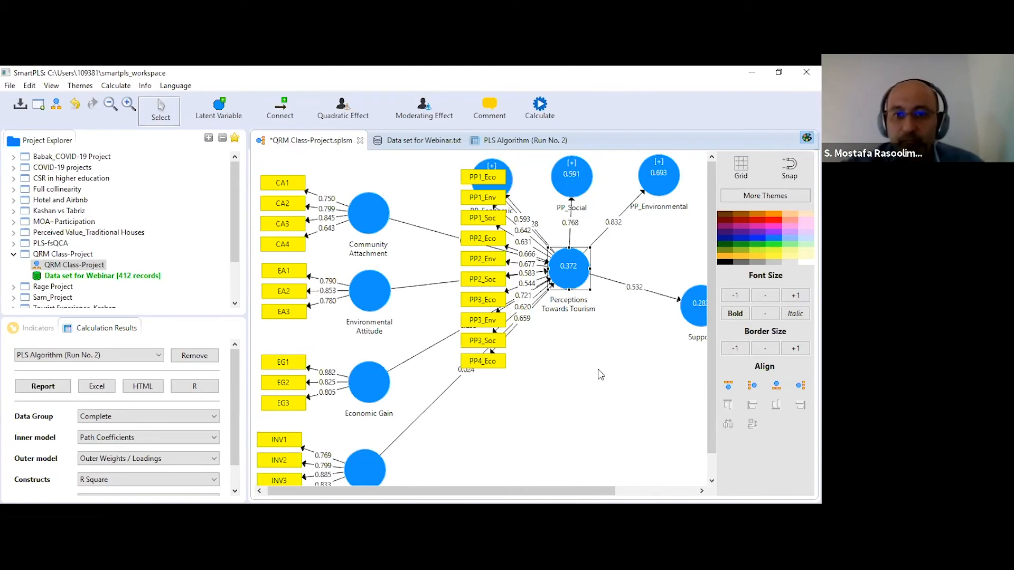
right_click(569, 268)
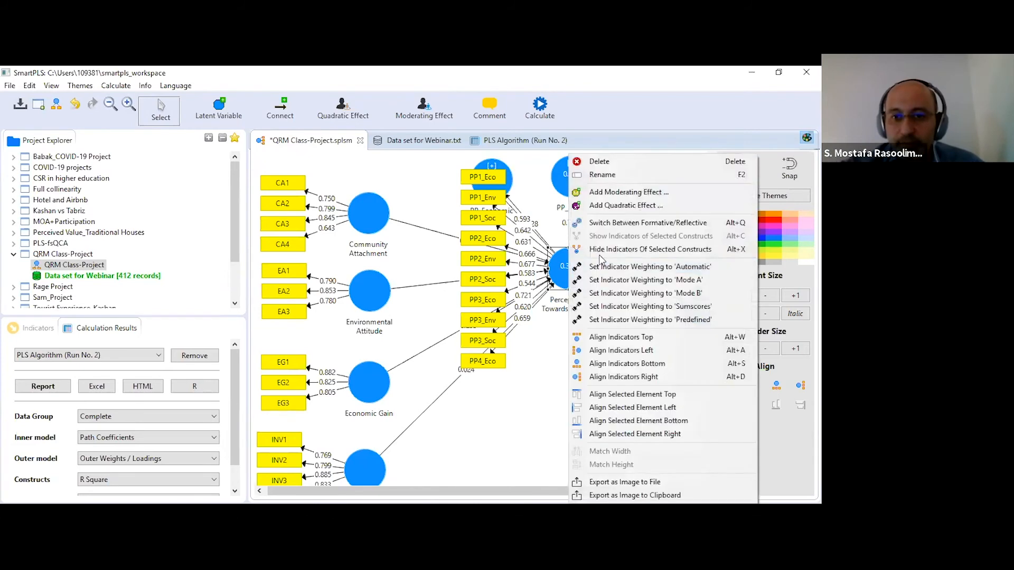
left_click(623, 249)
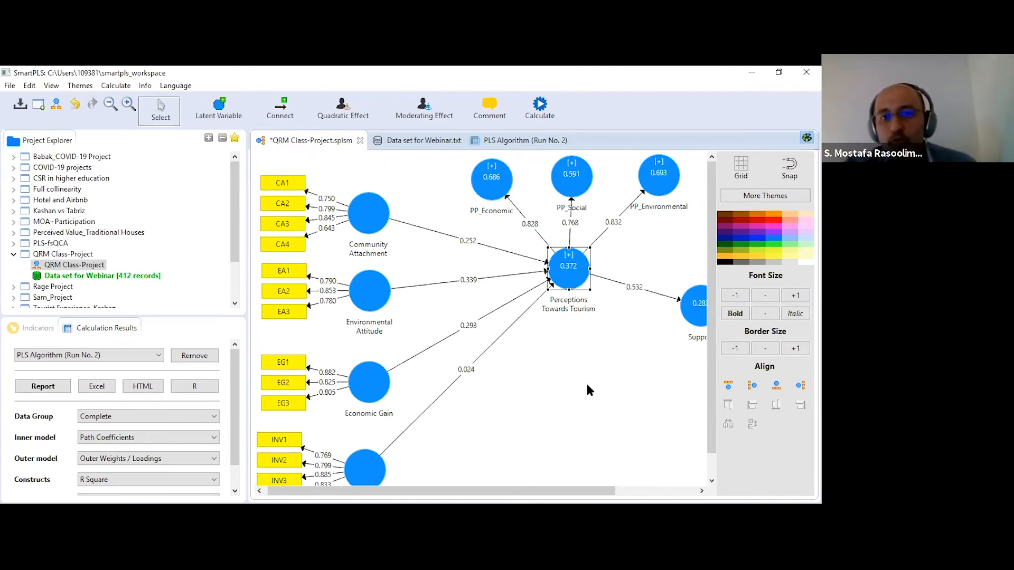
Step: Delete the Perceptions Towards Tourism construct and connect Community Attachment to PP_Economic, PP_Social and PP_Environmental
right_click(575, 276)
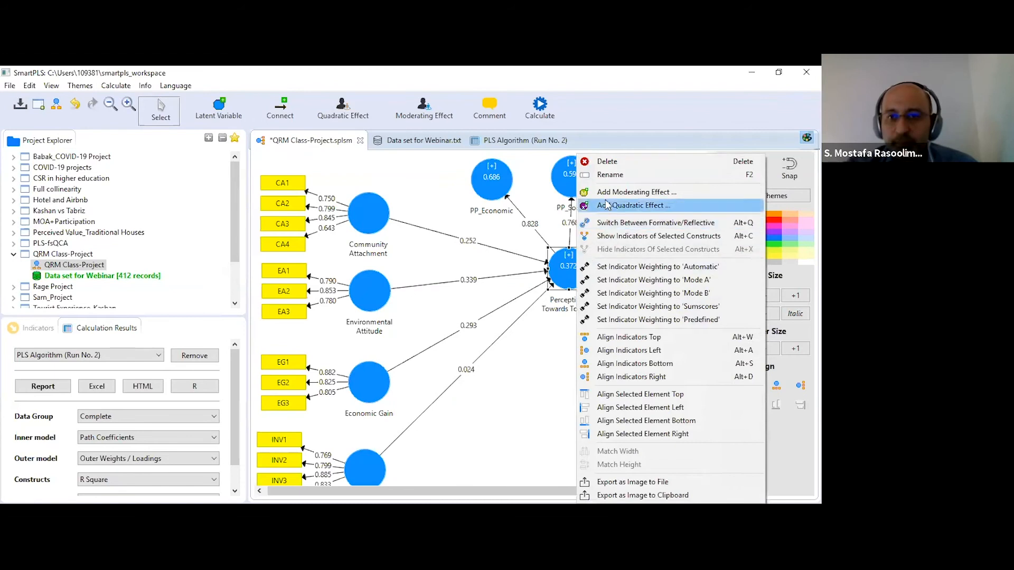
left_click(608, 163)
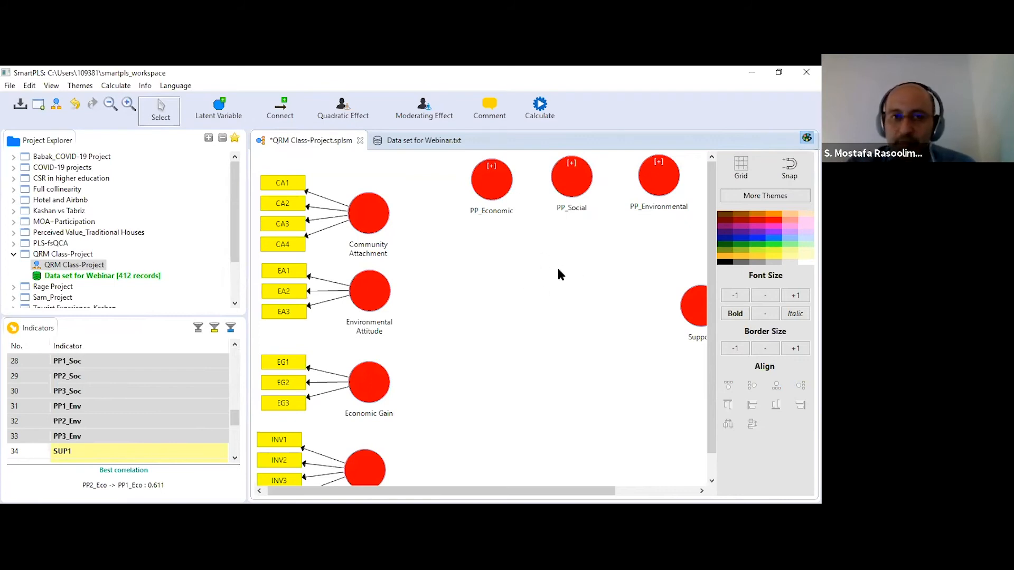
left_click(269, 115)
left_click_drag(376, 227, 478, 198)
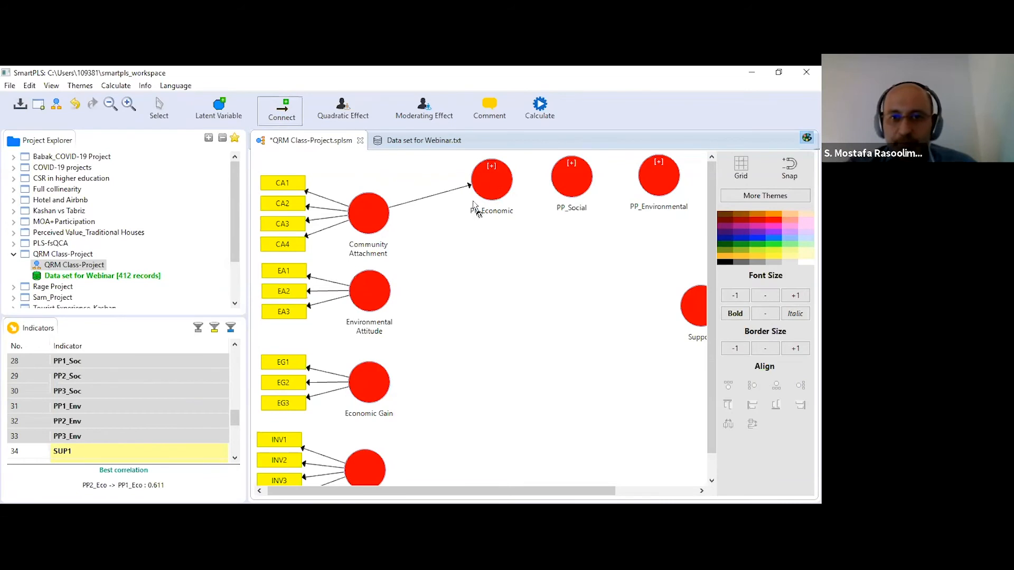
left_click_drag(369, 215, 550, 199)
left_click_drag(360, 225, 670, 193)
Step: Draw paths from Environmental Attitude, Economic Gain and Involvement to PP_Economic
mouse_move(368, 293)
left_mouse_down()
mouse_move(491, 230)
mouse_move(486, 185)
left_mouse_up()
left_click_drag(371, 384, 492, 175)
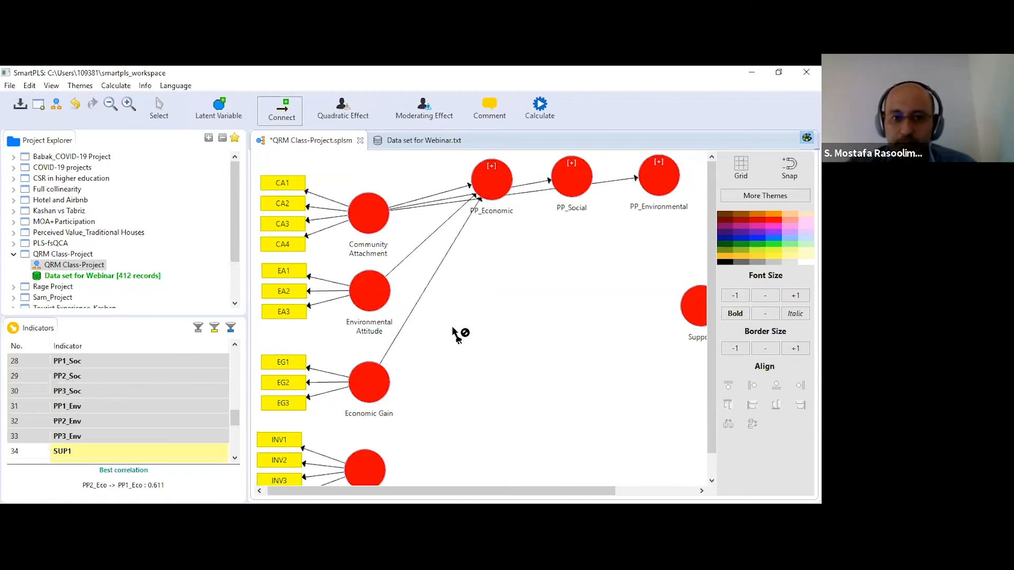
scroll(428, 388, "down", 1)
left_click_drag(379, 434, 505, 168)
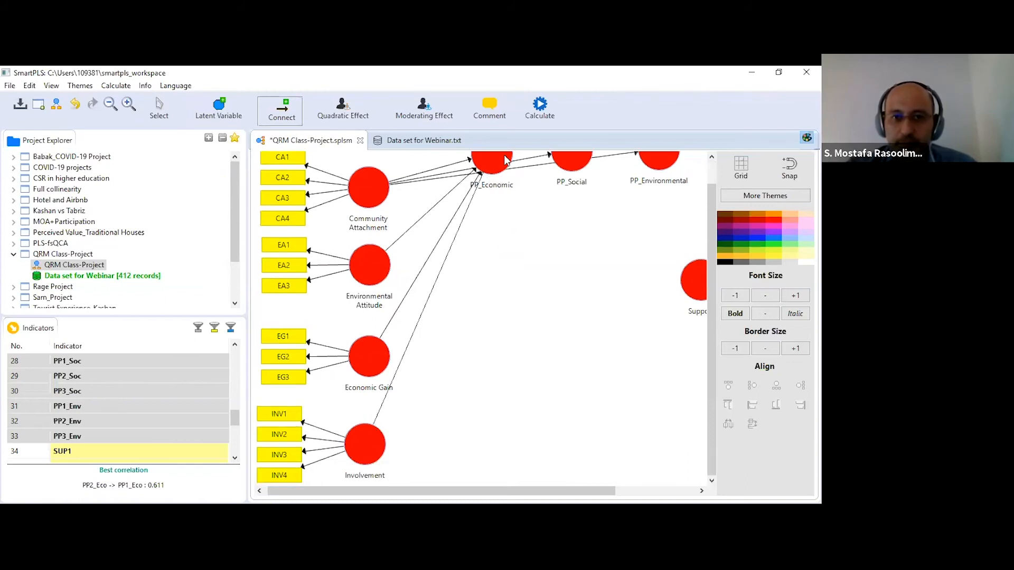
Step: Draw paths from Environmental Attitude and Economic Gain to both PP_Social and PP_Environmental
scroll(488, 240, "up", 1)
left_click_drag(379, 311, 566, 179)
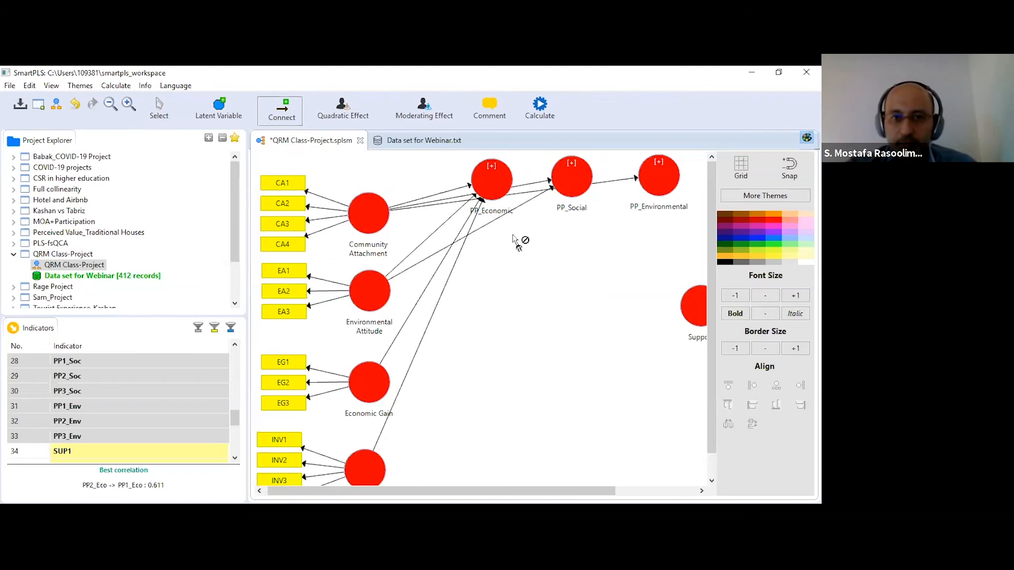
left_click_drag(377, 294, 649, 185)
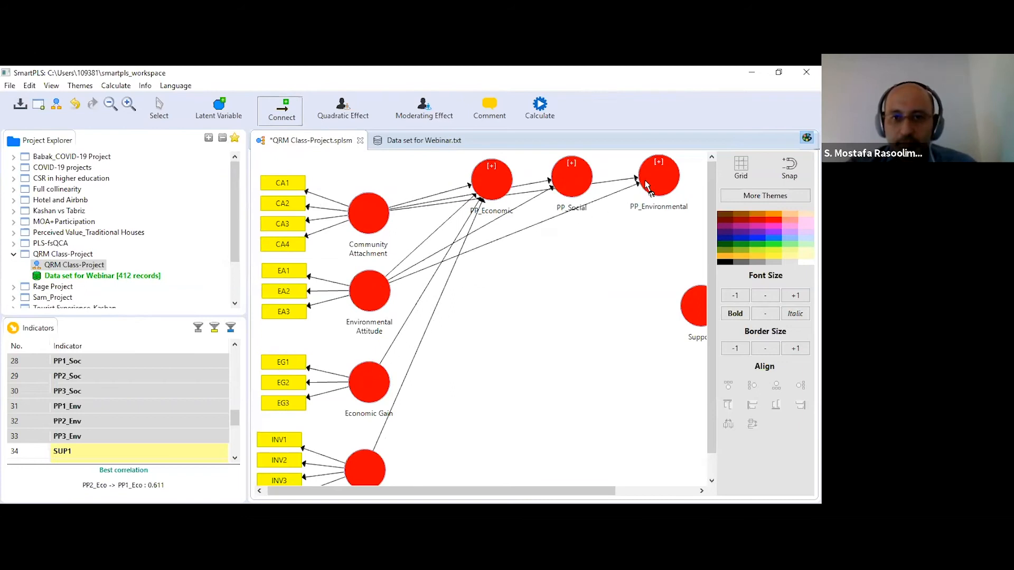
mouse_move(375, 399)
left_mouse_down()
mouse_move(485, 223)
mouse_move(493, 187)
left_mouse_up()
mouse_move(372, 387)
left_mouse_down()
mouse_move(573, 194)
mouse_move(572, 184)
mouse_move(422, 364)
mouse_move(636, 201)
mouse_move(668, 190)
left_mouse_up()
Step: Connect Involvement to PP_Social and PP_Environmental, making sure its path to PP_Economic is in place
scroll(627, 328, "down", 1)
left_click_drag(377, 434, 494, 161)
left_click_drag(364, 444, 569, 168)
left_click_drag(383, 425, 656, 164)
Step: Draw paths from PP_Economic, PP_Social and PP_Environmental to Support and leave connecting mode
scroll(636, 269, "up", 1)
left_click_drag(495, 184, 696, 325)
left_click_drag(568, 179, 691, 312)
left_click_drag(660, 178, 697, 312)
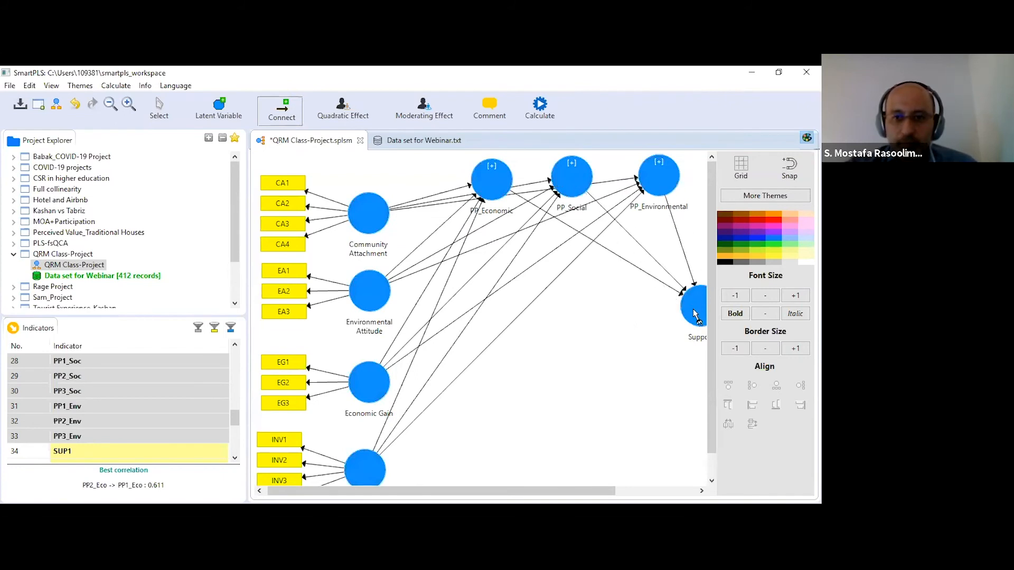
key("Escape")
Step: Move PP_Economic, PP_Social and PP_Environmental upward in the diagram, away from the crossing paths
left_click(510, 190)
left_click_drag(539, 172, 538, 152)
left_click_drag(572, 203, 585, 158)
left_click_drag(657, 196, 650, 160)
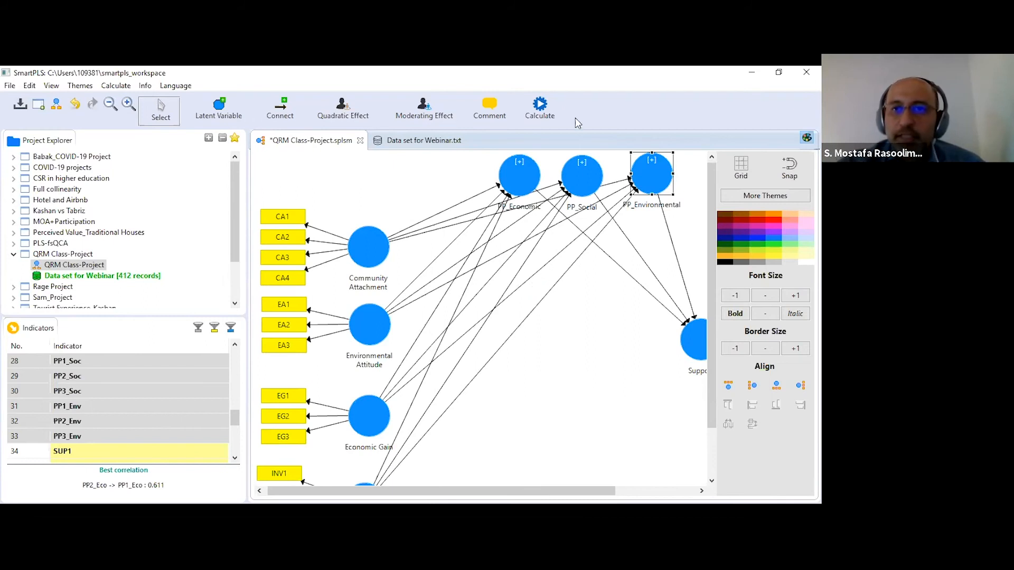
Step: Run the PLS Algorithm with the path weighting scheme and 300 maximum iterations, and view the estimates in the path model
left_click(540, 108)
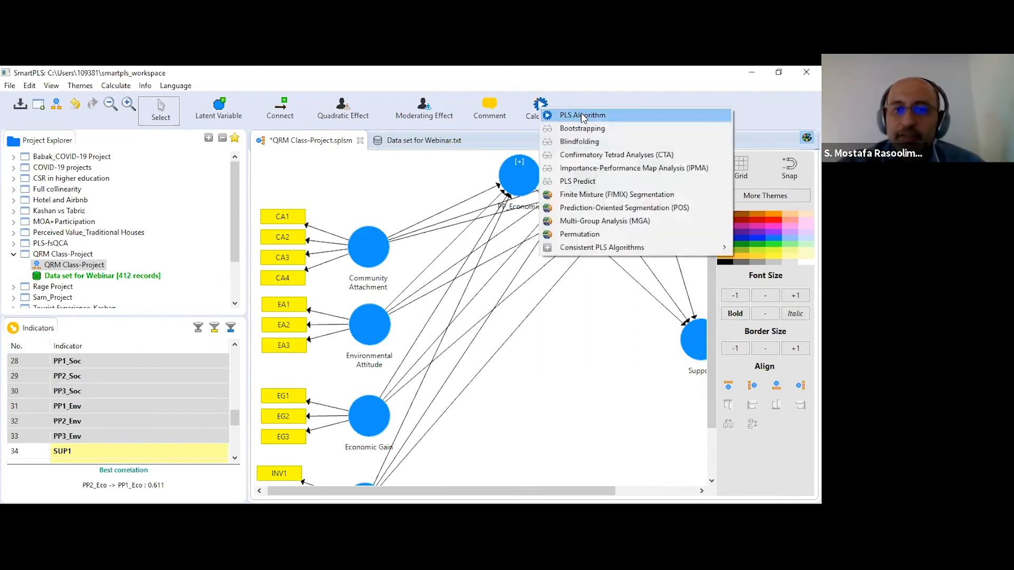
left_click(582, 116)
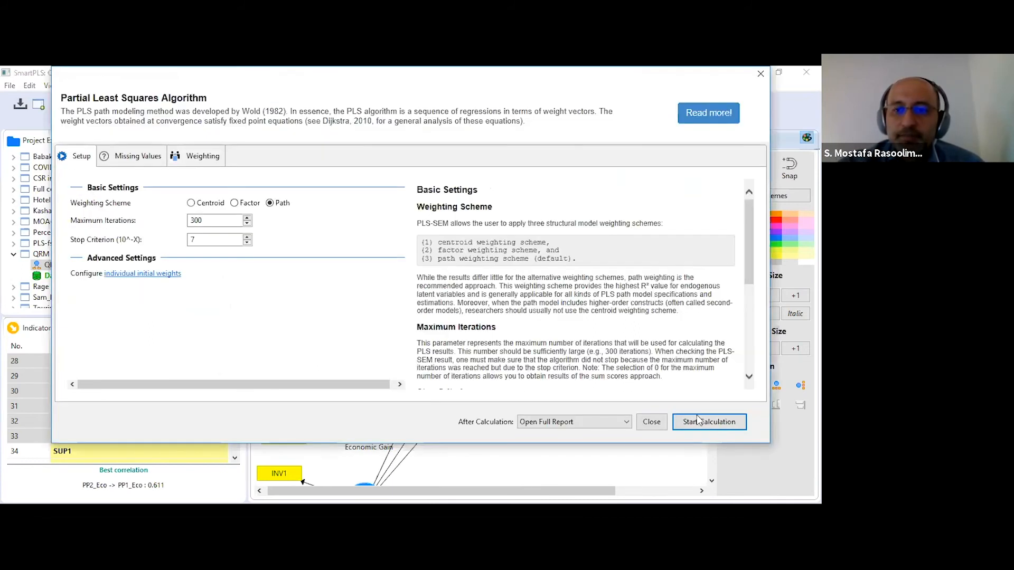
left_click(709, 423)
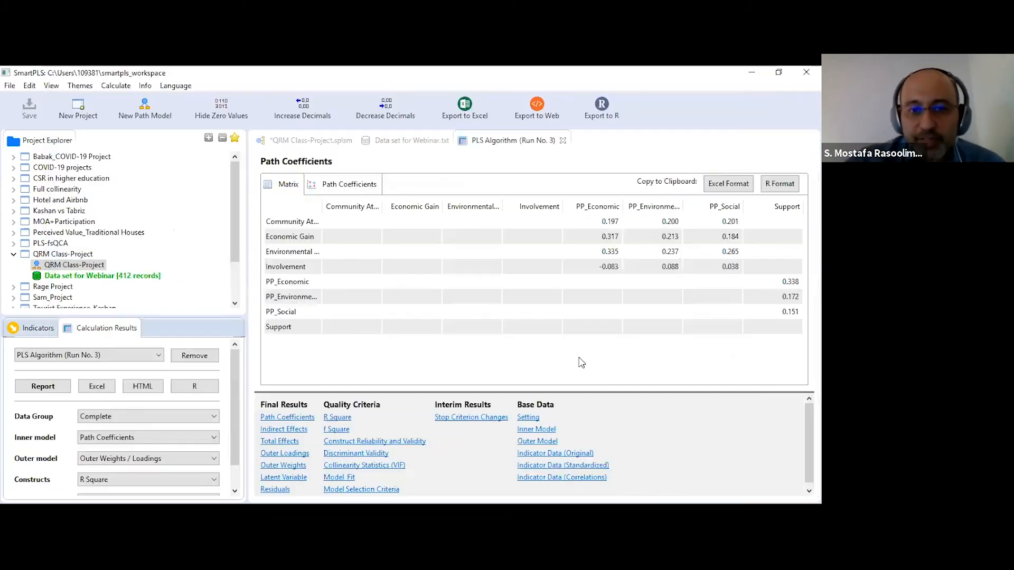
left_click(298, 140)
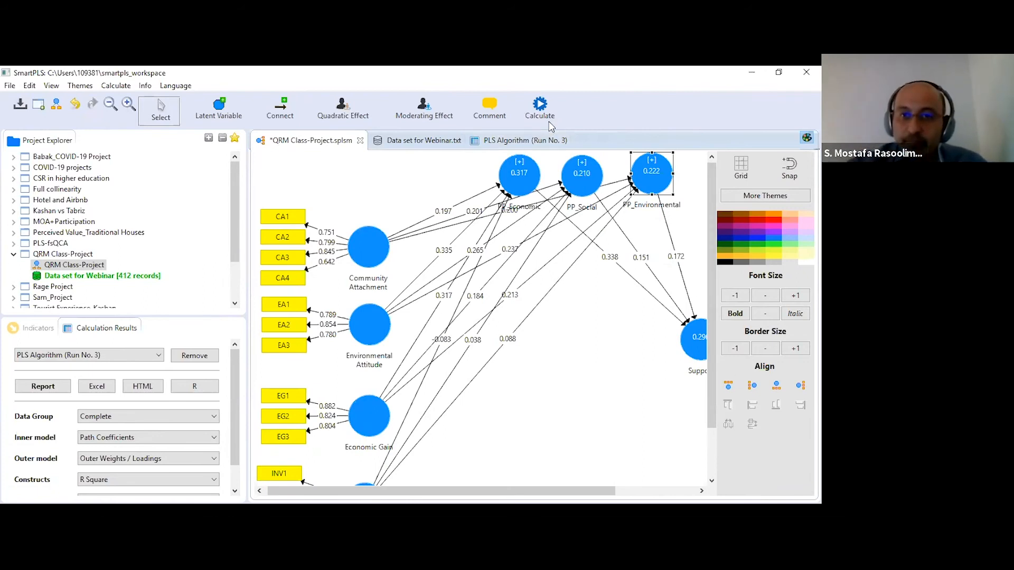
Step: Examine the outer loadings of all indicators, from CA1 through SUP5, in the new PLS Algorithm report
left_click(518, 140)
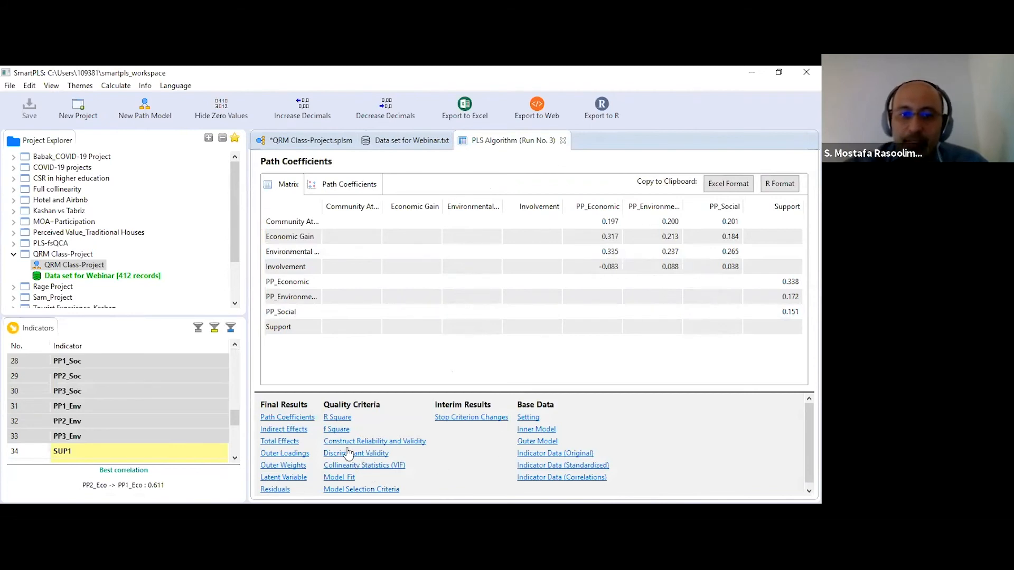
left_click(284, 453)
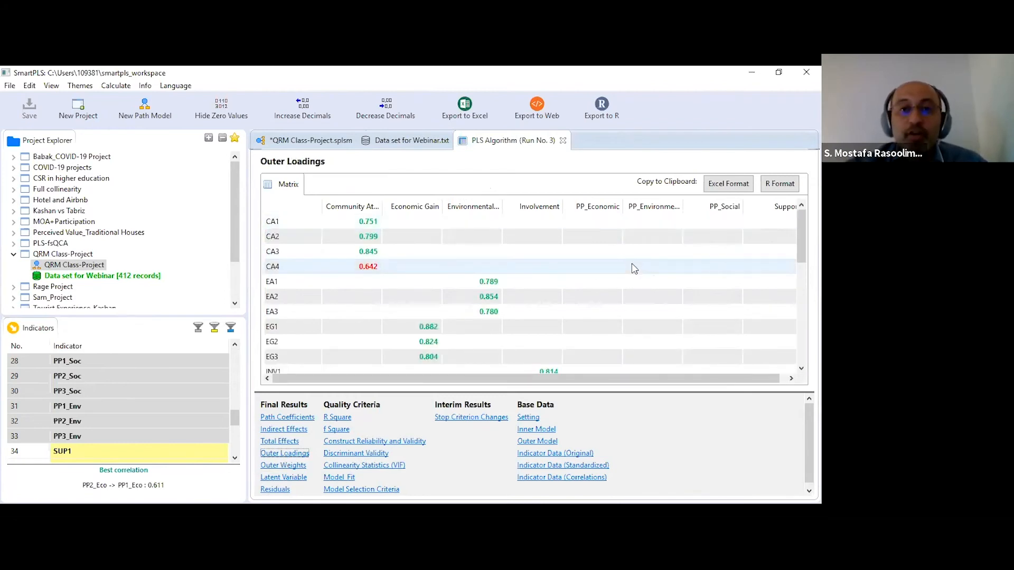
scroll(660, 327, "down", 5)
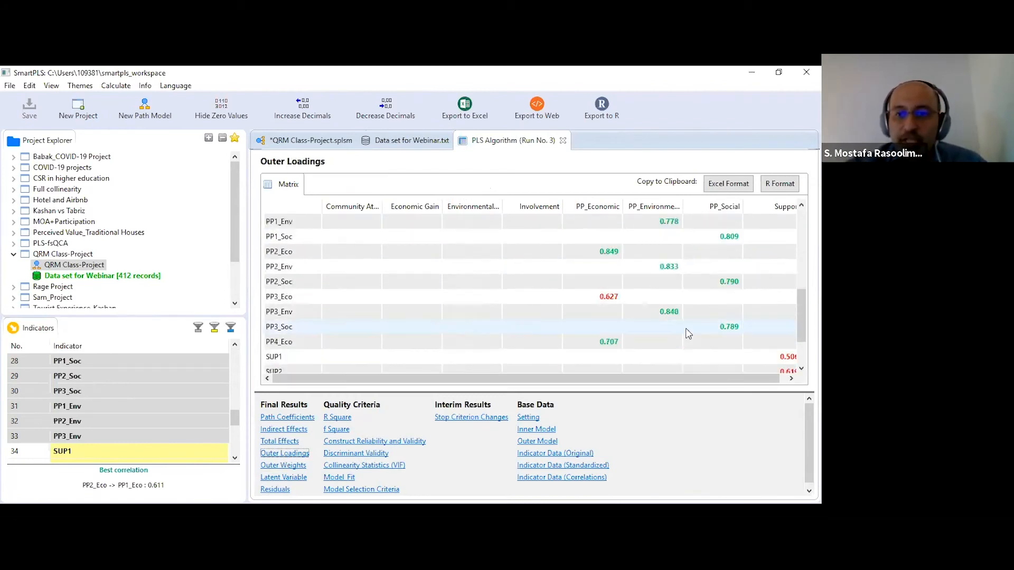
scroll(687, 333, "down", 2)
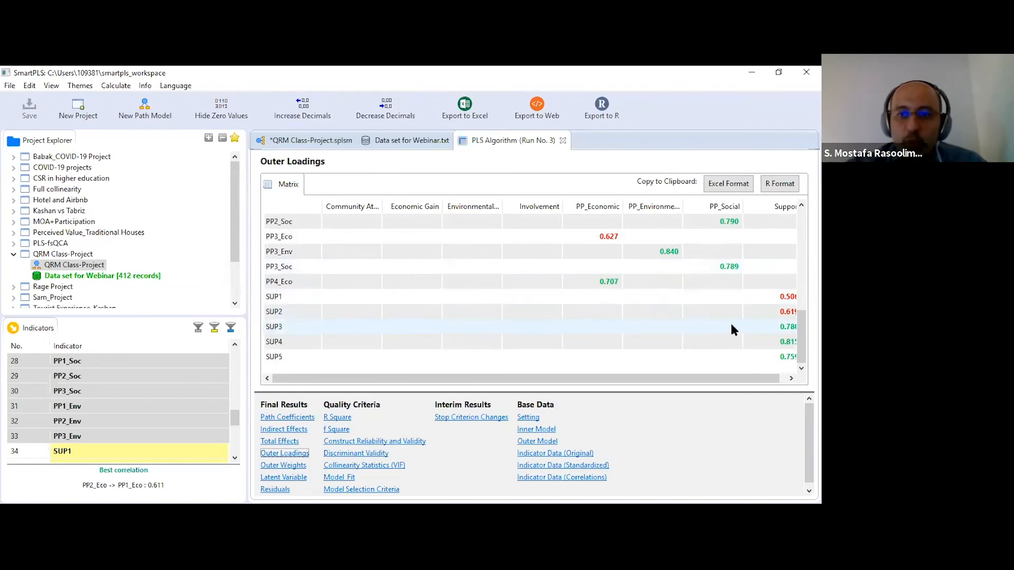
scroll(731, 325, "up", 1)
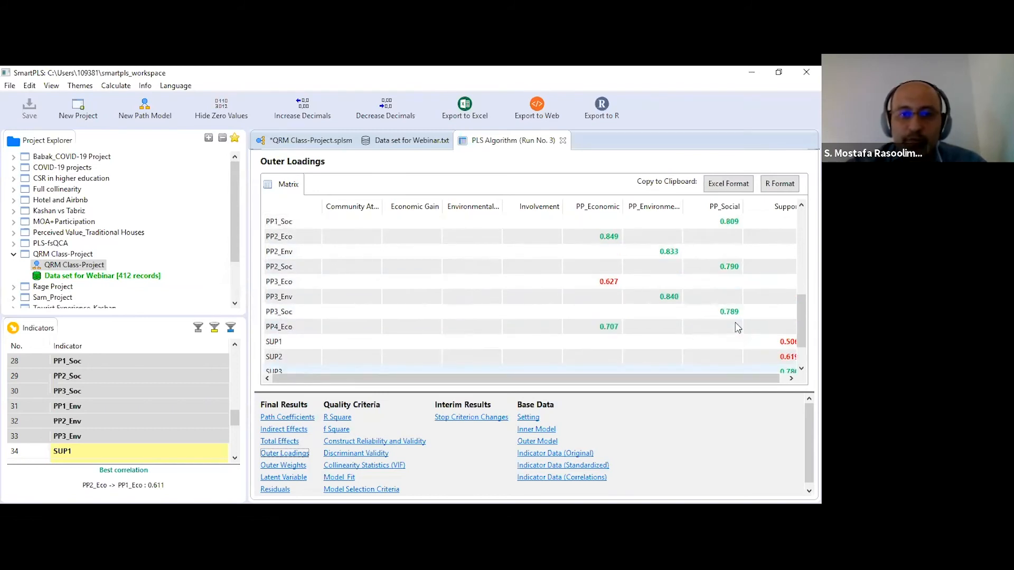
scroll(753, 347, "up", 5)
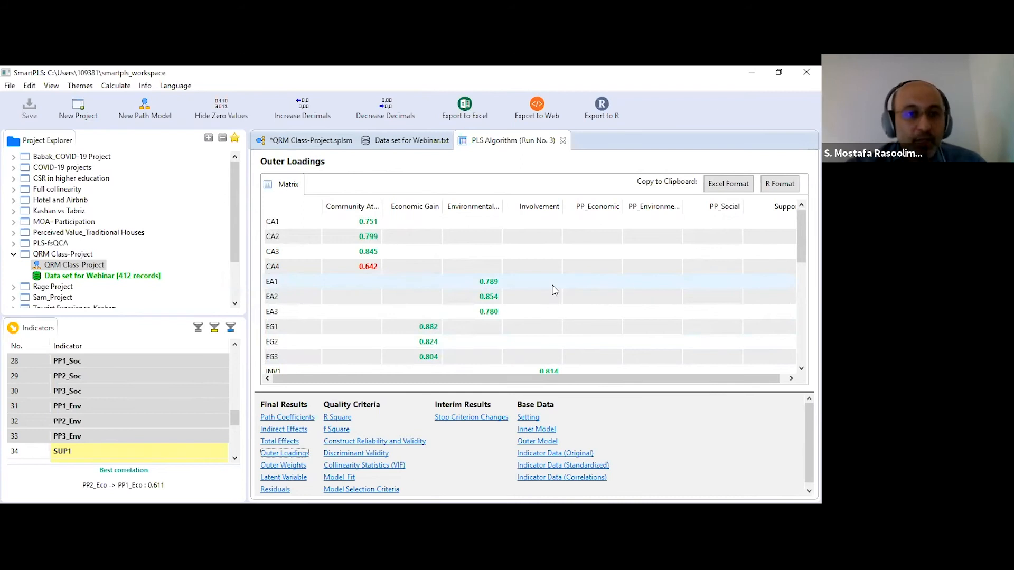
Step: Review Construct Reliability and Validity, plus the Fornell-Larcker and Heterotrait-Monotrait Ratio results for discriminant validity
left_click(380, 442)
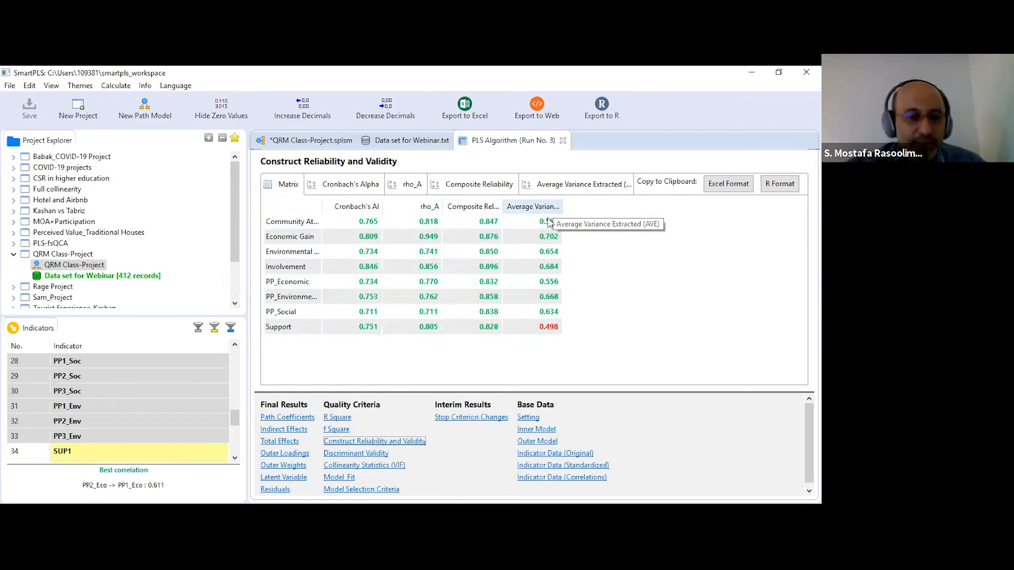
left_click(369, 455)
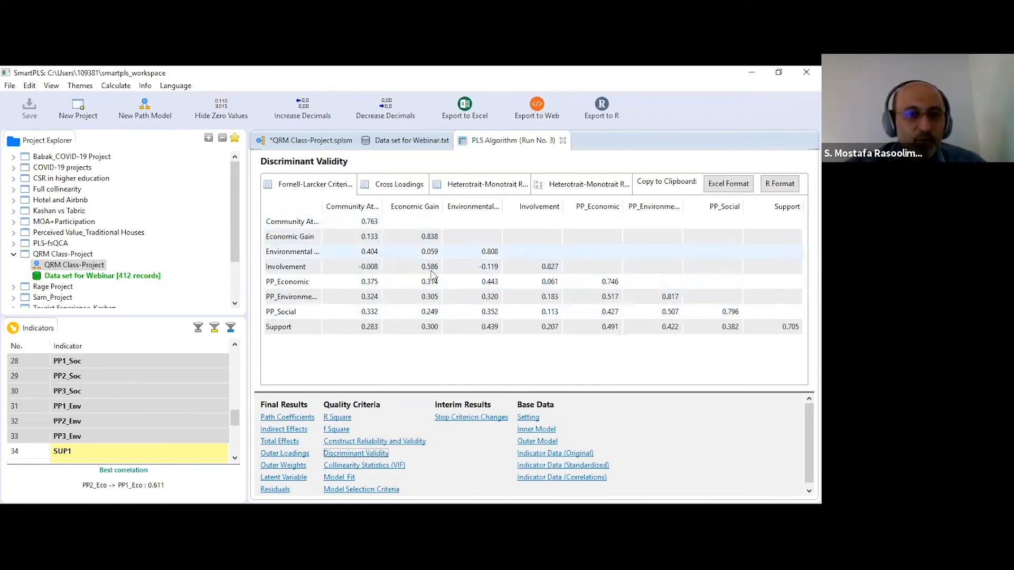
left_click(490, 183)
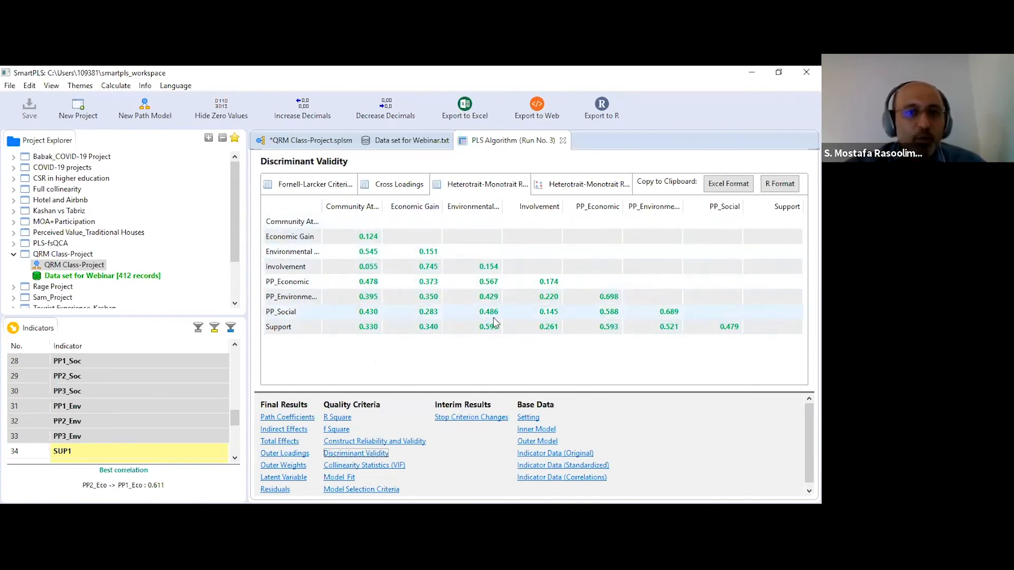
Step: Write the threshold "<0.85" as a freehand annotation over the Heterotrait-Monotrait Ratio matrix
left_click(558, 127)
left_click_drag(499, 300, 504, 374)
mouse_move(502, 319)
left_mouse_down()
mouse_move(522, 353)
mouse_move(504, 338)
mouse_move(582, 339)
mouse_move(567, 316)
mouse_move(550, 322)
mouse_move(610, 323)
mouse_move(600, 350)
left_mouse_up()
left_click(551, 350)
left_click_drag(602, 306, 637, 306)
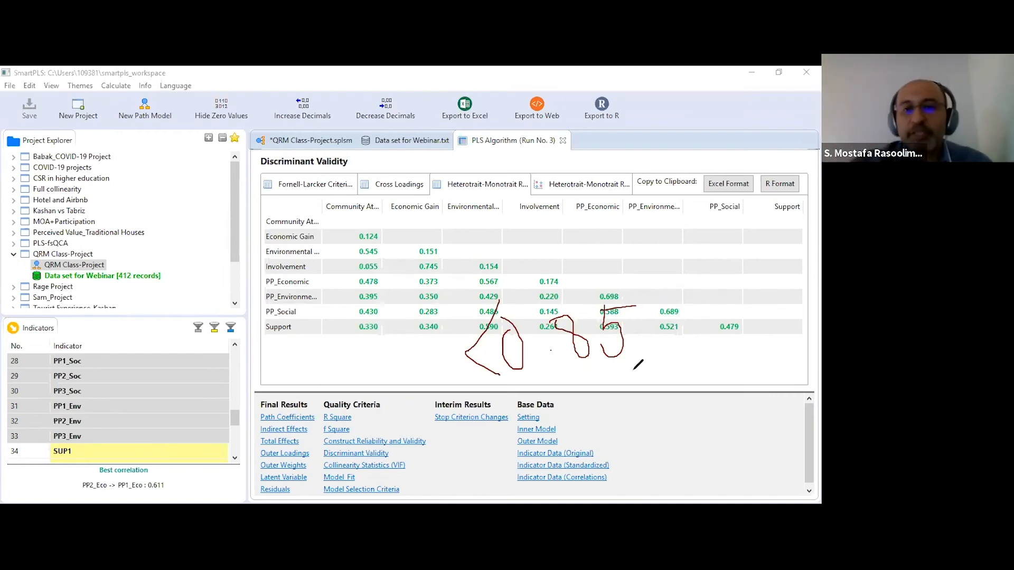
Step: Clear the threshold annotation, switch to the published JTR 2020 paper in Adobe Acrobat Reader, and return to its first page
left_click(563, 155)
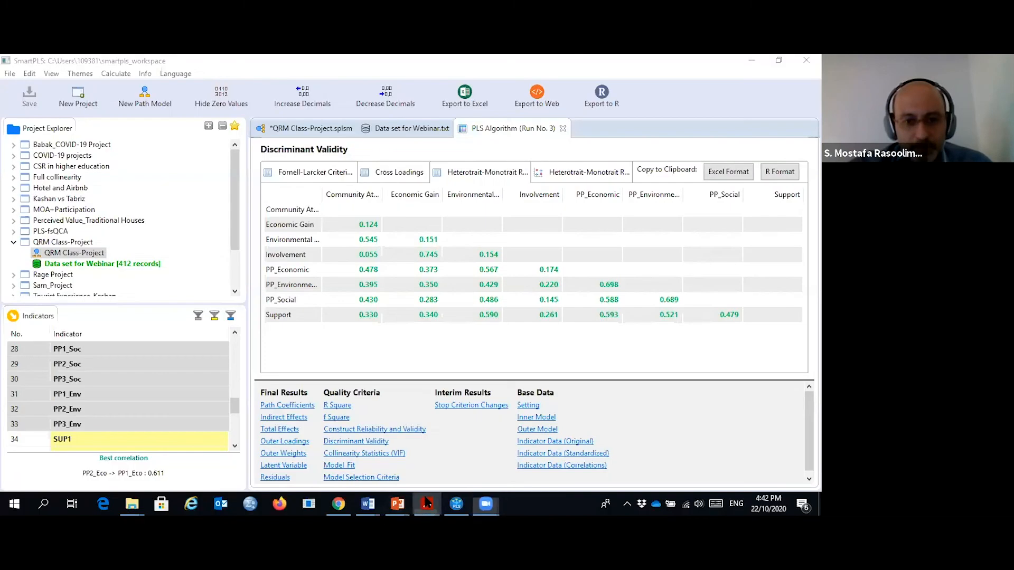
mouse_move(426, 504)
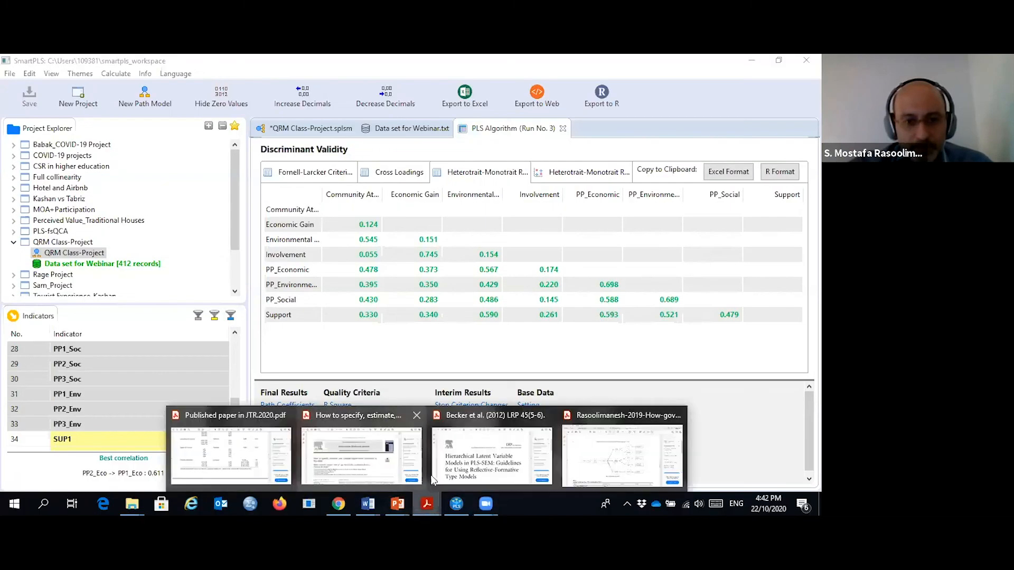
left_click(240, 449)
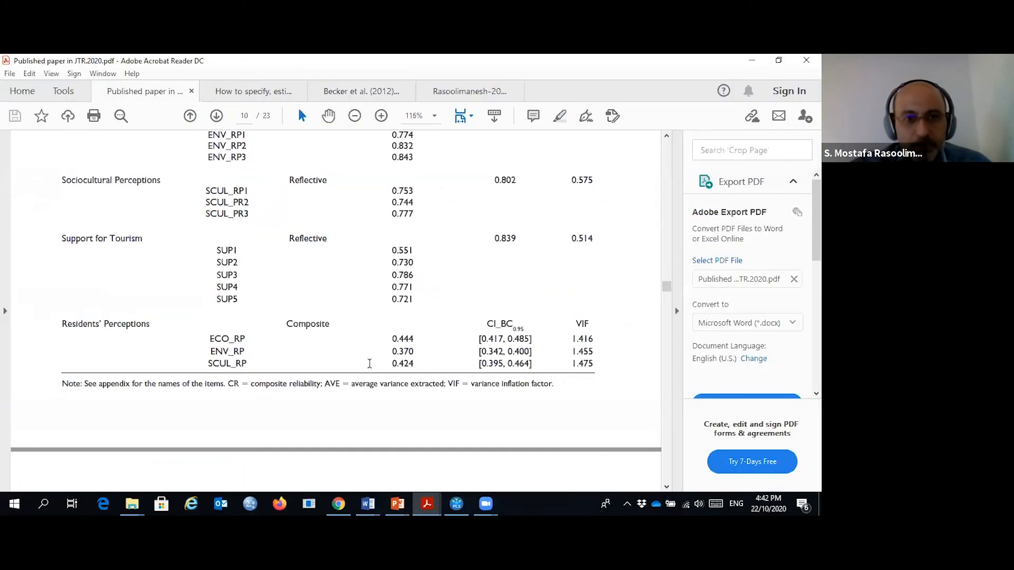
scroll(406, 269, "up", 2)
scroll(406, 268, "up", 15)
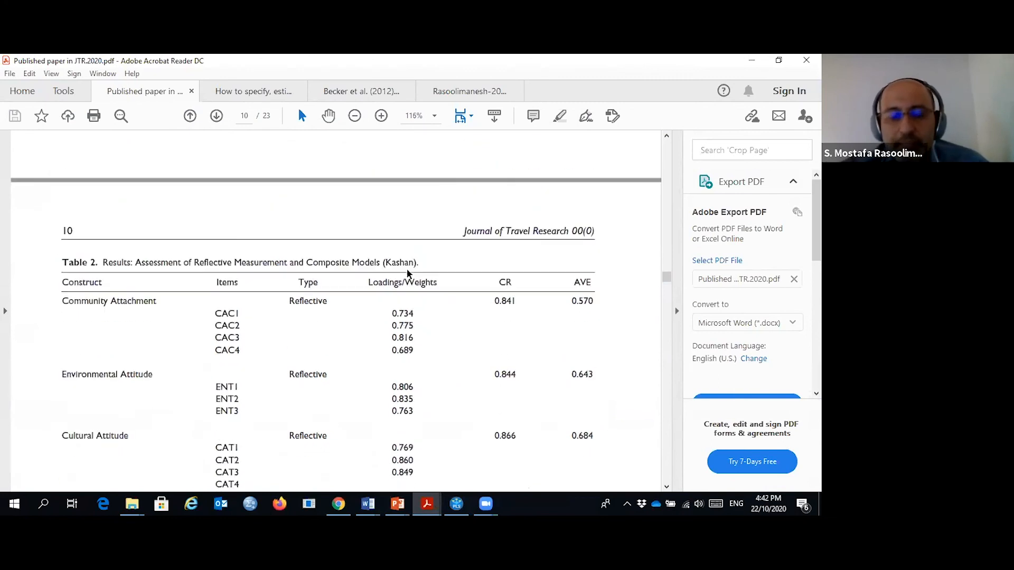
scroll(599, 230, "up", 1)
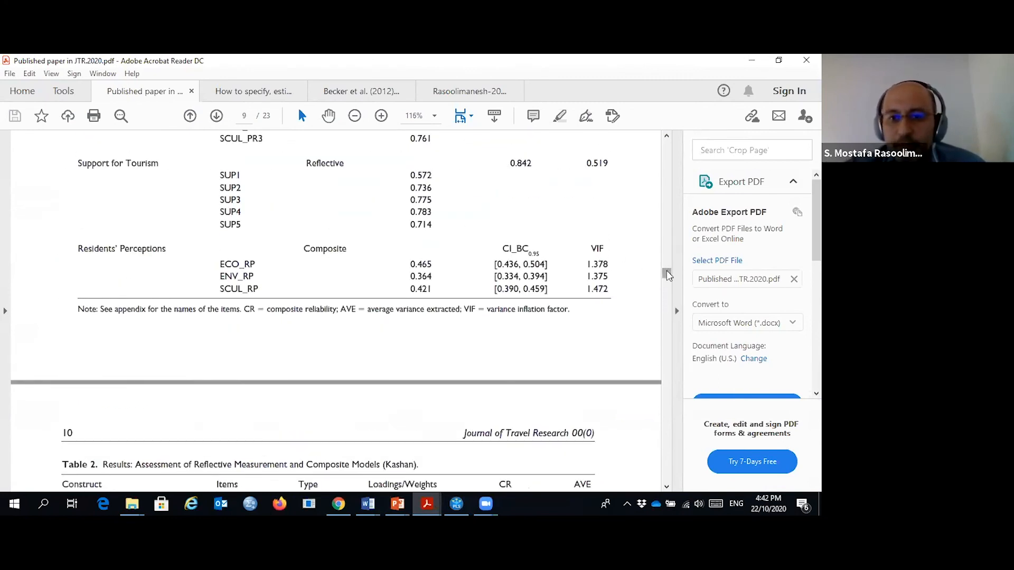
left_click_drag(666, 270, 666, 130)
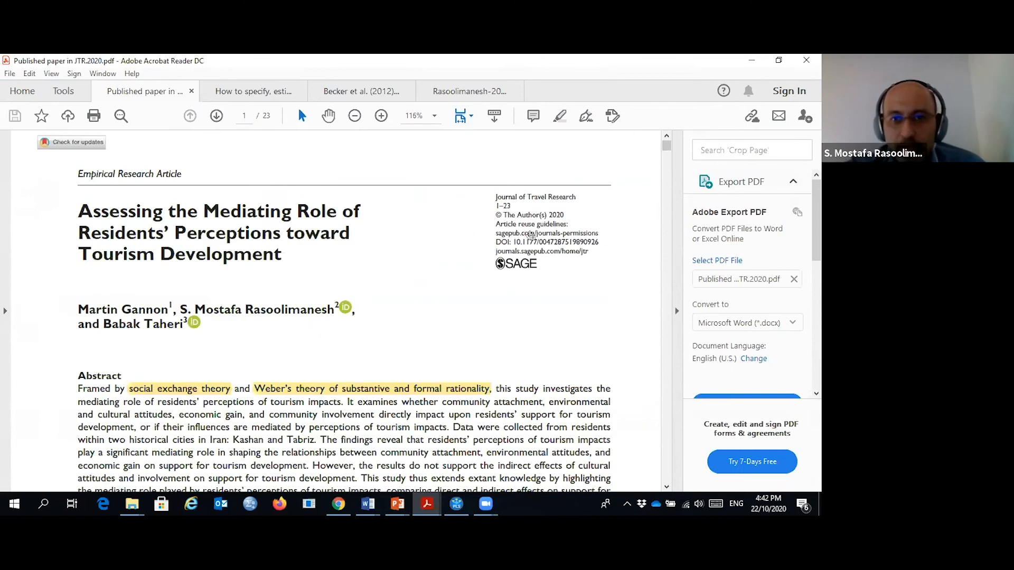
Step: Browse the paper from the abstract to the conceptual framework diagram with Residents' Perceptions and Support for Tourism
scroll(570, 272, "down", 3)
scroll(612, 269, "down", 8)
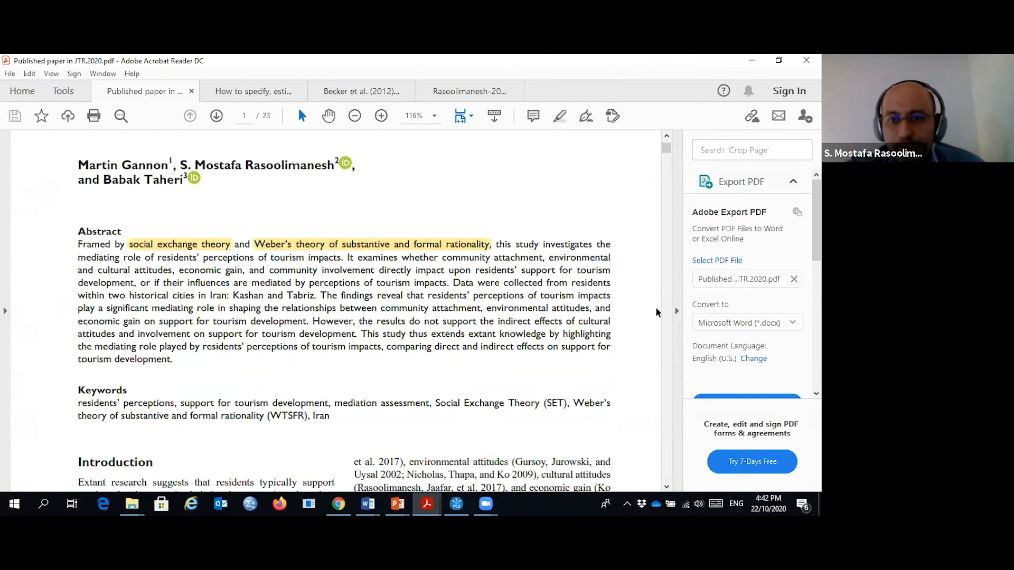
scroll(654, 311, "down", 7)
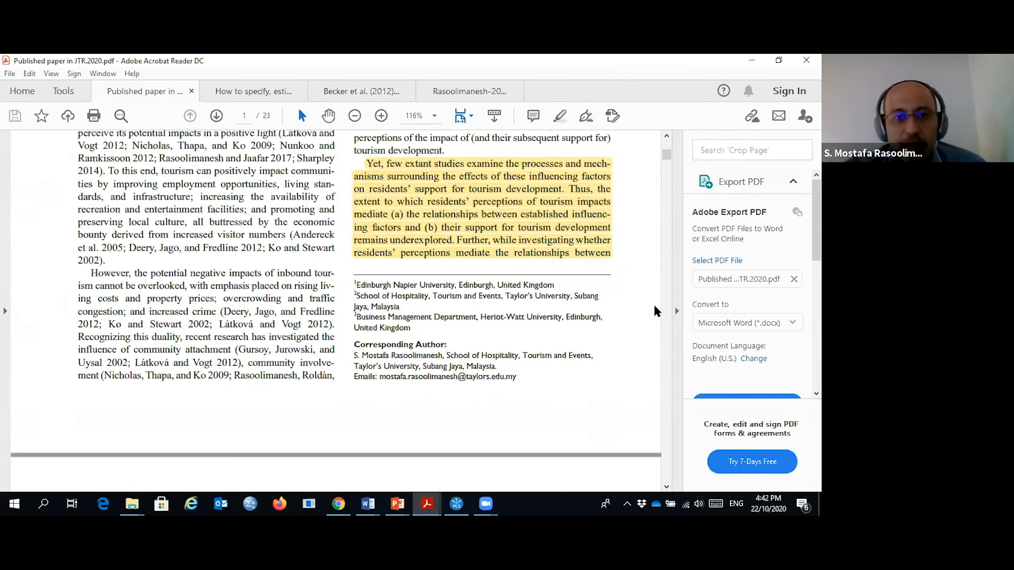
scroll(653, 306, "down", 14)
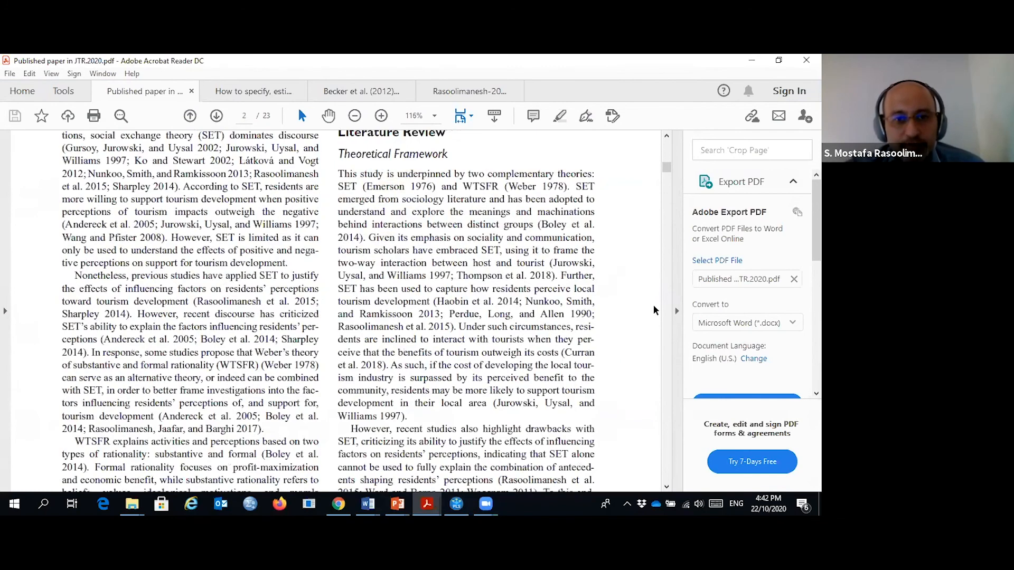
scroll(654, 310, "down", 20)
scroll(104, 375, "down", 20)
scroll(420, 171, "down", 12)
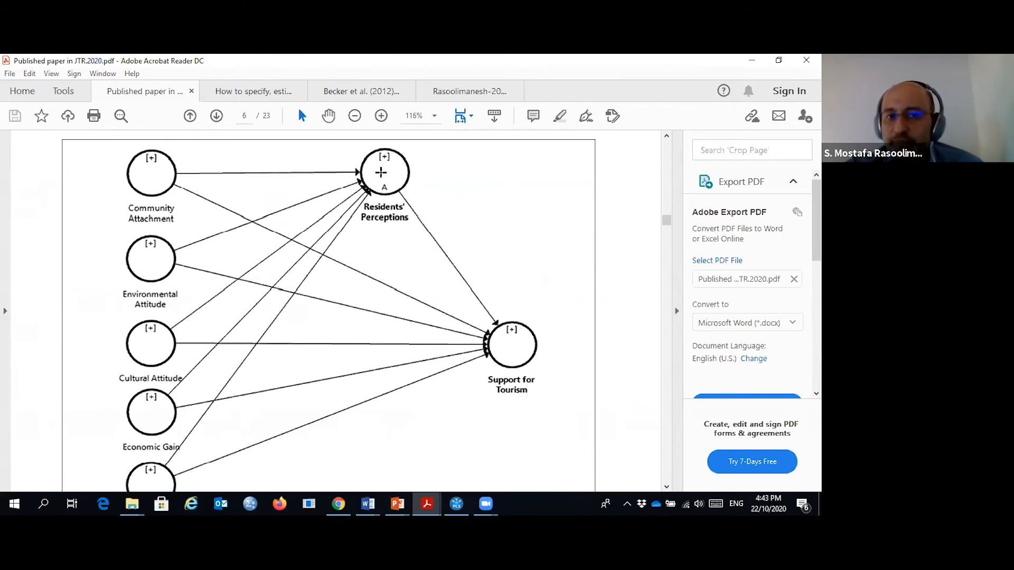
Step: Review the paper's Measurement section and Table 1, the assessment of reflective measurement and composite models for Tabriz
scroll(381, 172, "down", 10)
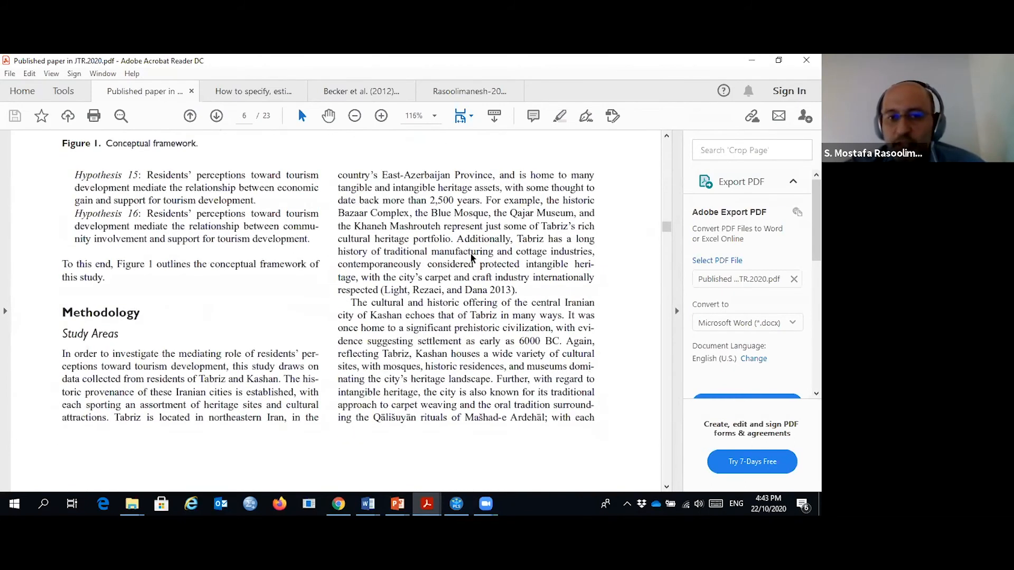
scroll(473, 248, "down", 15)
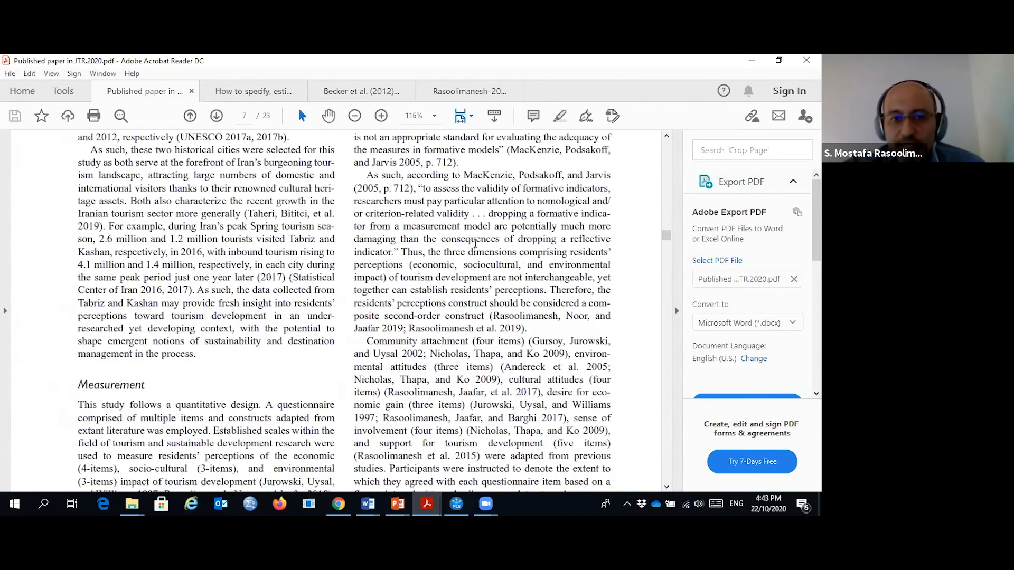
scroll(307, 235, "down", 10)
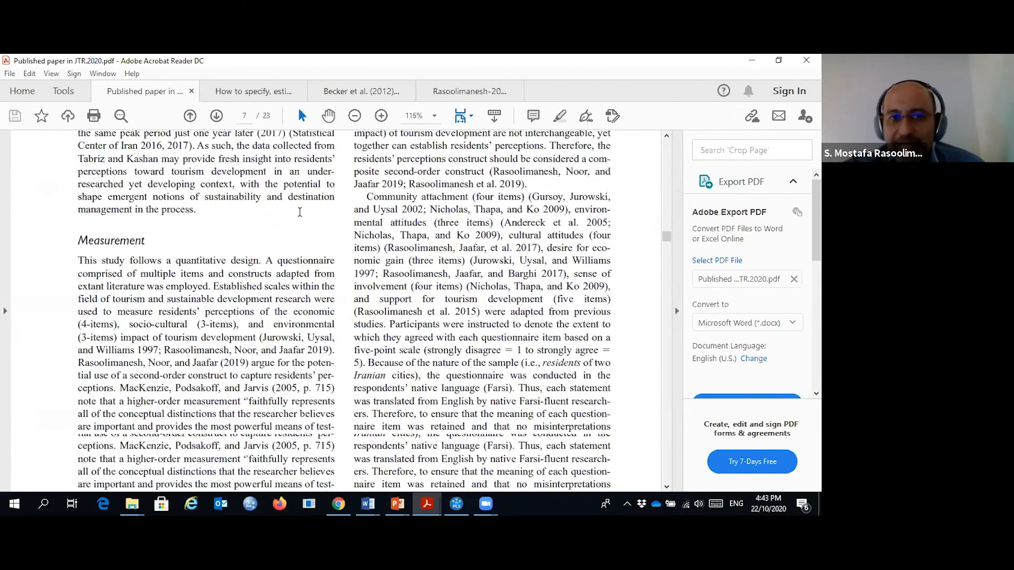
scroll(346, 224, "down", 6)
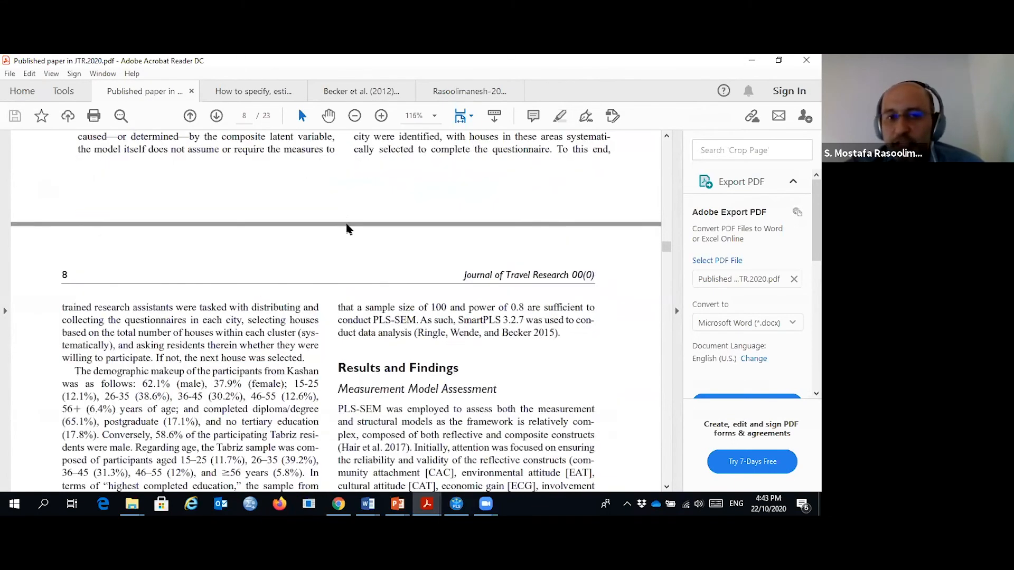
scroll(141, 202, "down", 10)
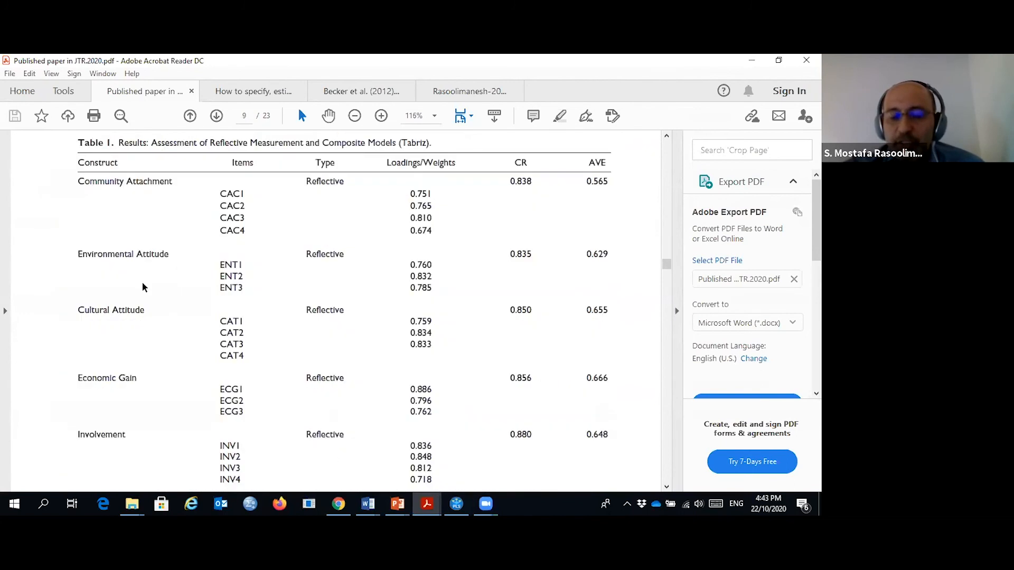
scroll(124, 235, "down", 5)
scroll(126, 232, "down", 5)
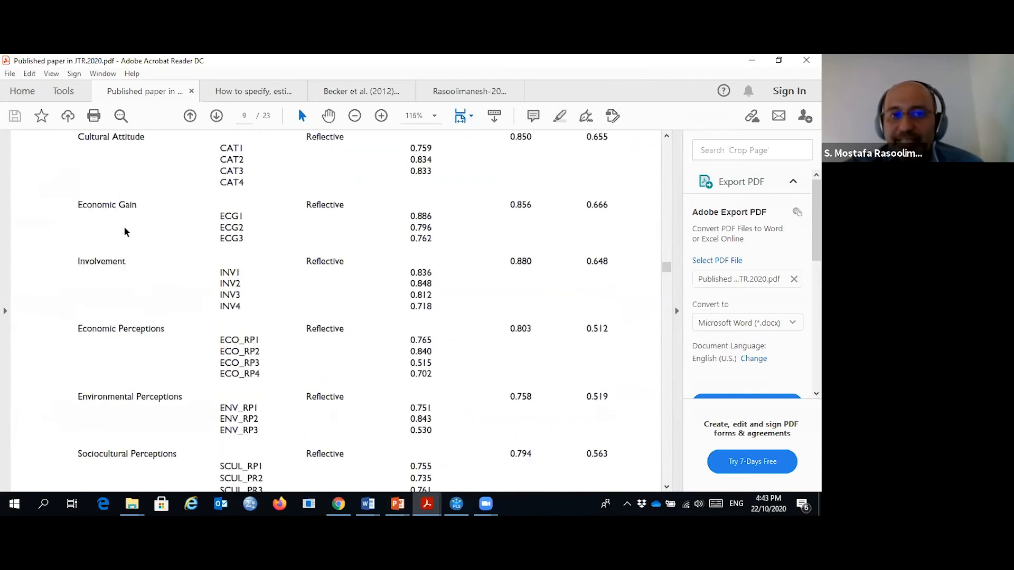
scroll(127, 232, "down", 2)
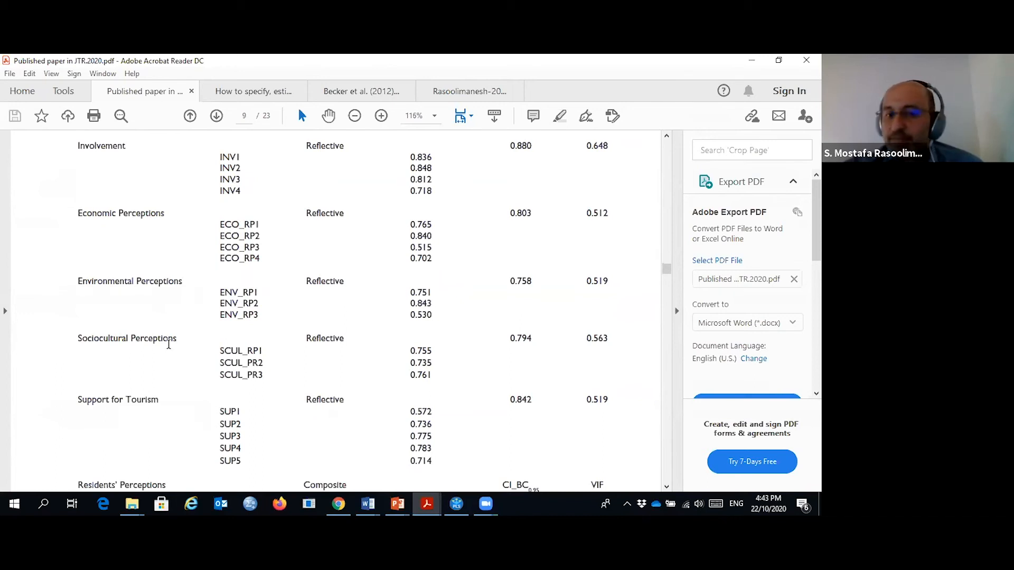
scroll(106, 396, "up", 5)
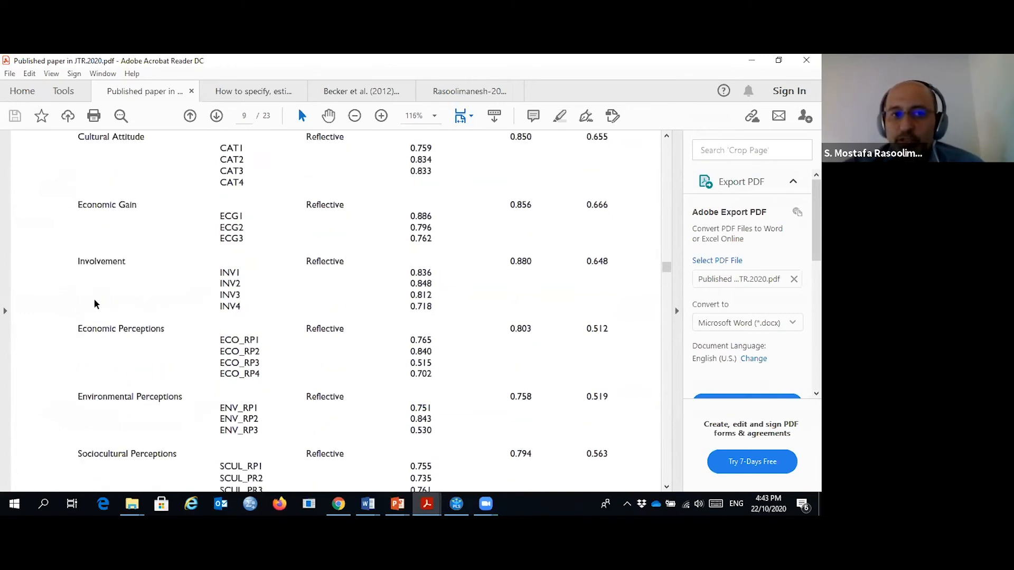
scroll(115, 330, "up", 2)
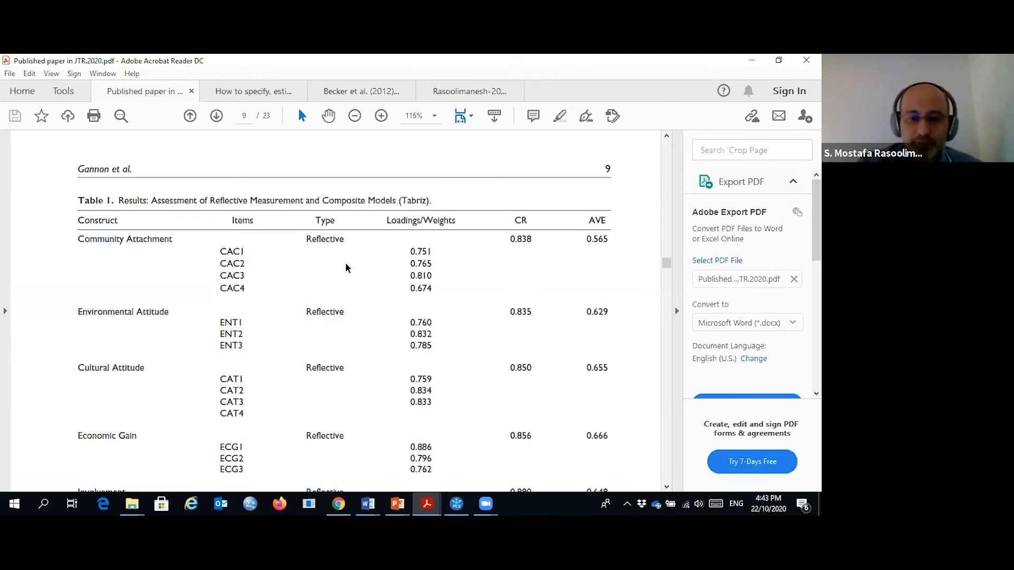
Step: Switch to SmartPLS, check the three PP dimensions in the path model, and open the Latent Variable scores in the PLS Algorithm report
left_click(457, 504)
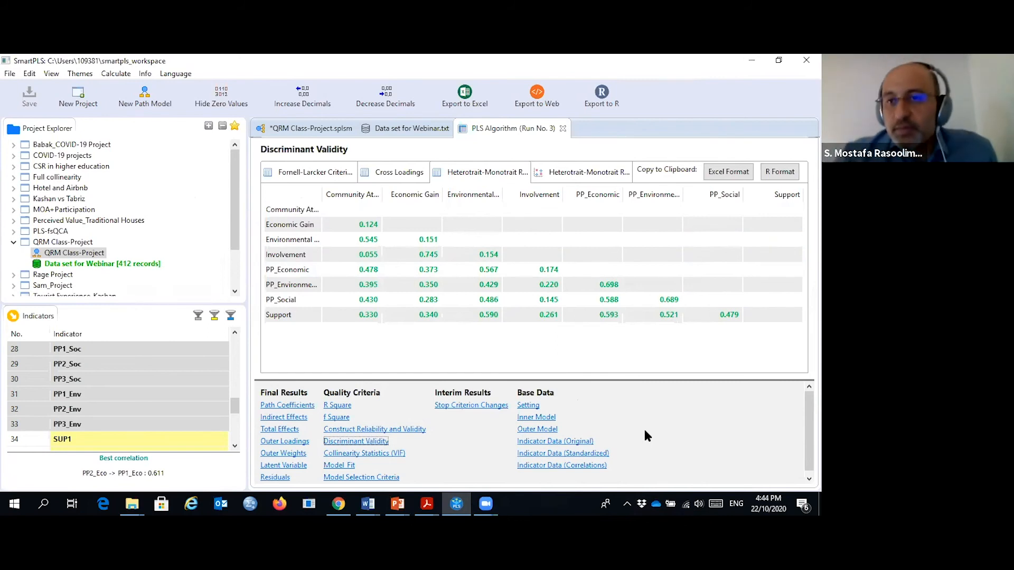
left_click(309, 128)
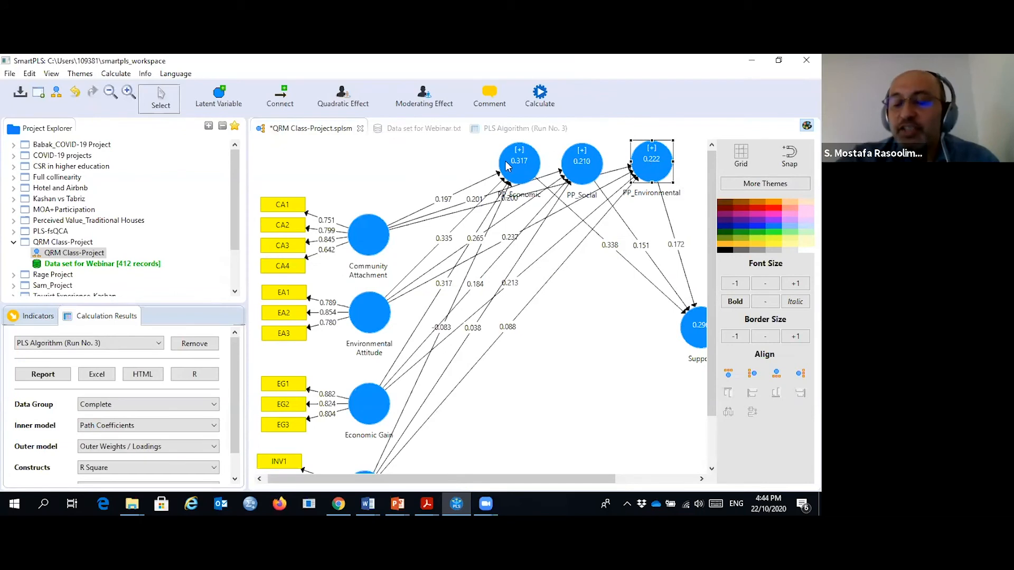
mouse_move(506, 162)
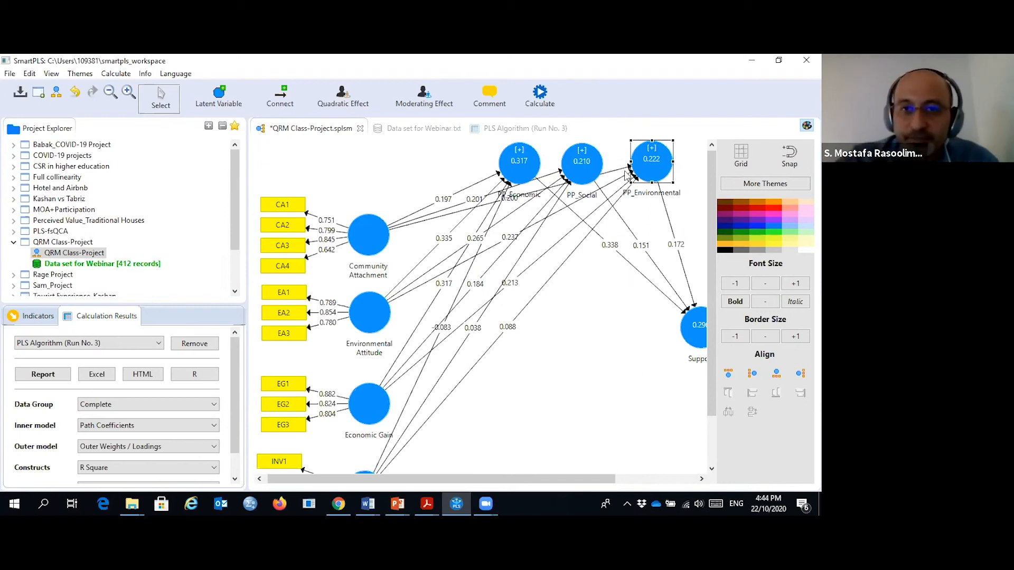
left_click(511, 130)
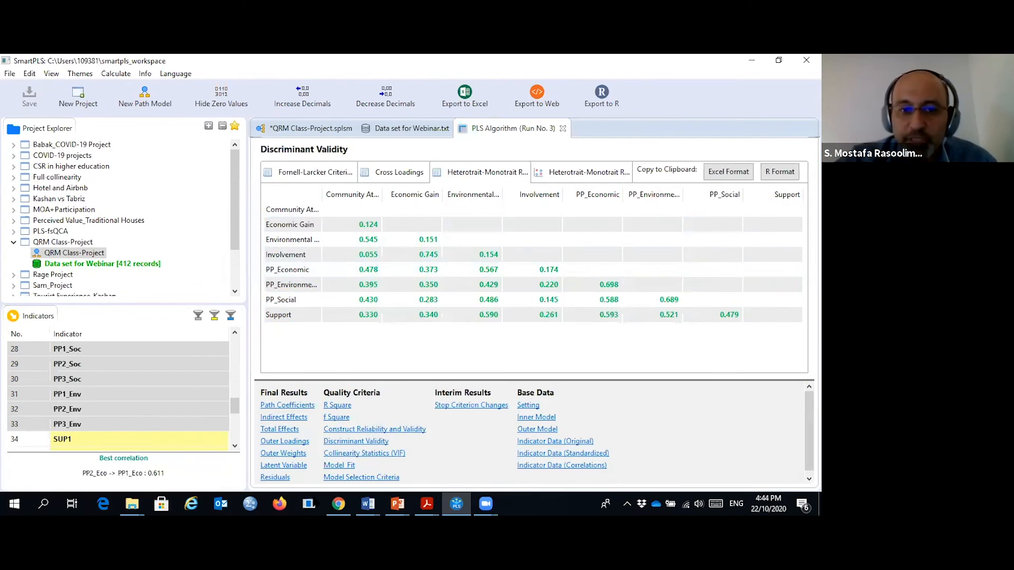
scroll(353, 459, "down", 1)
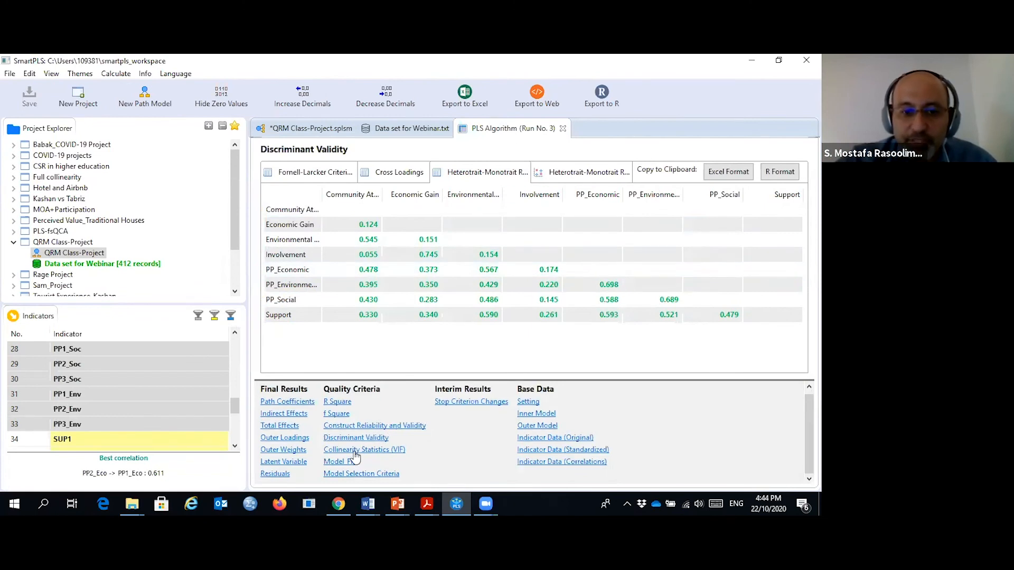
left_click(289, 463)
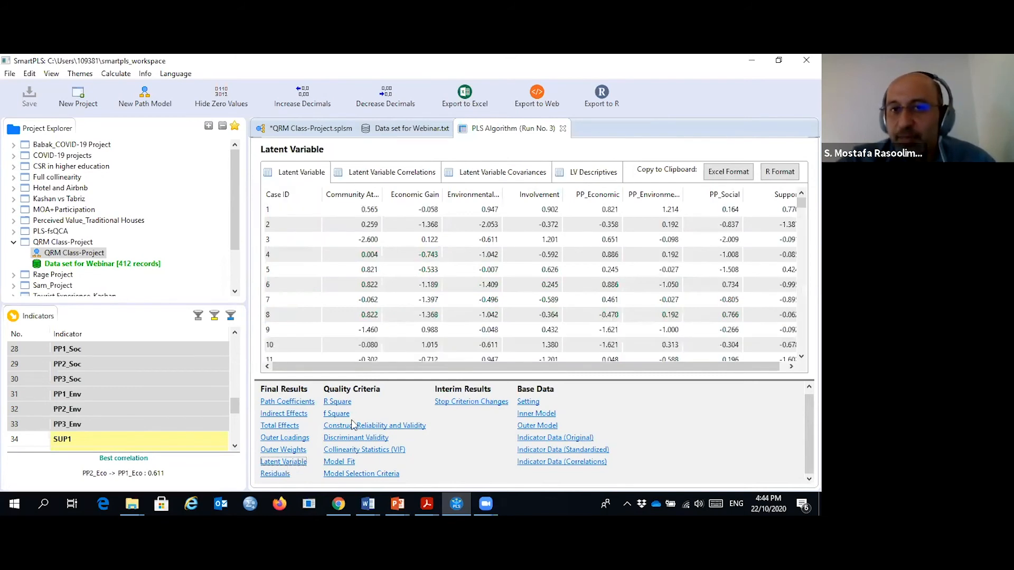
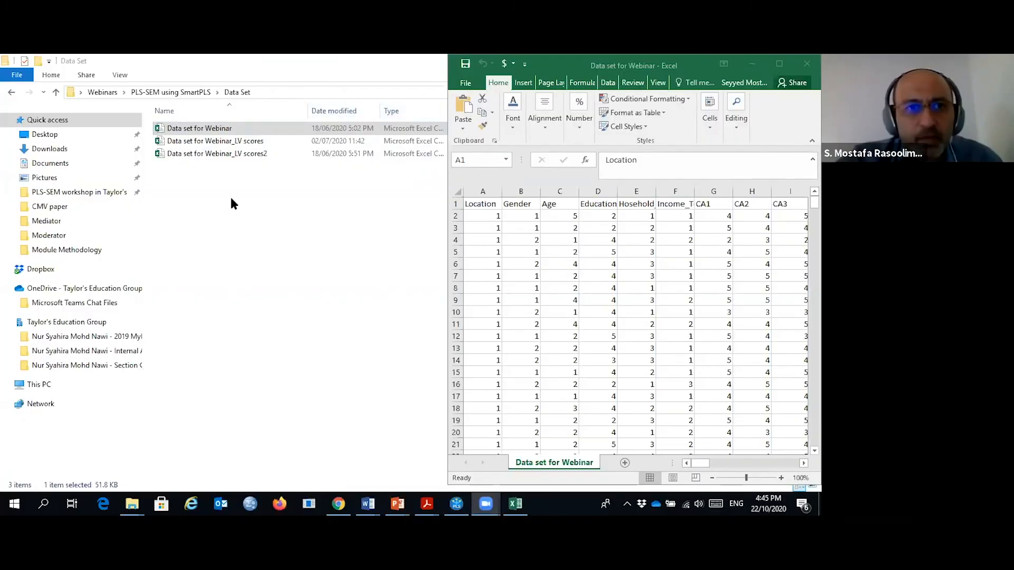
Step: Maximize the Data set for Webinar workbook in Excel, and return to the latent variable scores in SmartPLS
left_click_drag(249, 216, 206, 260)
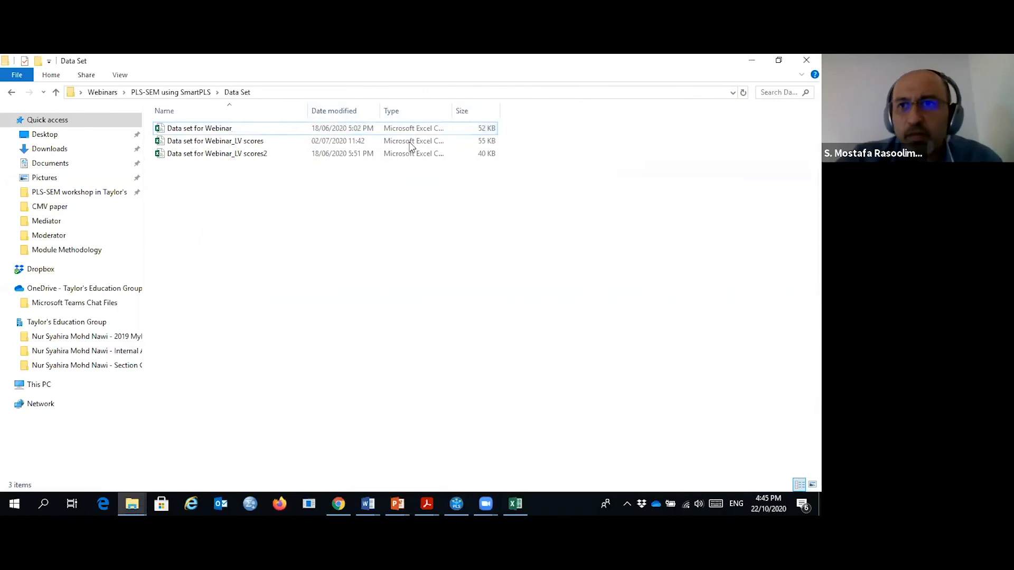
left_click(750, 64)
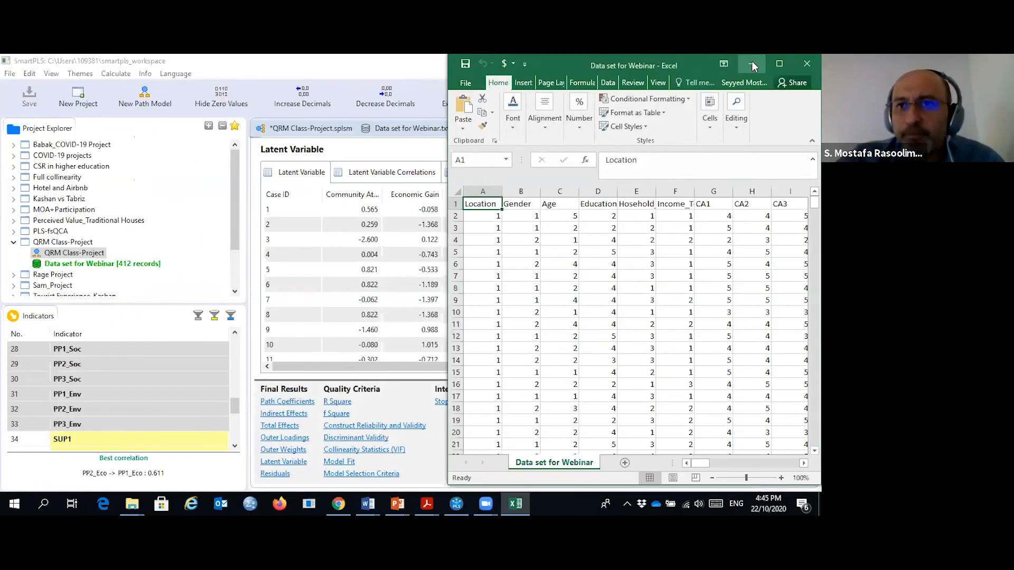
left_click(778, 64)
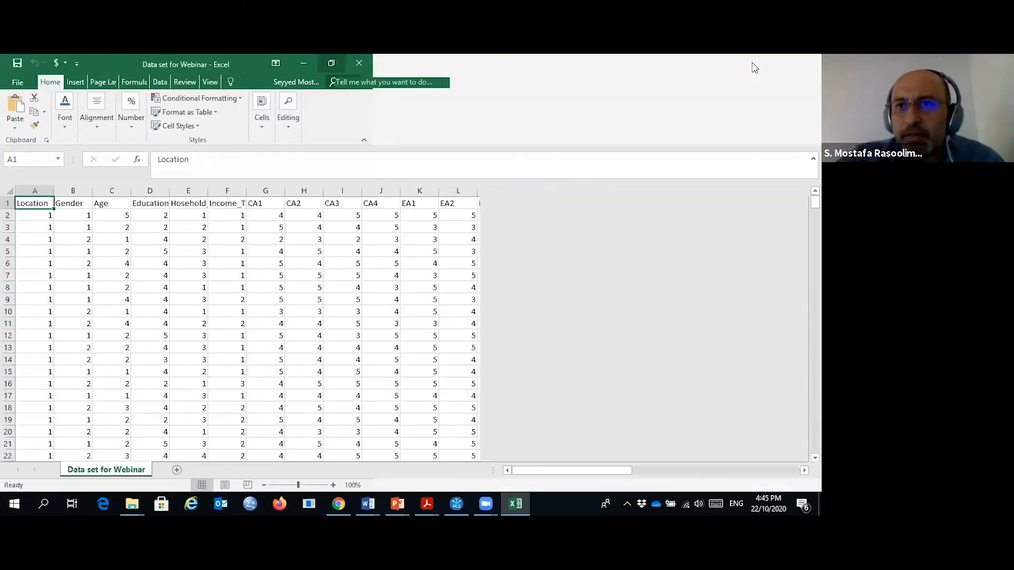
left_click(752, 63)
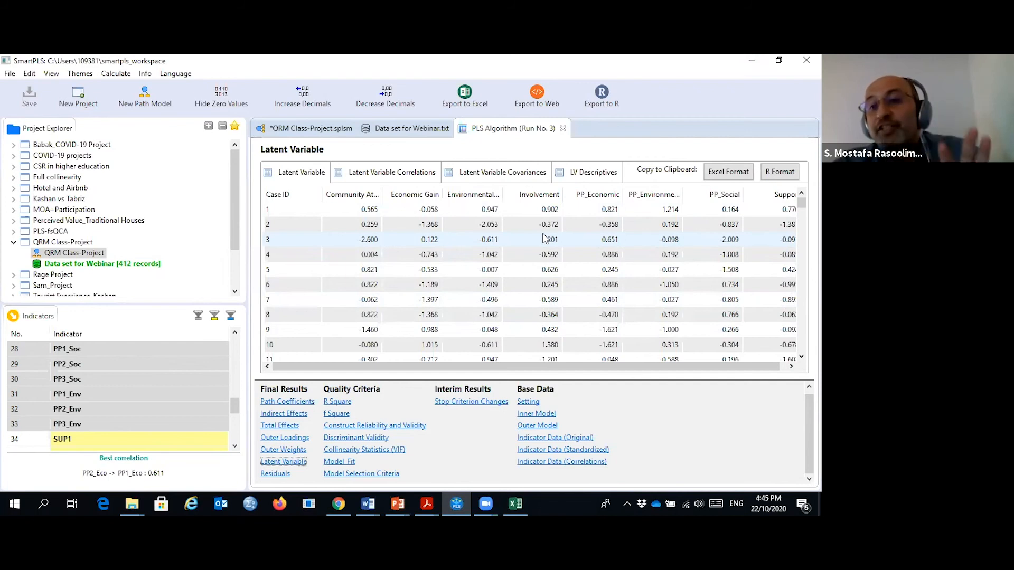
Step: Look at the path model again, and copy the Latent Variable scores to the clipboard in Excel format
left_click(315, 128)
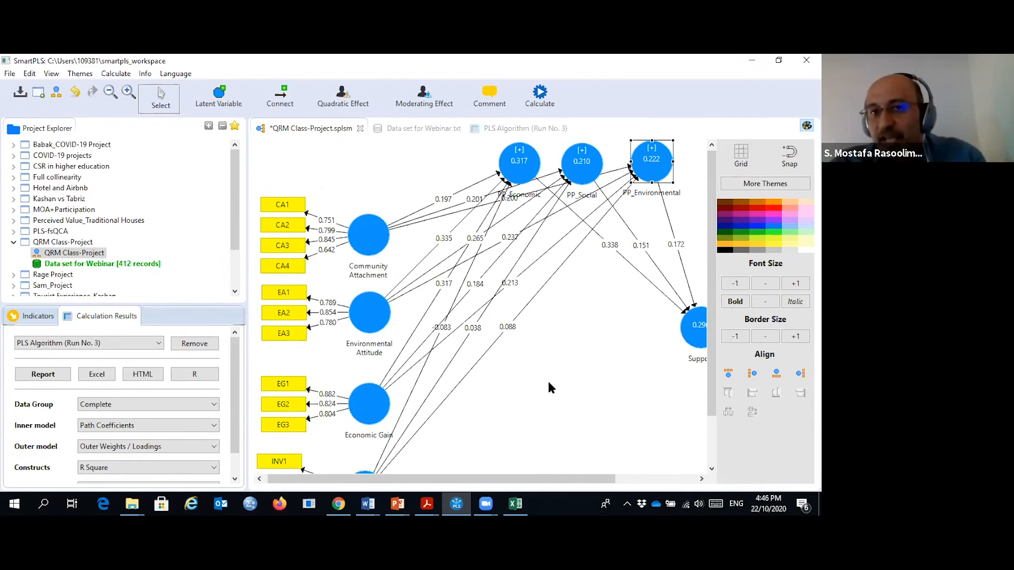
left_click(502, 130)
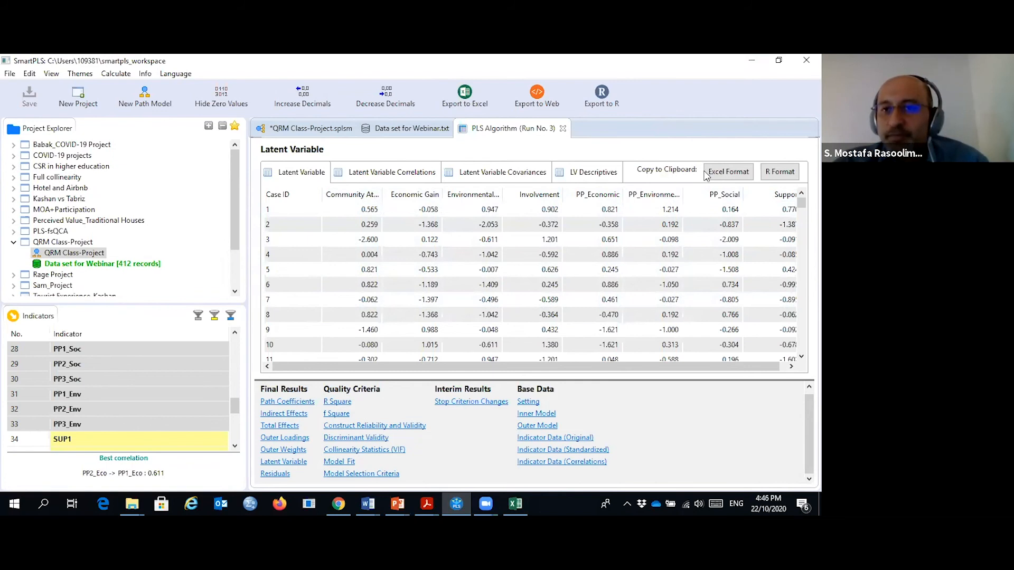
left_click(732, 178)
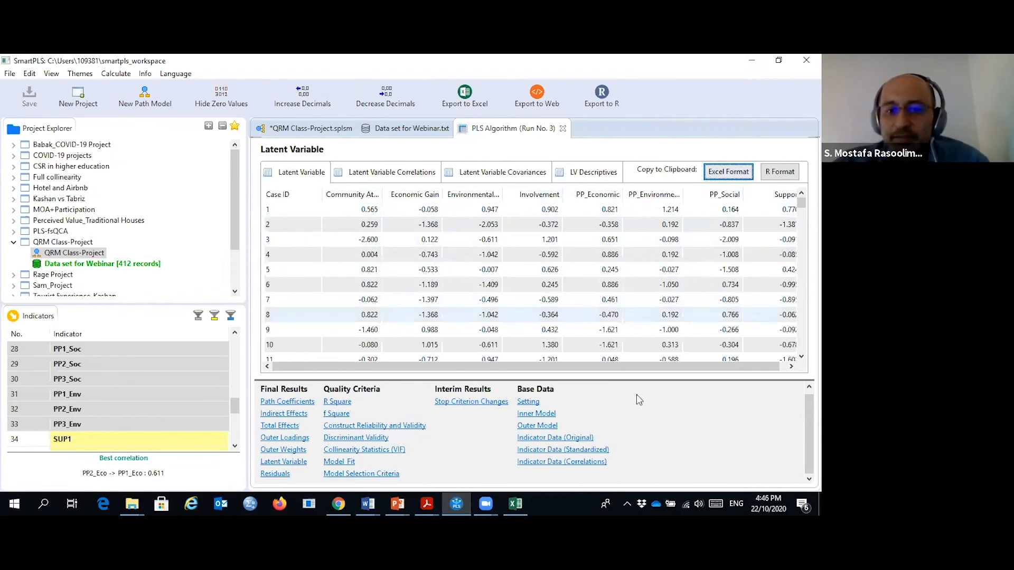
Step: Switch to the Data set for Webinar workbook in Excel, and paste the copied latent variable scores at cell AW1 beside the existing data
left_click(515, 504)
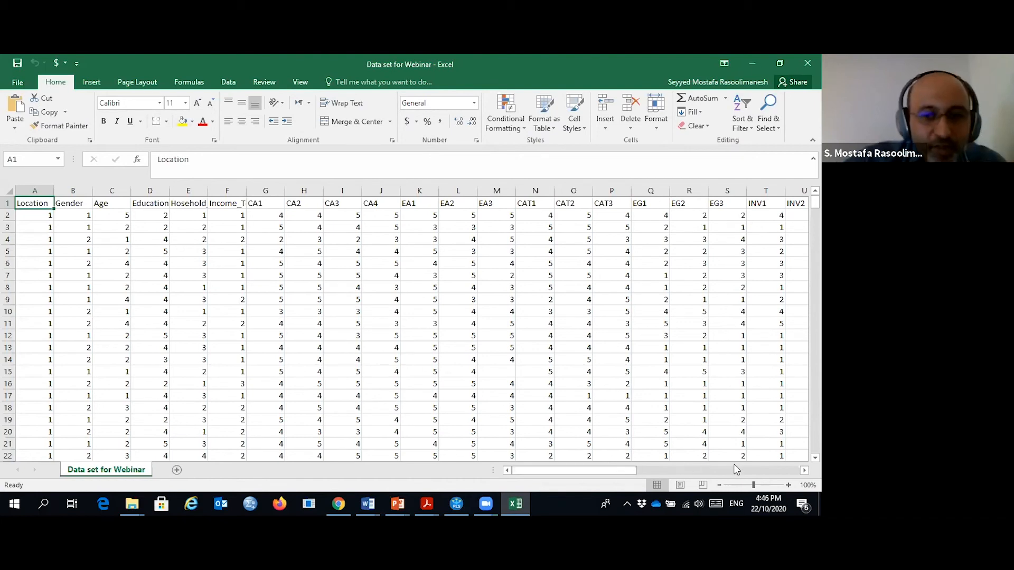
left_click(749, 467)
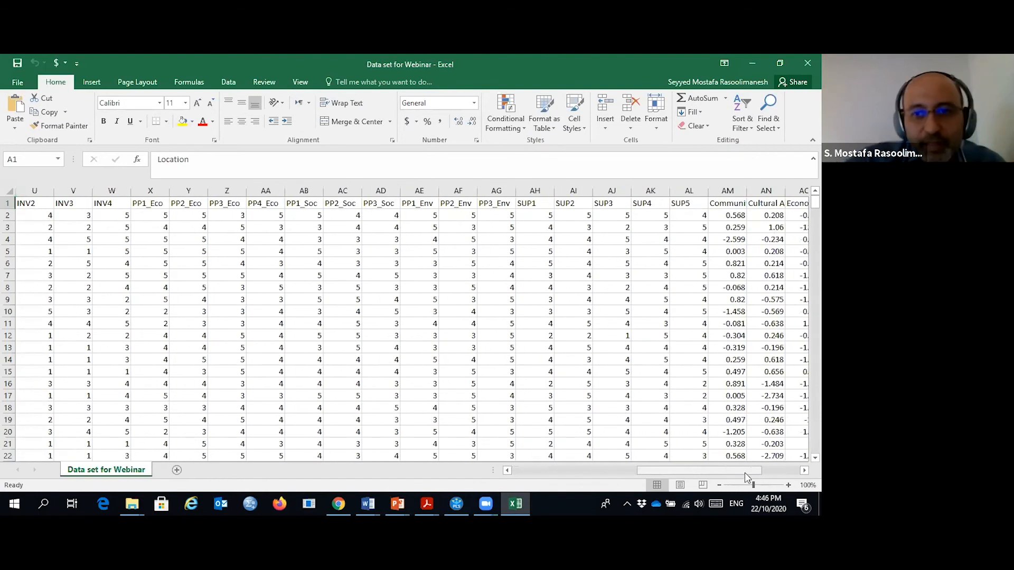
left_click(771, 468)
left_click(771, 467)
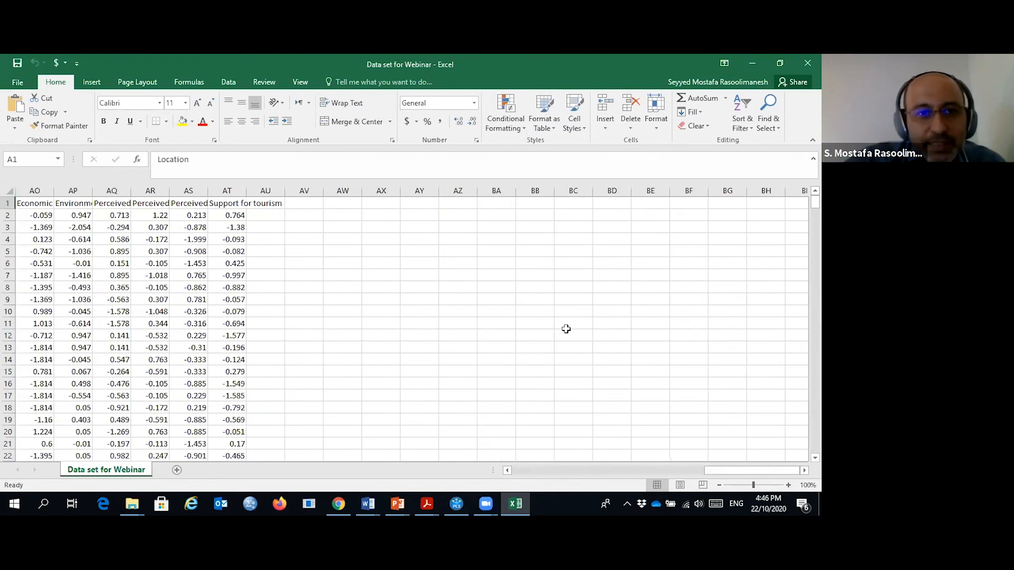
left_click(340, 201)
right_click(340, 202)
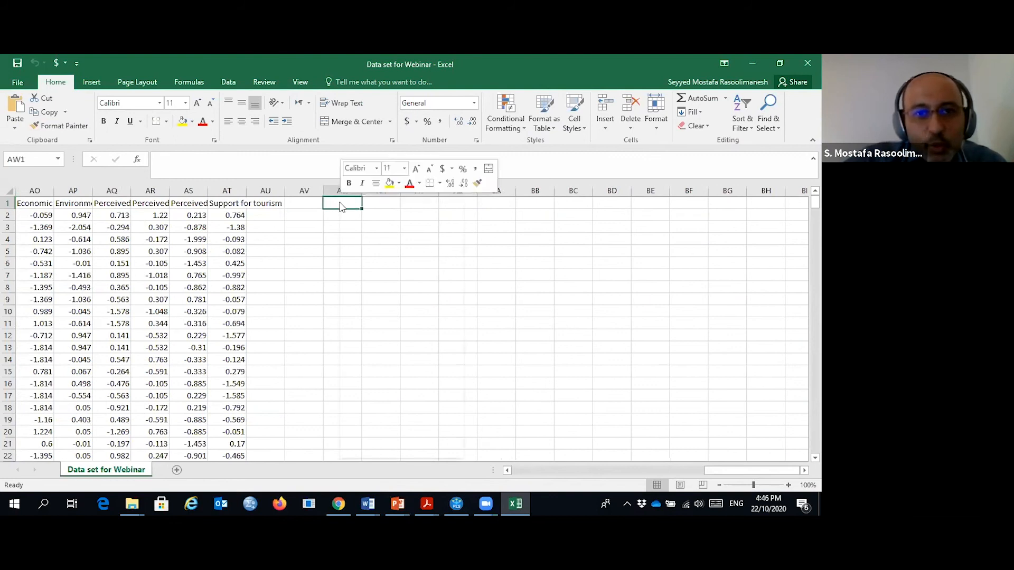
left_click(365, 255)
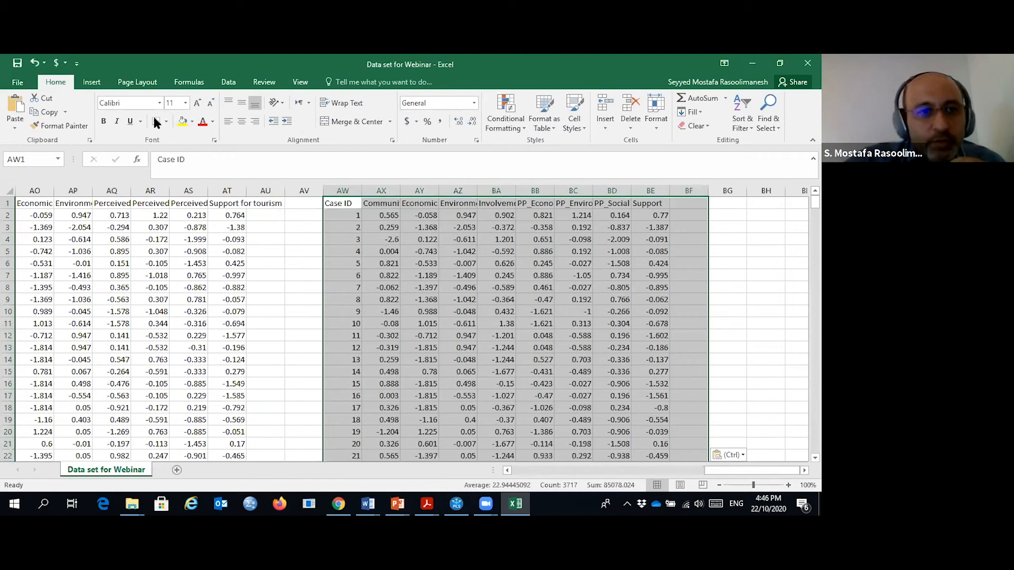
Step: Delete columns AM to AW, covering the old latent variable scores, the empty columns and the pasted Case ID
left_click(508, 470)
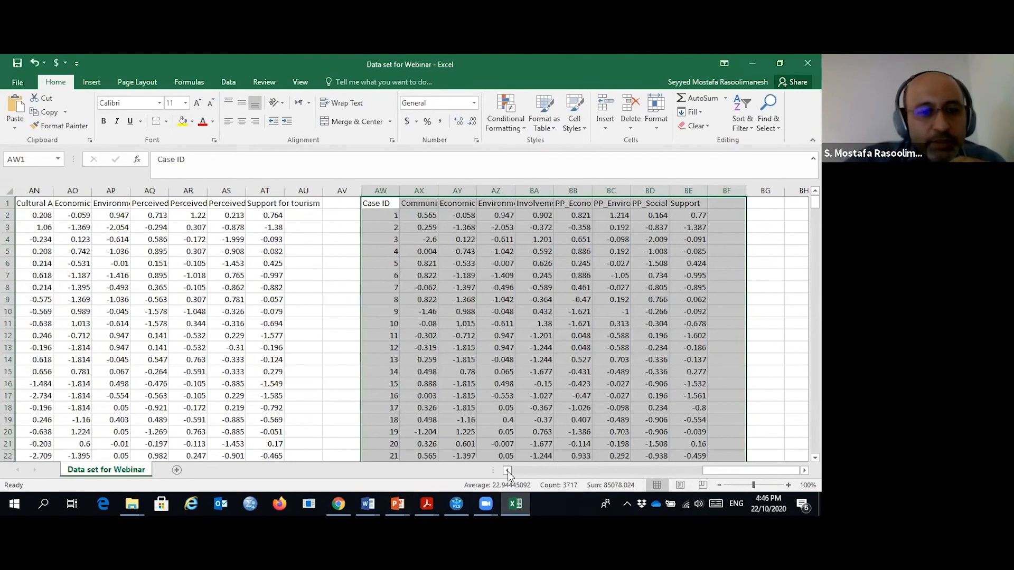
left_click(508, 470)
left_click(508, 470)
left_click(508, 470)
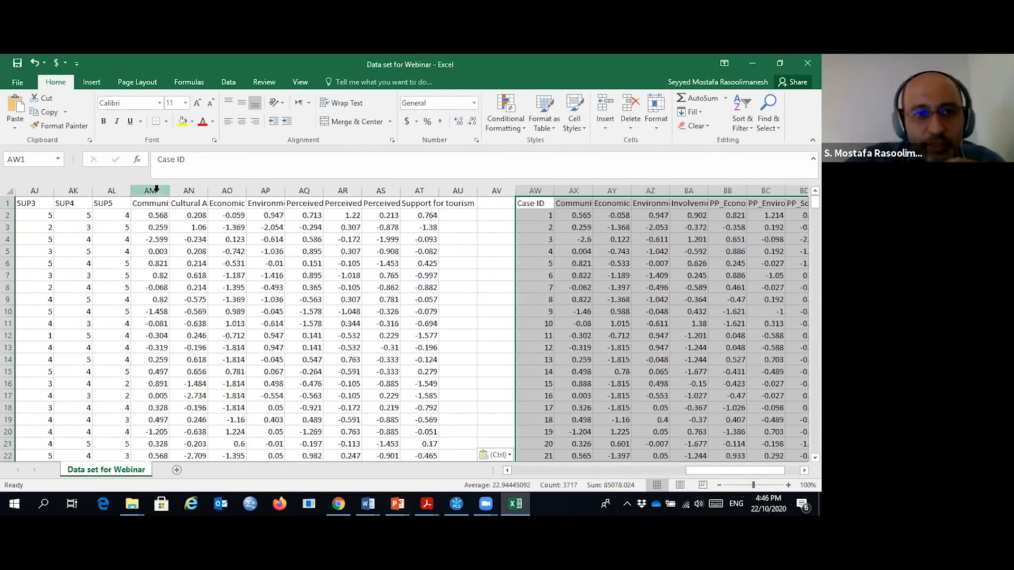
left_click_drag(151, 190, 188, 191)
left_click_drag(388, 197, 530, 191)
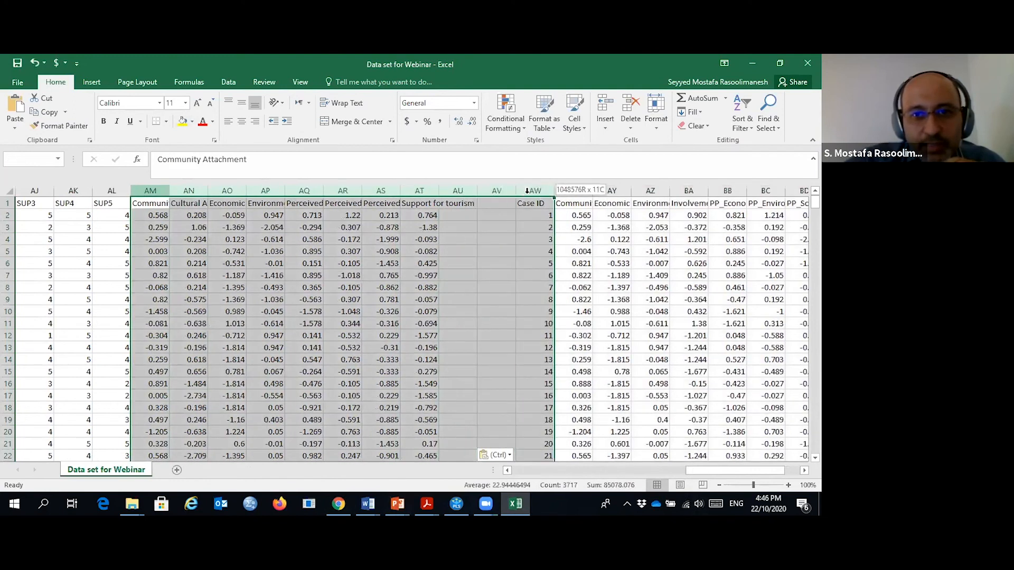
right_click(485, 230)
left_click(521, 325)
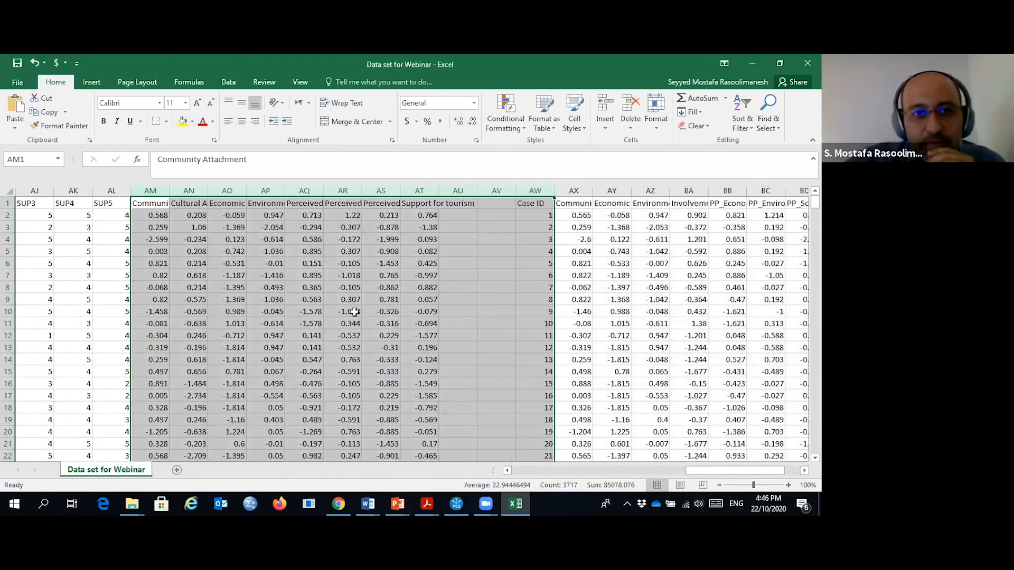
left_click(499, 276)
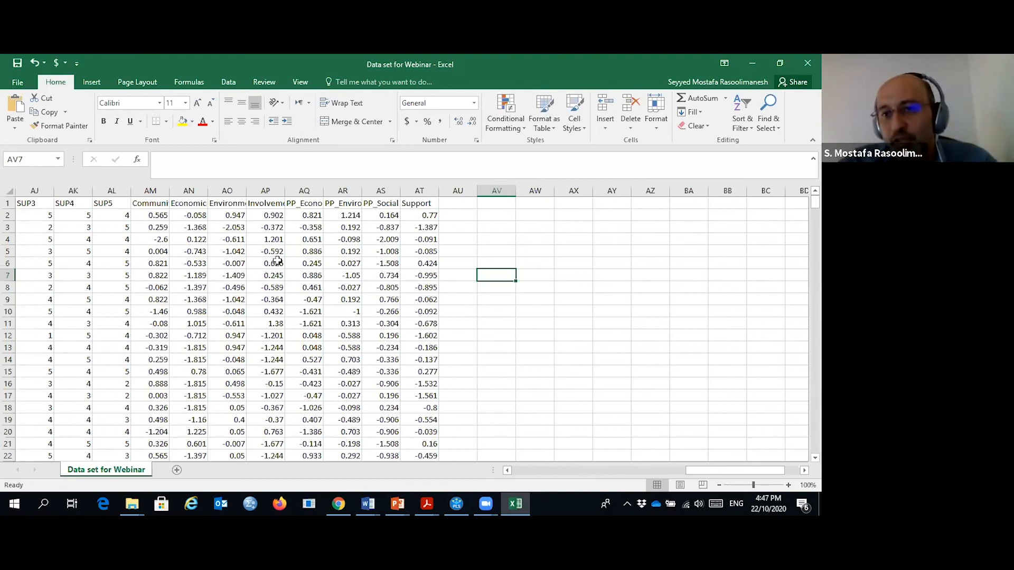
Step: Delete the Community Attachment, Economic Gain, Environmental, Involvement and Support score columns, keeping only the three PP dimensions
left_click_drag(155, 190, 263, 189)
right_click(217, 206)
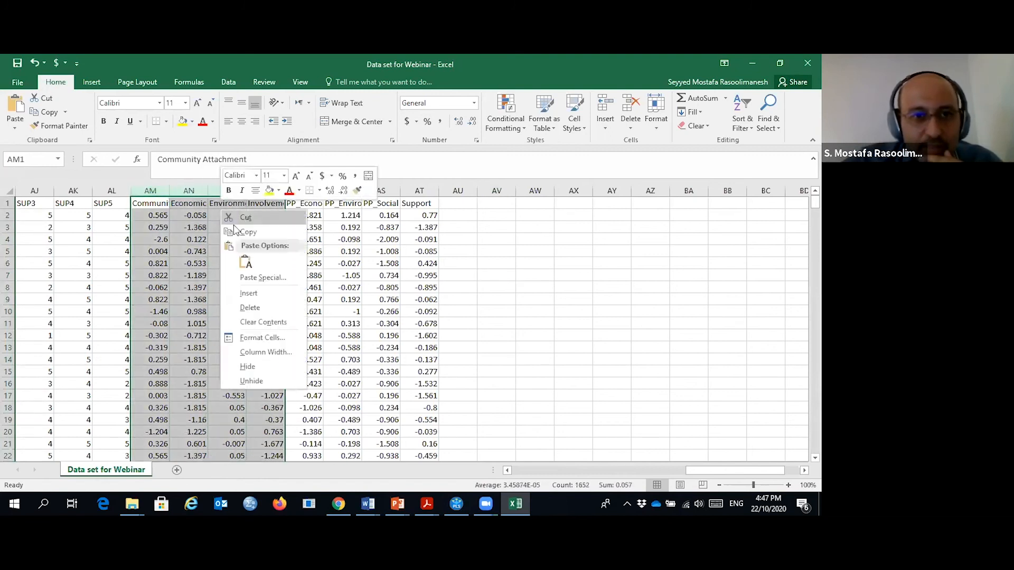
left_click(238, 302)
left_click(266, 190)
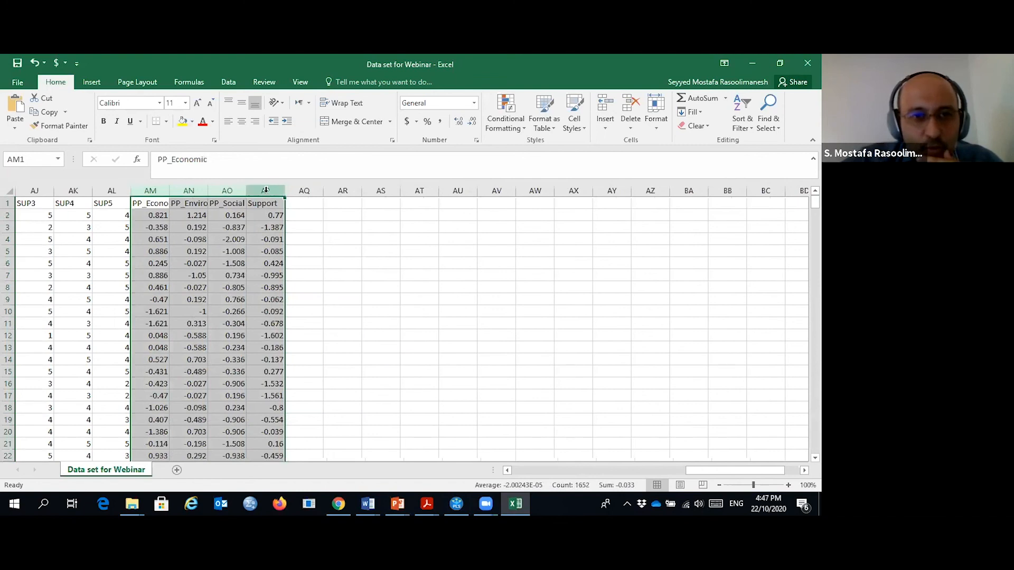
right_click(266, 190)
left_click(295, 289)
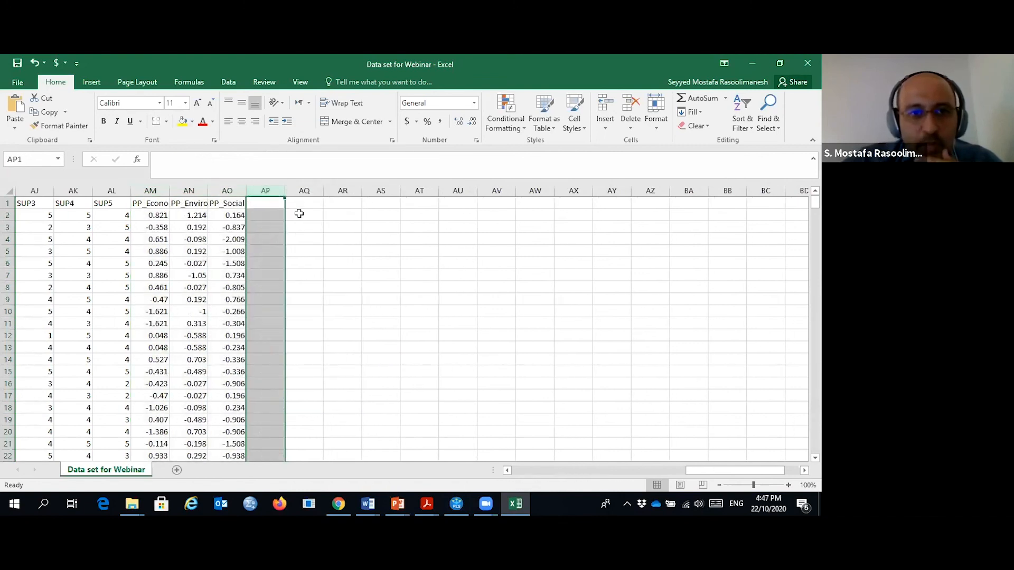
Step: Widen columns AM to AO so that the PP_Economic, PP_Environmental and PP_Social headers fit
left_click_drag(245, 190, 300, 191)
left_click_drag(208, 191, 247, 190)
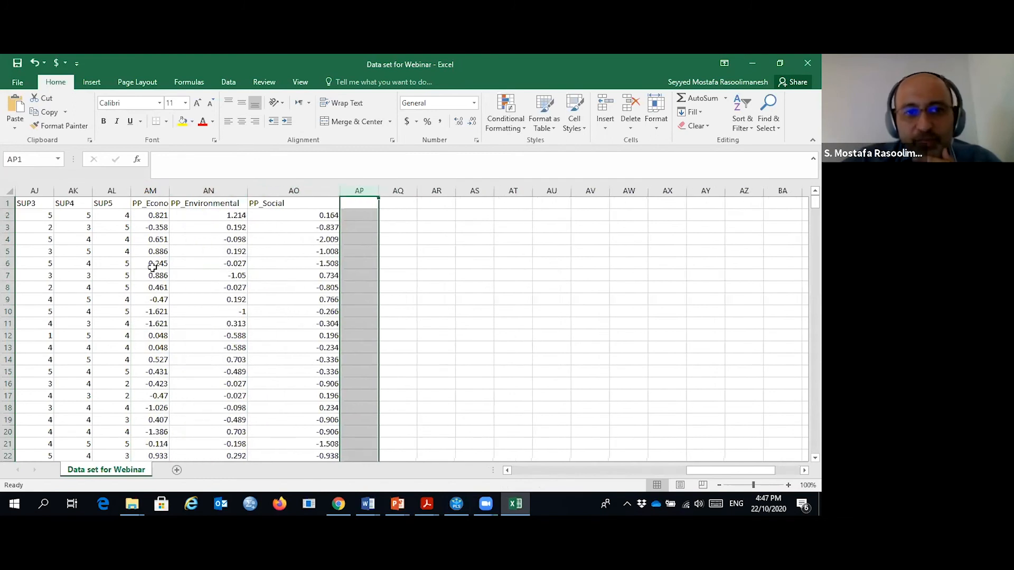
left_click_drag(169, 191, 217, 190)
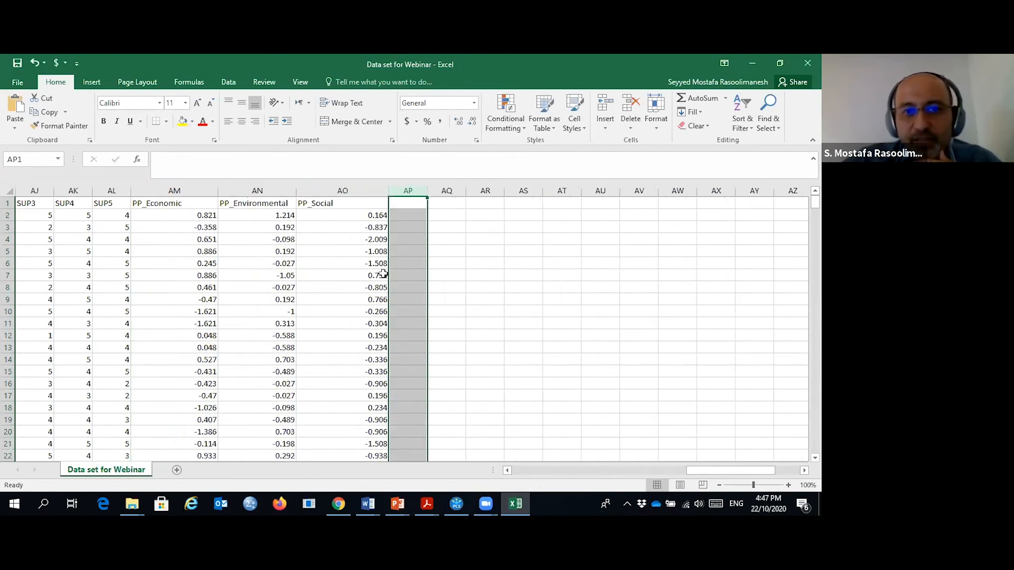
left_click(527, 262)
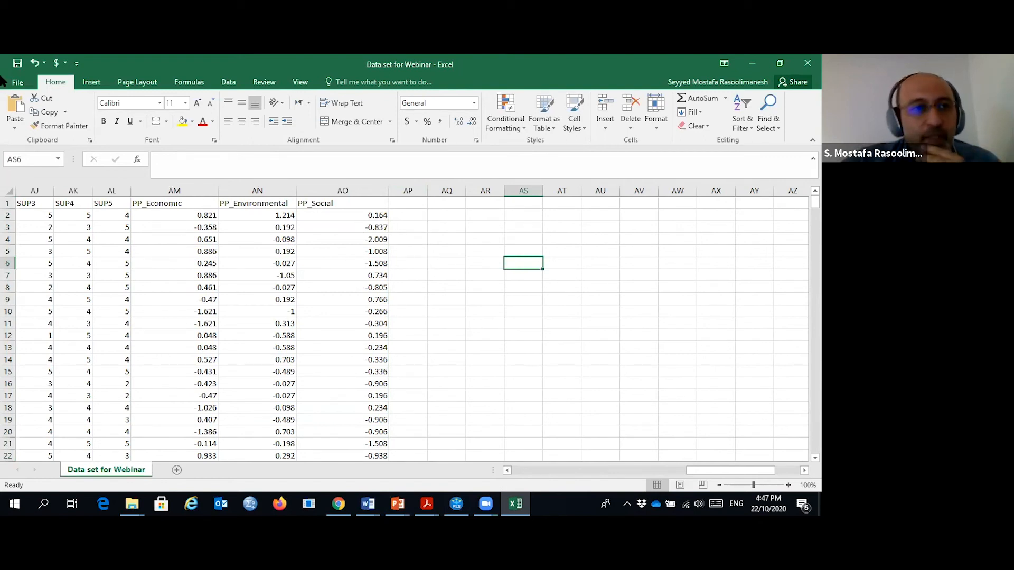
Step: Save the workbook as the CSV file Data set for Webinar_LV scores2 in the Data Set folder, replacing the existing file
left_click(18, 83)
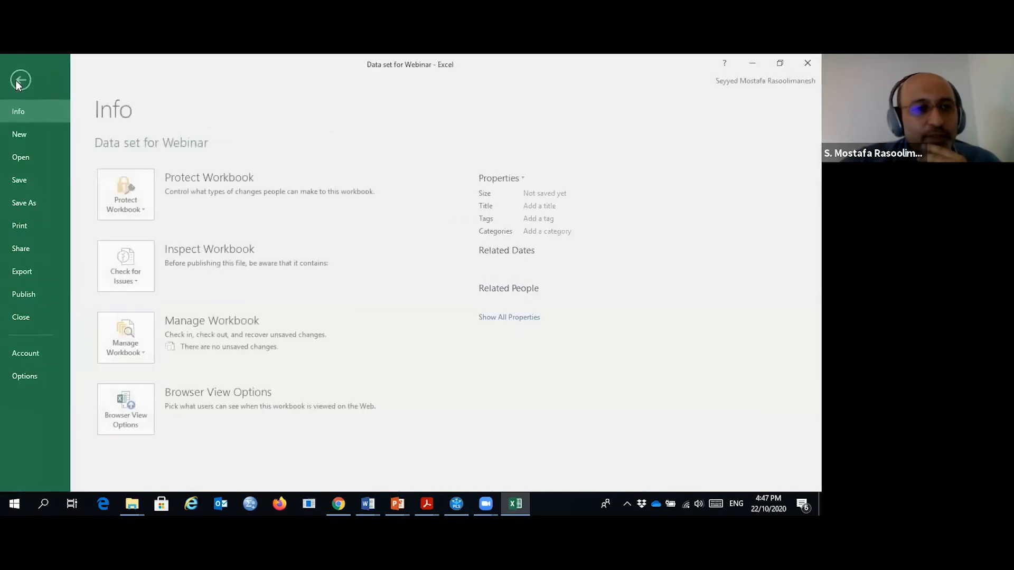
left_click(28, 200)
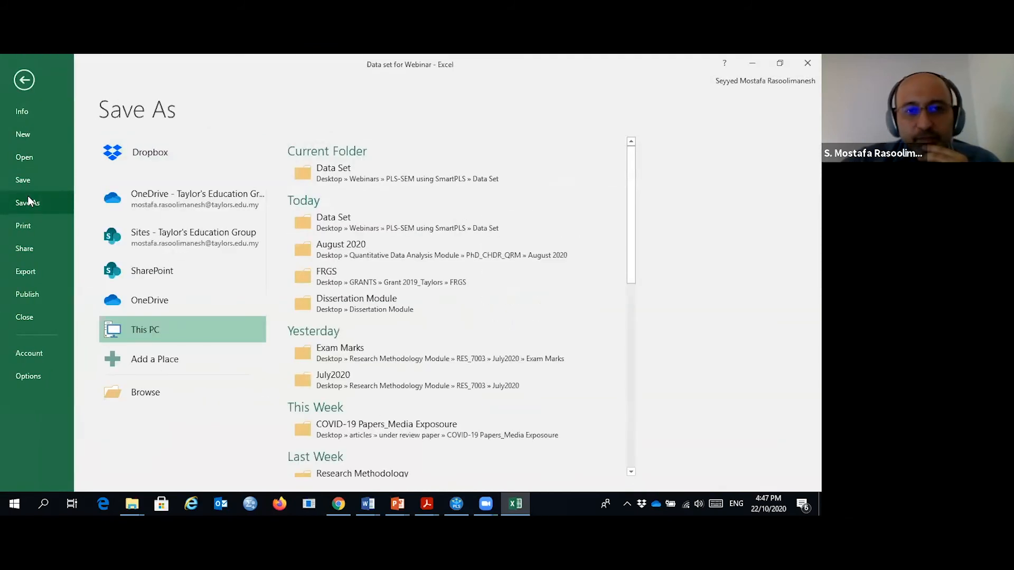
left_click(347, 182)
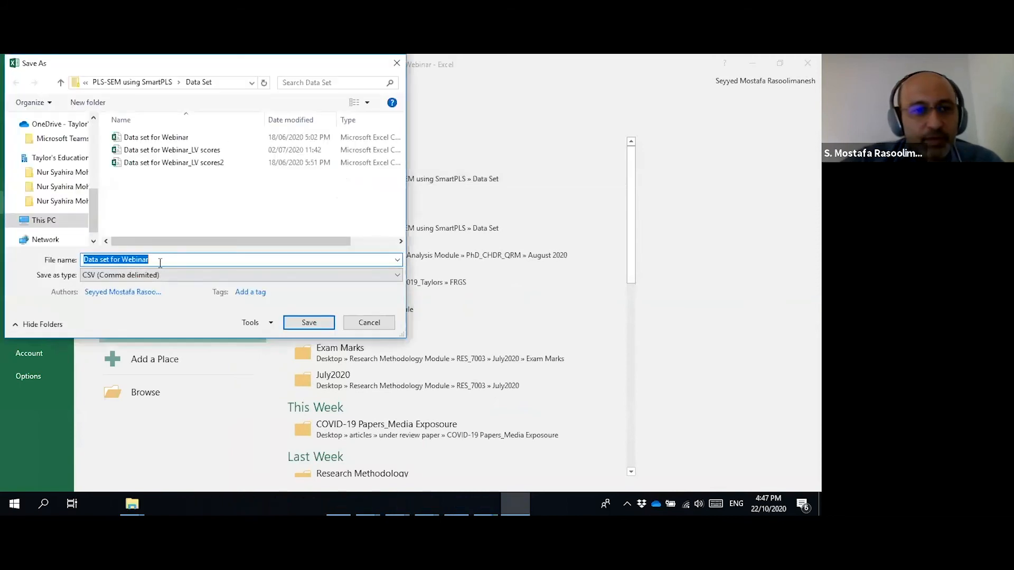
left_click(157, 259)
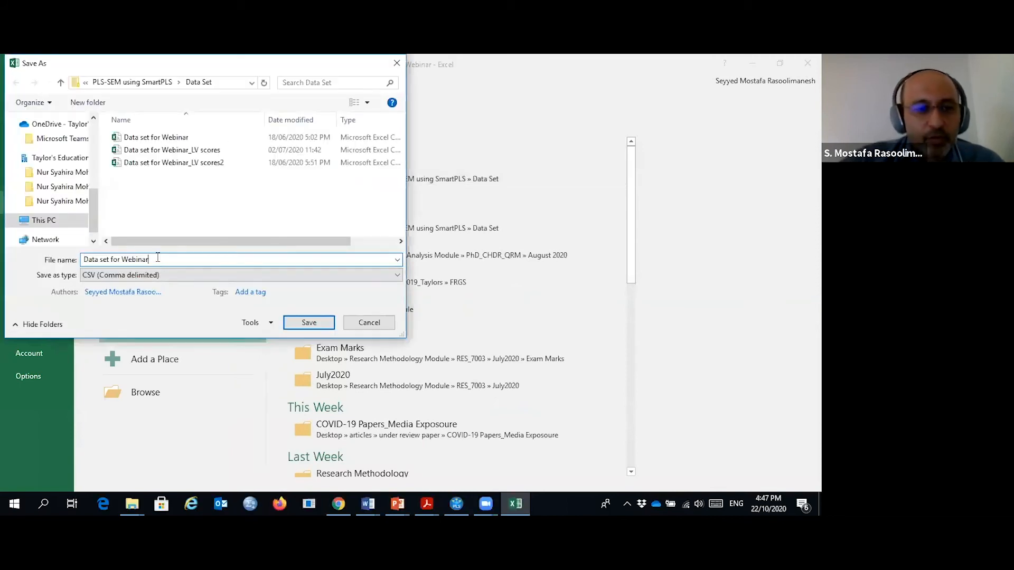
type("_LV scor")
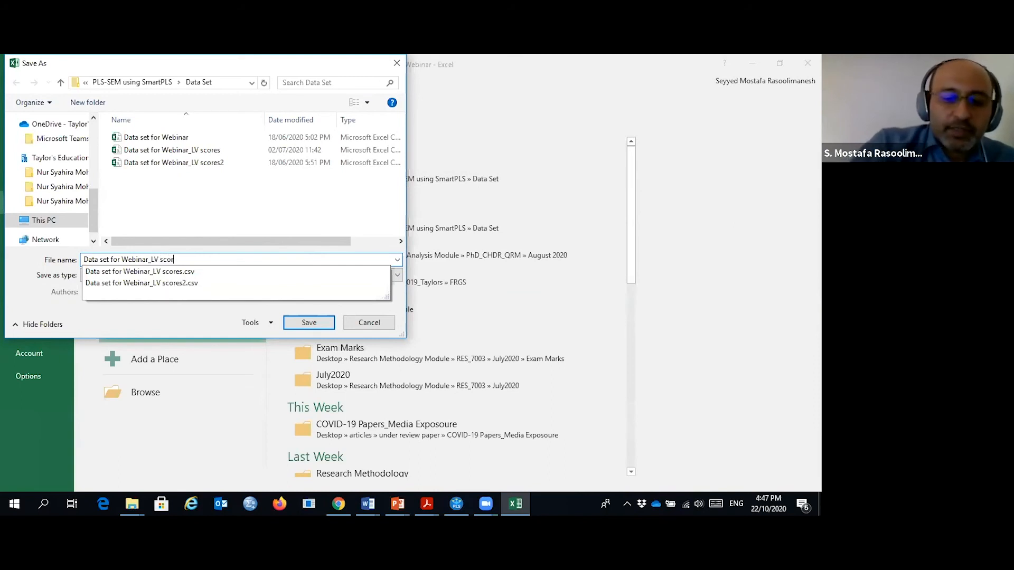
type("es2")
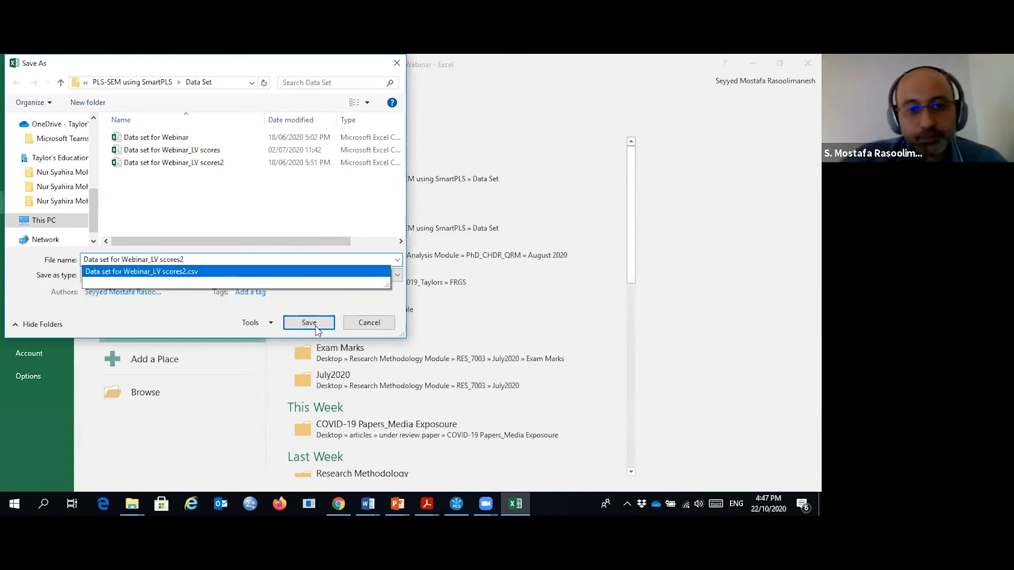
left_click(310, 321)
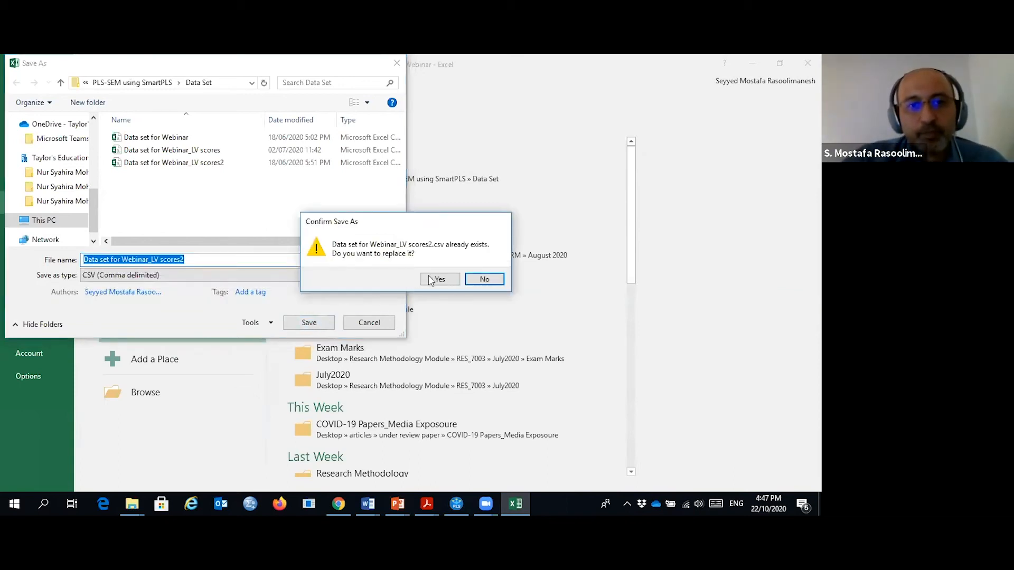
left_click(438, 279)
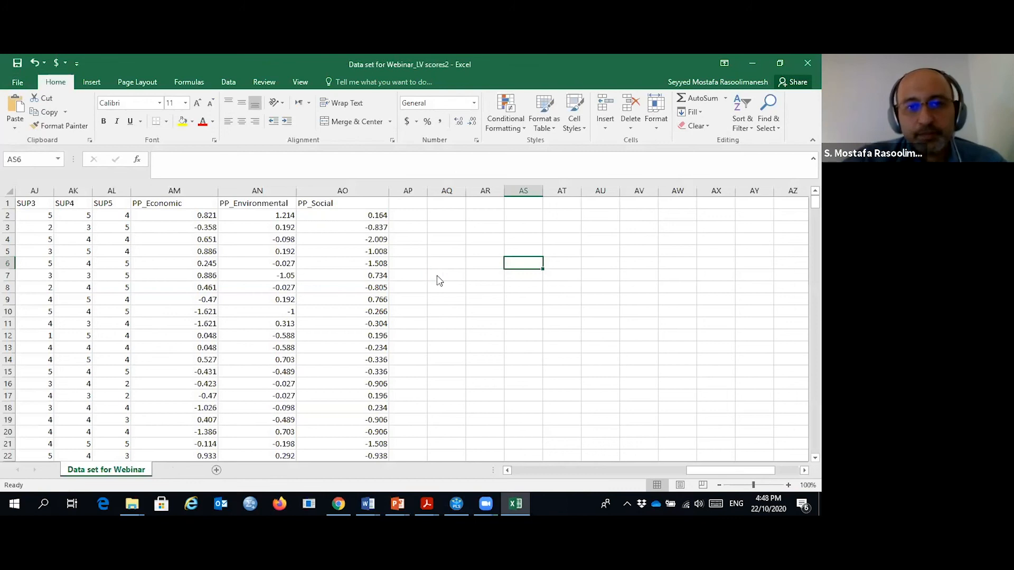
left_click(353, 317)
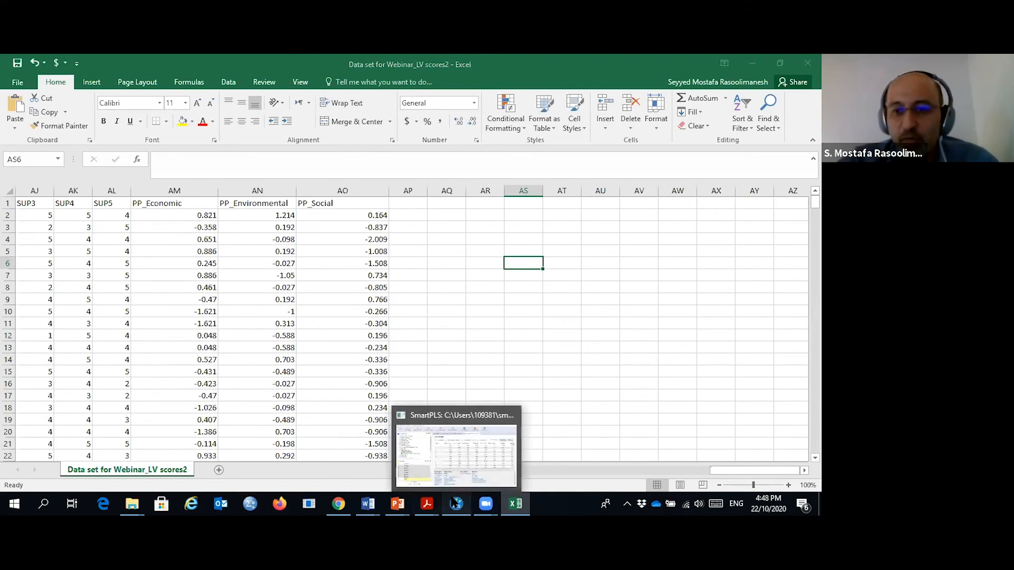
Step: Switch to SmartPLS, and import the data file Data set for Webinar_LV scores2 into the QRM Class-Project under the same name
left_click(455, 504)
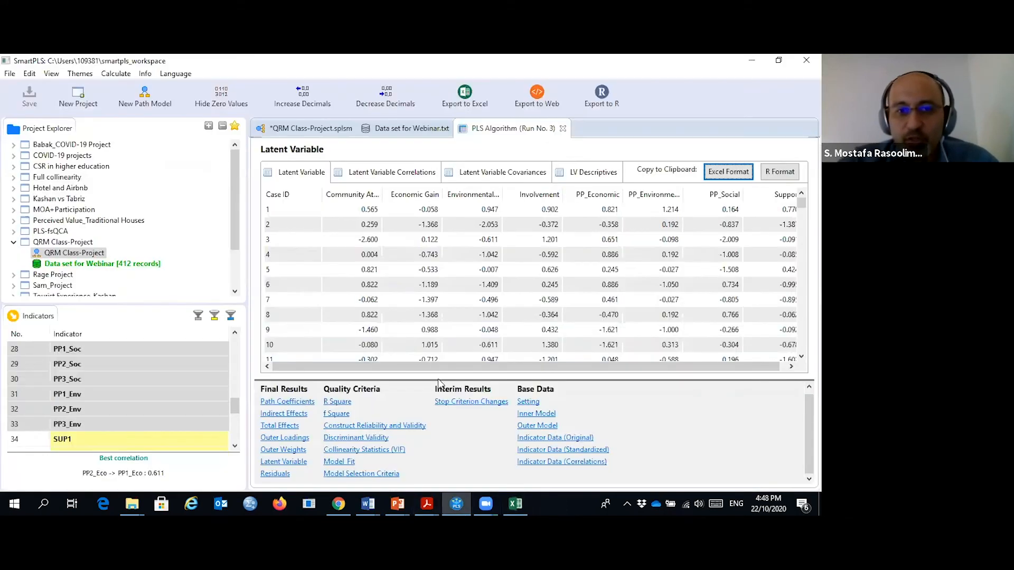
left_click(293, 130)
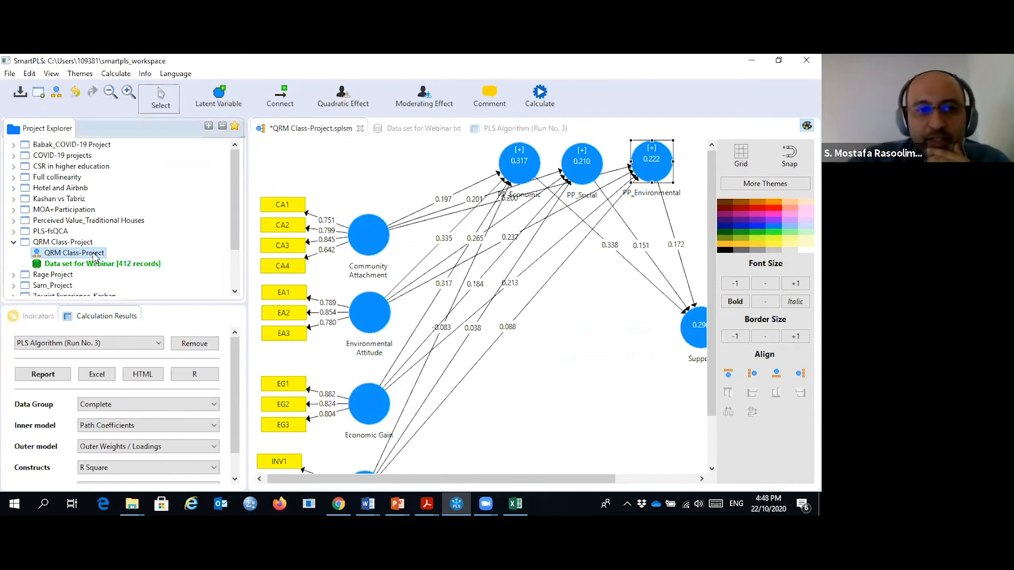
right_click(93, 254)
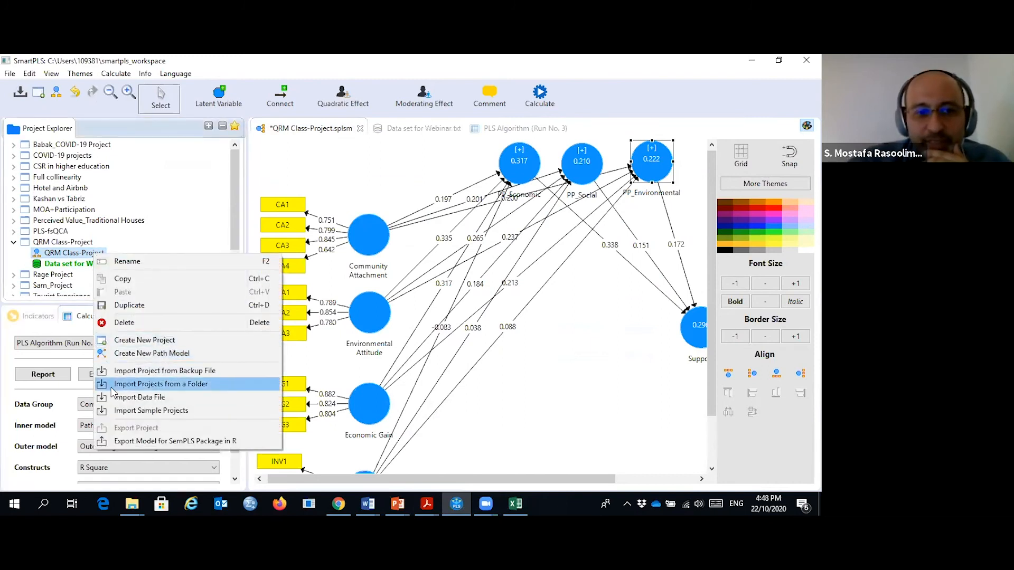
left_click(137, 402)
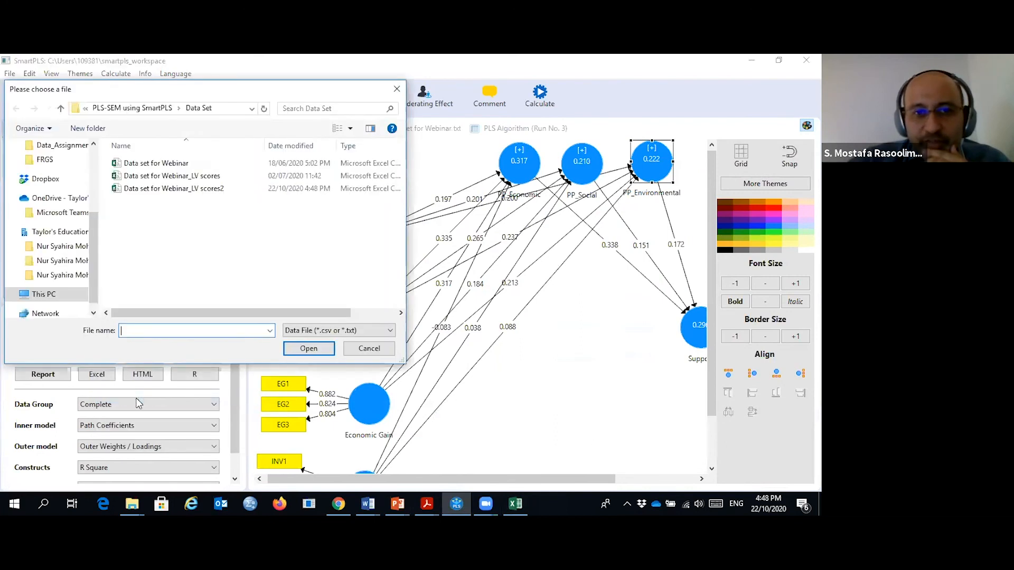
left_click(174, 189)
left_click(309, 349)
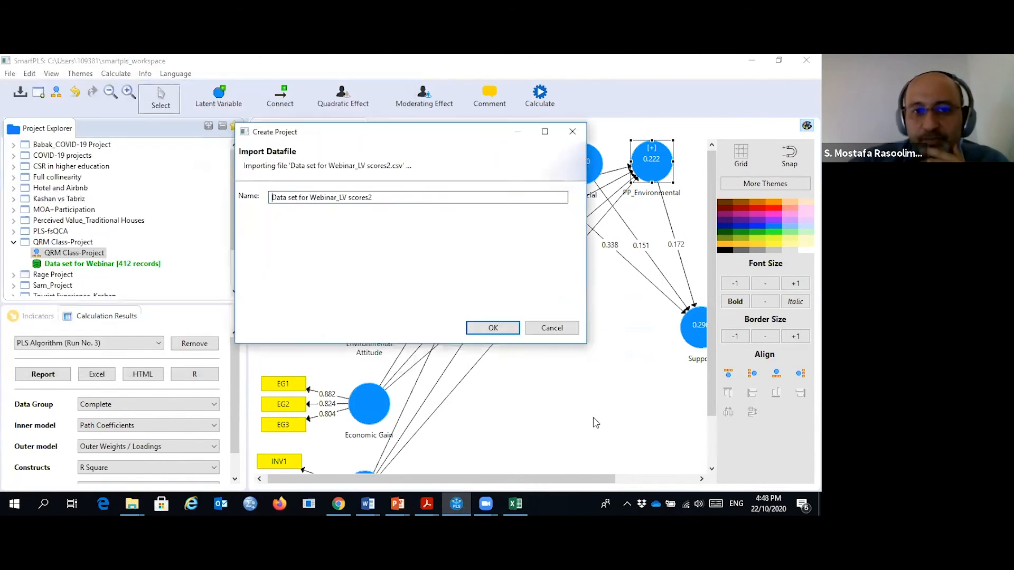
left_click(510, 328)
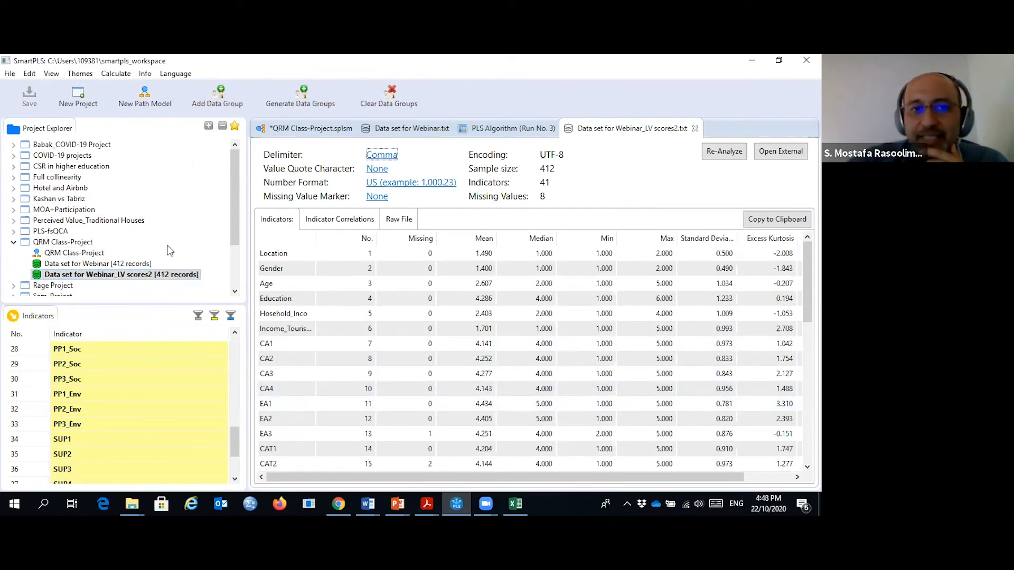
Step: Check the end of the imported data set's indicator list for the PP_Economic, PP_Environmental and PP_Social scores
scroll(138, 422, "down", 2)
left_click(140, 422, "shift")
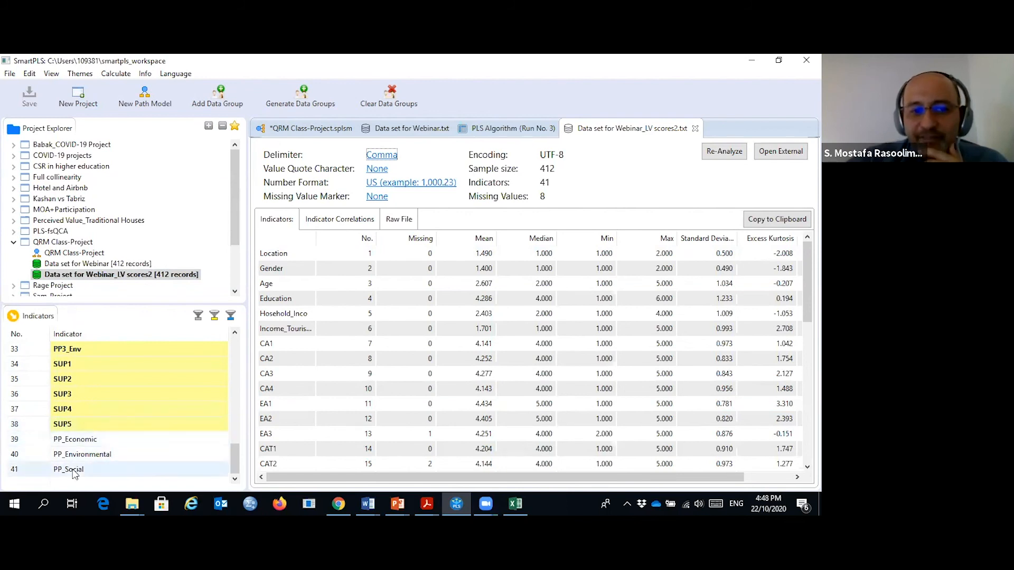
left_click(74, 425, "ctrl")
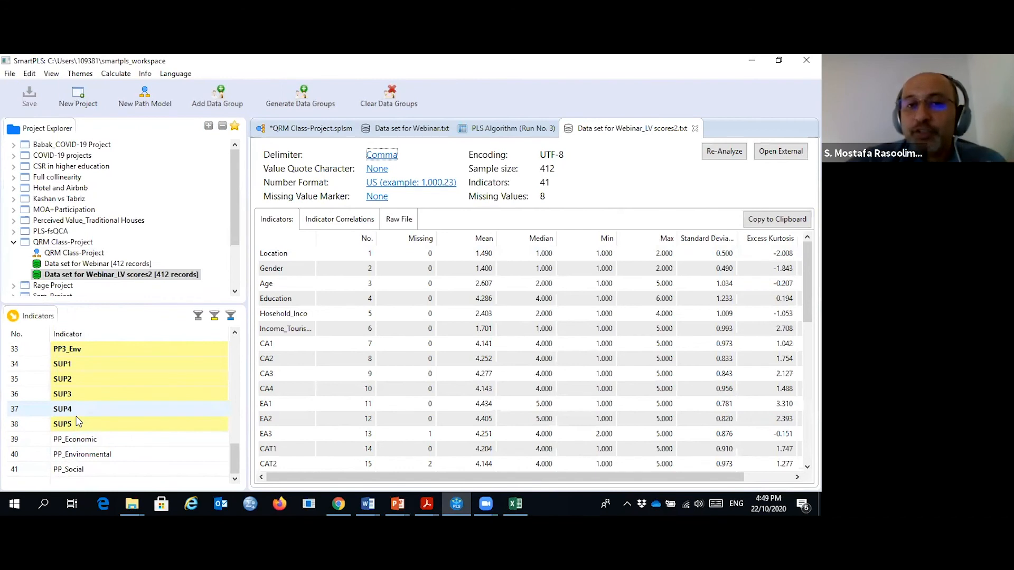
Step: Delete the PP_Economic, PP_Social and PP_Environmental constructs from the QRM Class-Project path model
left_click(313, 130)
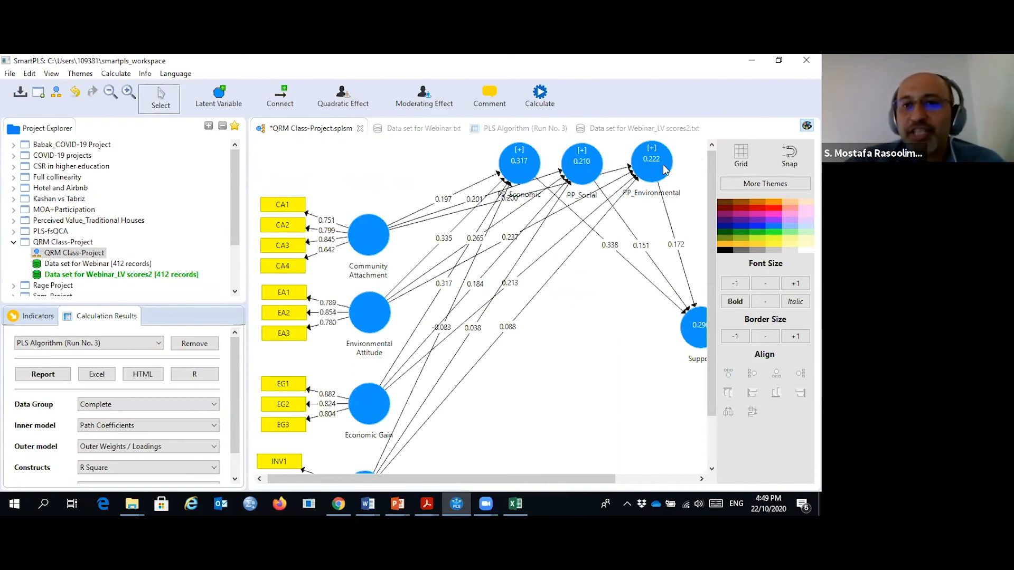
right_click(528, 170)
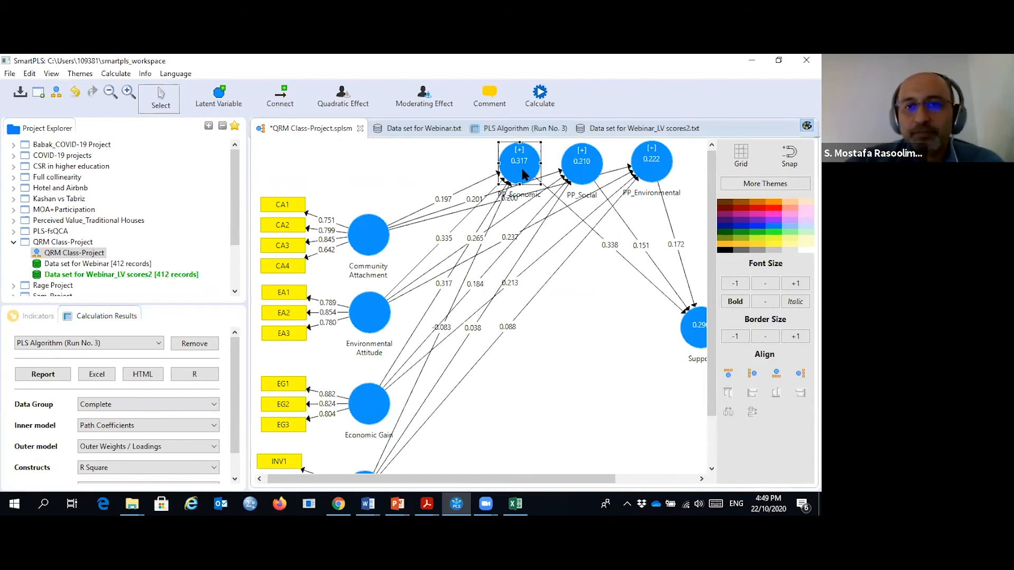
left_click(555, 150)
left_click(578, 160)
right_click(578, 159)
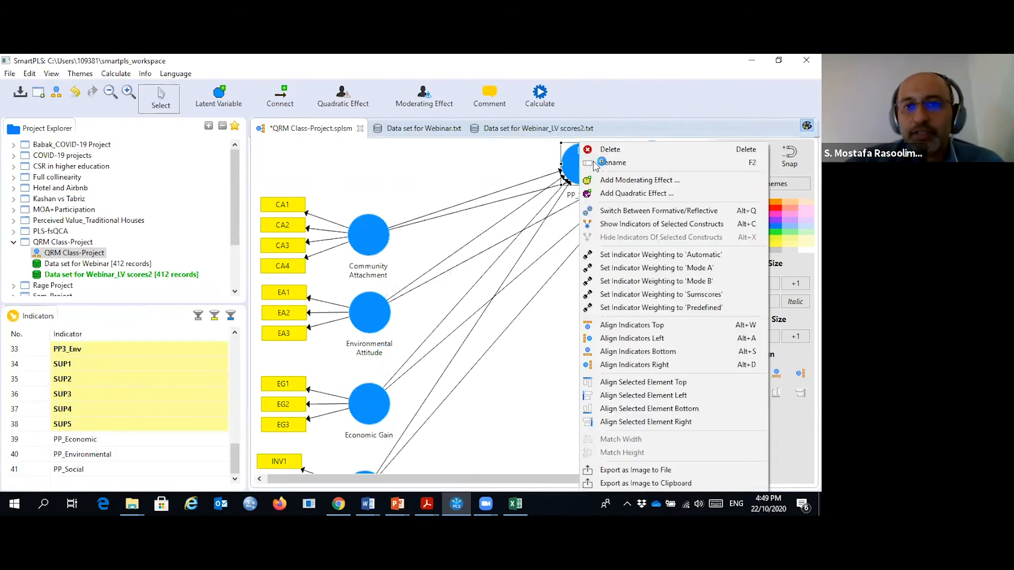
left_click(616, 147)
right_click(647, 159)
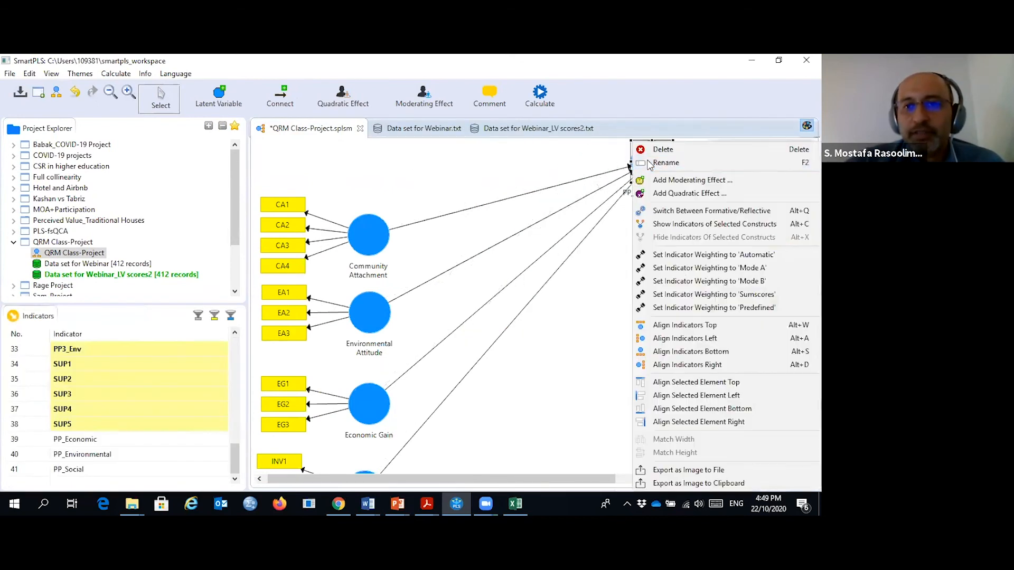
left_click(676, 148)
Step: Add a latent variable between the four predictor constructs and Support, and name it Perceptions Towards Tourism
left_click(219, 106)
left_click(530, 177)
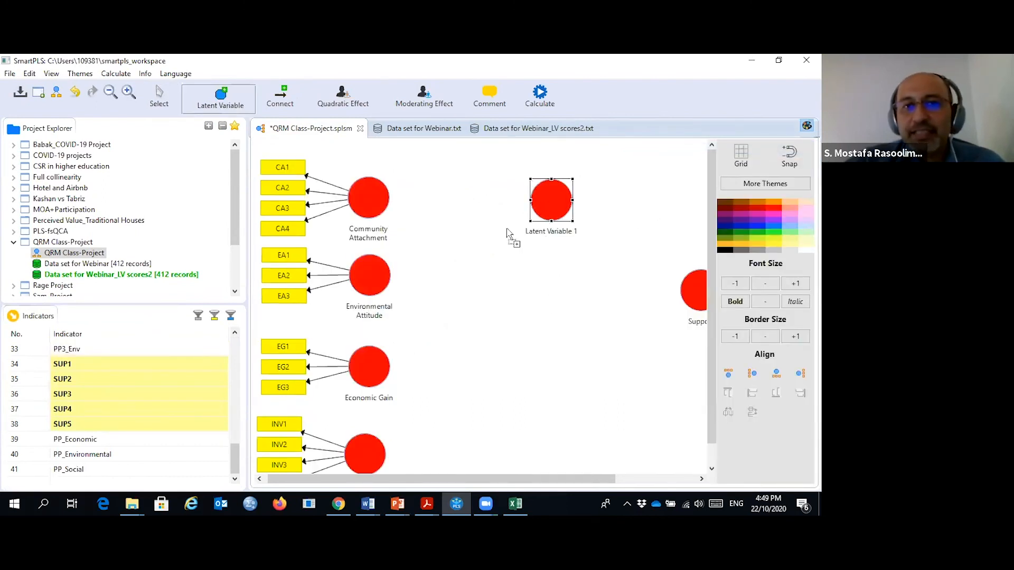
left_click(152, 105)
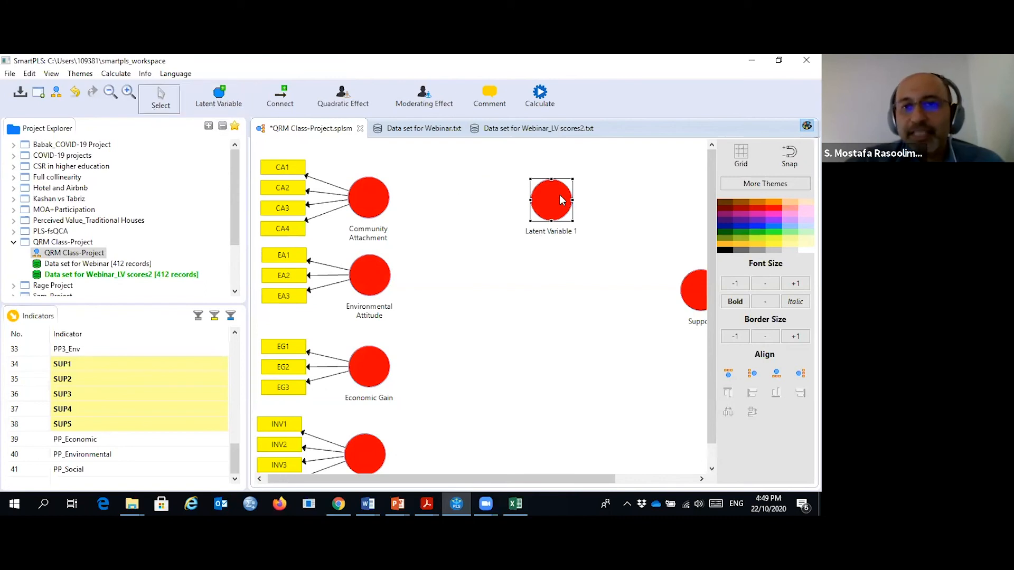
right_click(561, 200)
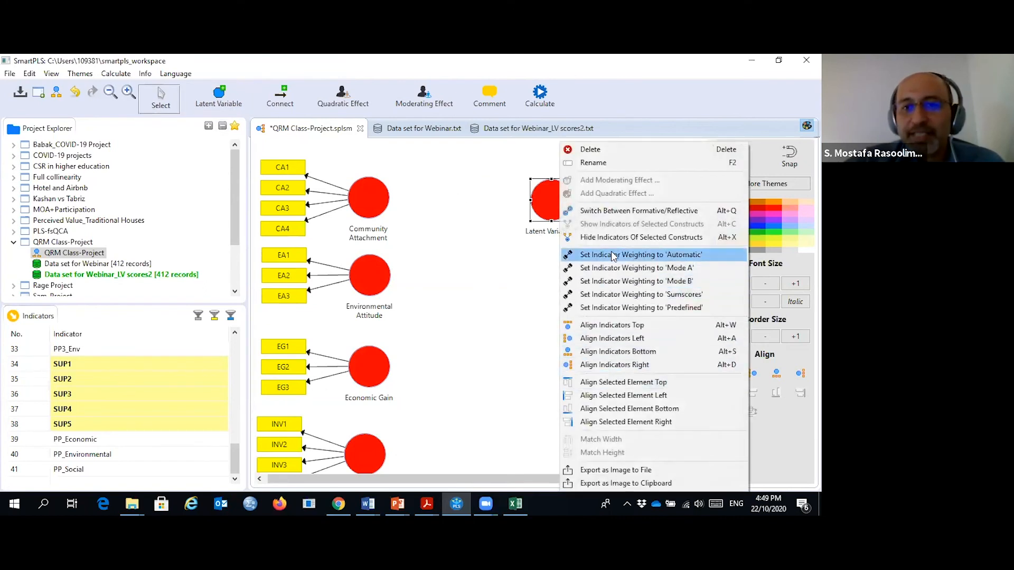
left_click(593, 163)
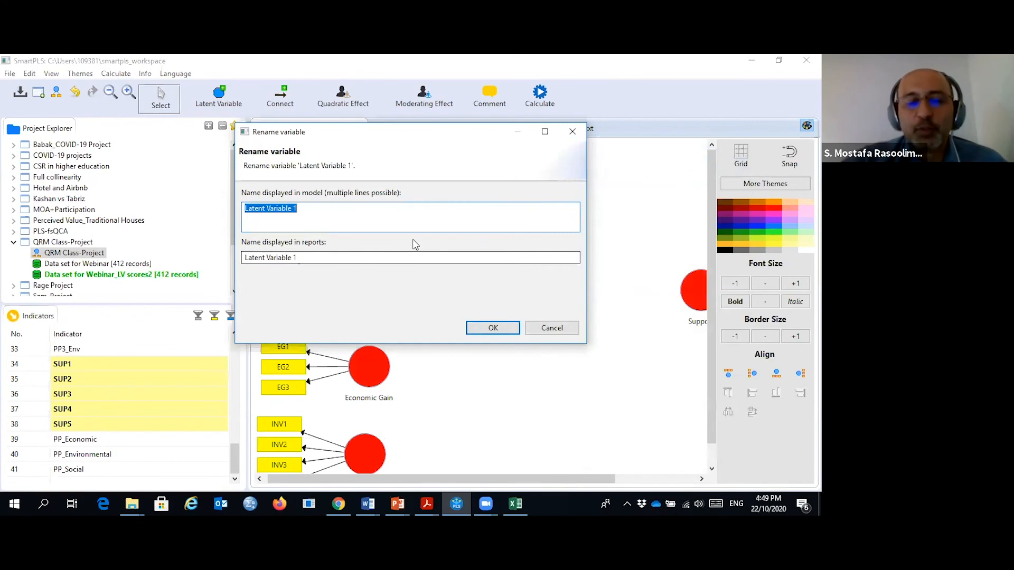
type("Perceptions Toward T")
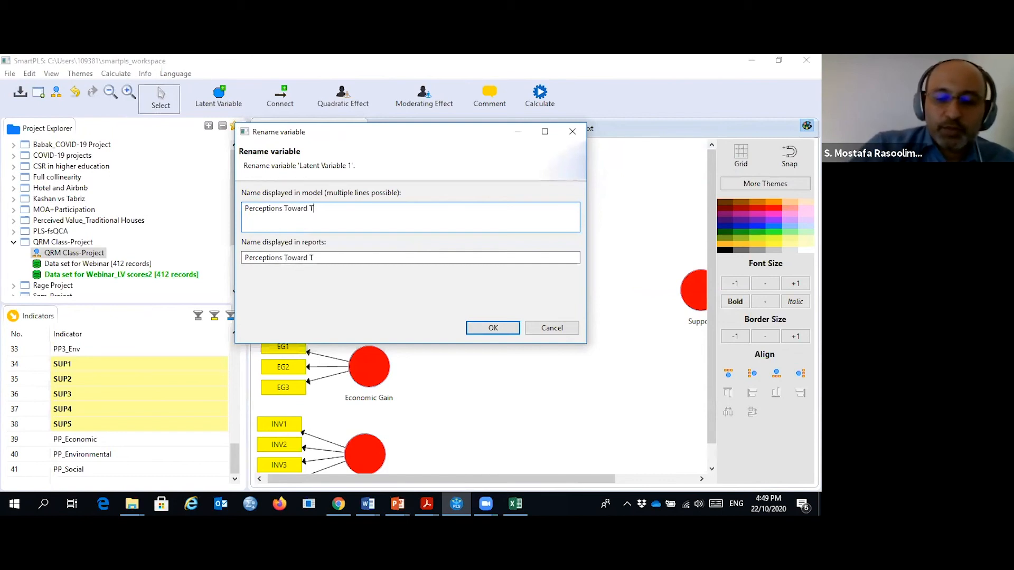
type("ourism")
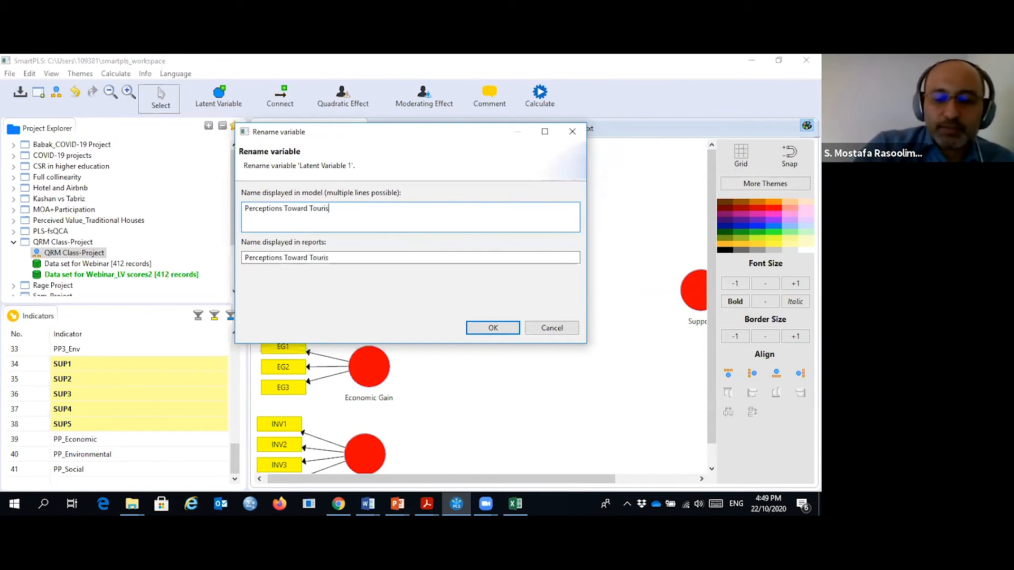
left_click(308, 211)
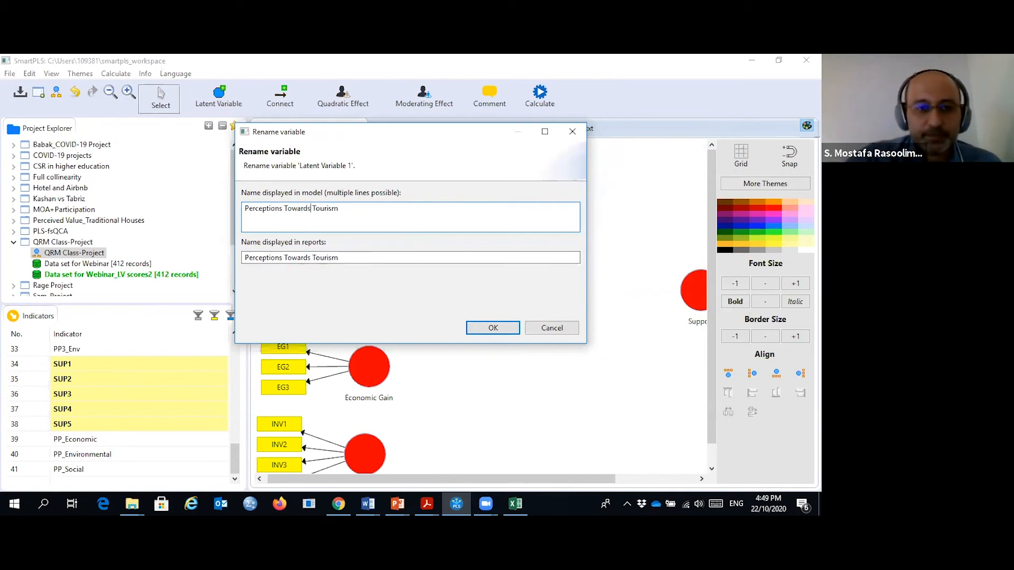
left_click(493, 329)
left_click(547, 292)
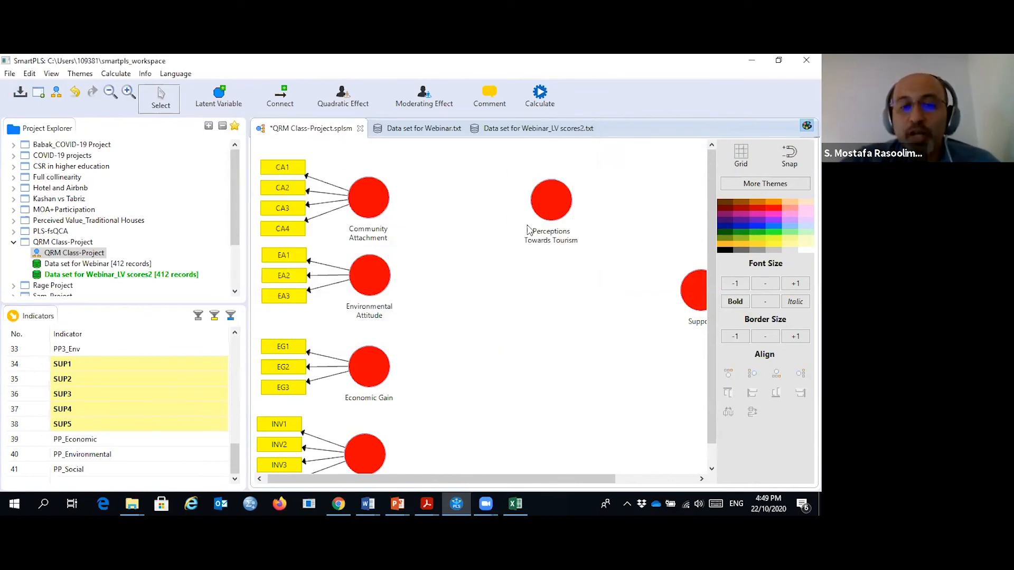
Step: Assign the PP_Economic, PP_Environmental and PP_Social indicators to the Perceptions Towards Tourism construct
scroll(83, 419, "up", 4)
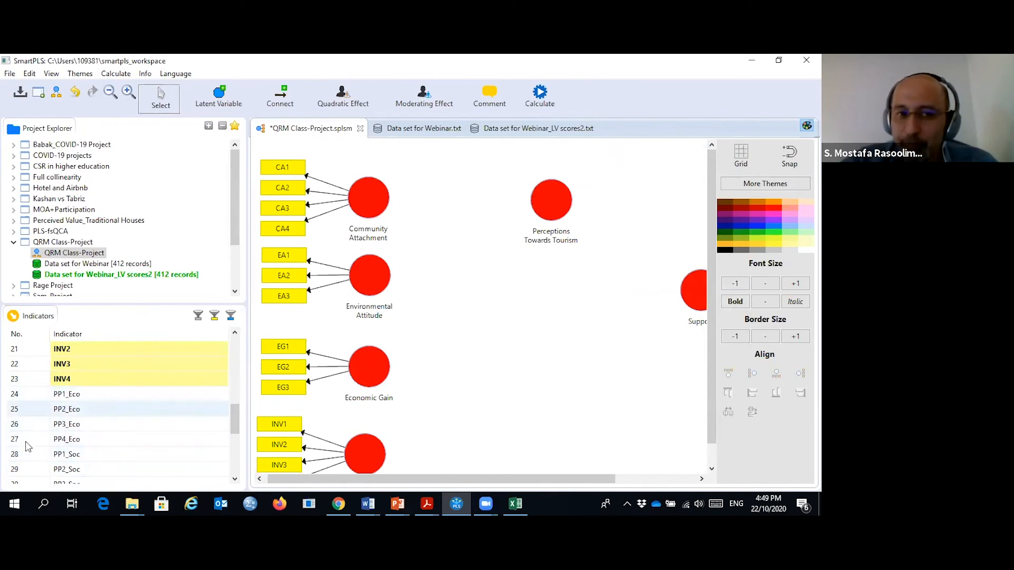
scroll(132, 404, "down", 4)
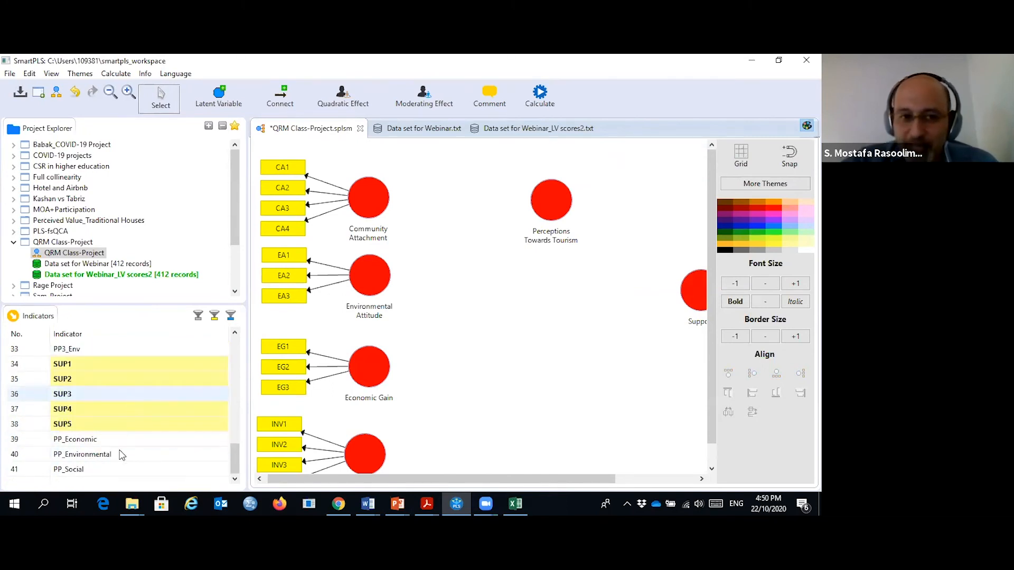
left_click(87, 438)
key("shift+Down")
key("shift+Down")
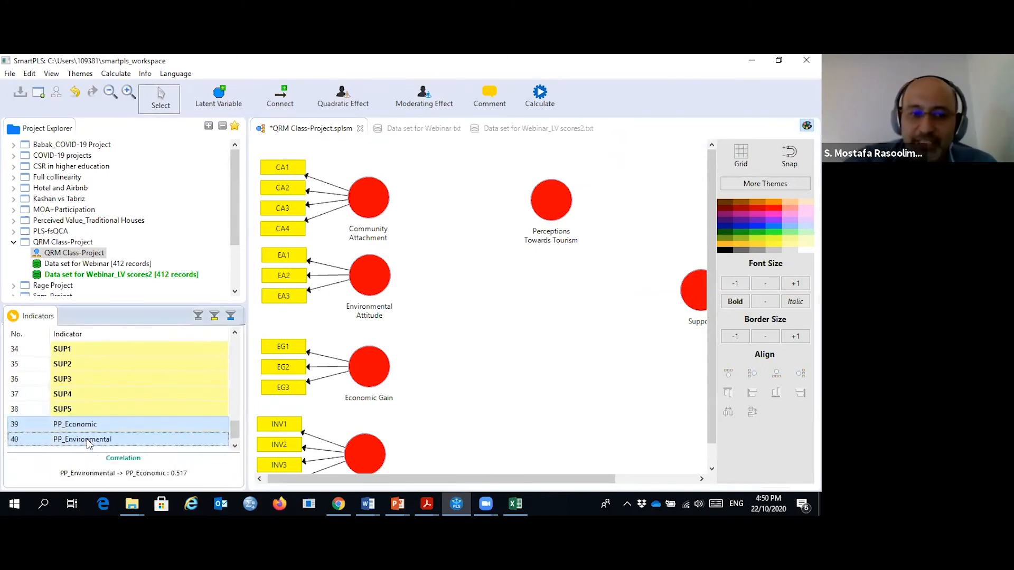
left_click_drag(95, 413, 477, 366)
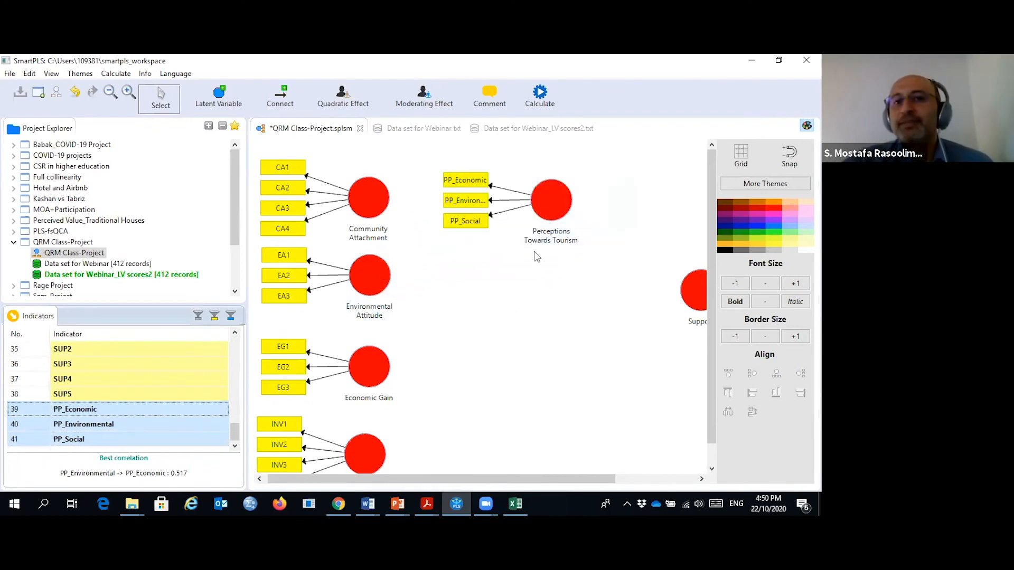
Step: Align the indicators of Perceptions Towards Tourism above the construct, and adjust its place in the model
right_click(539, 205)
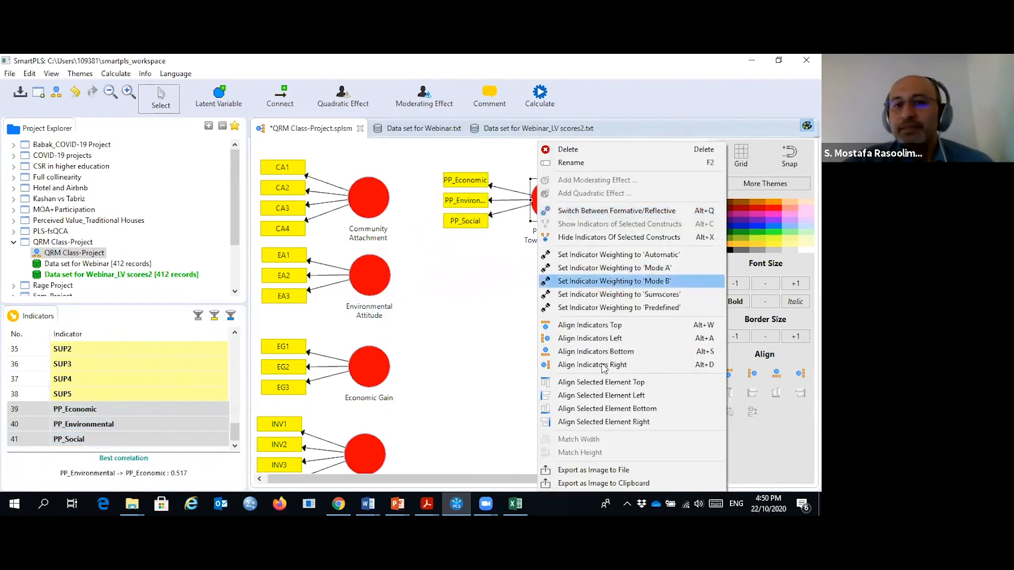
left_click(598, 327)
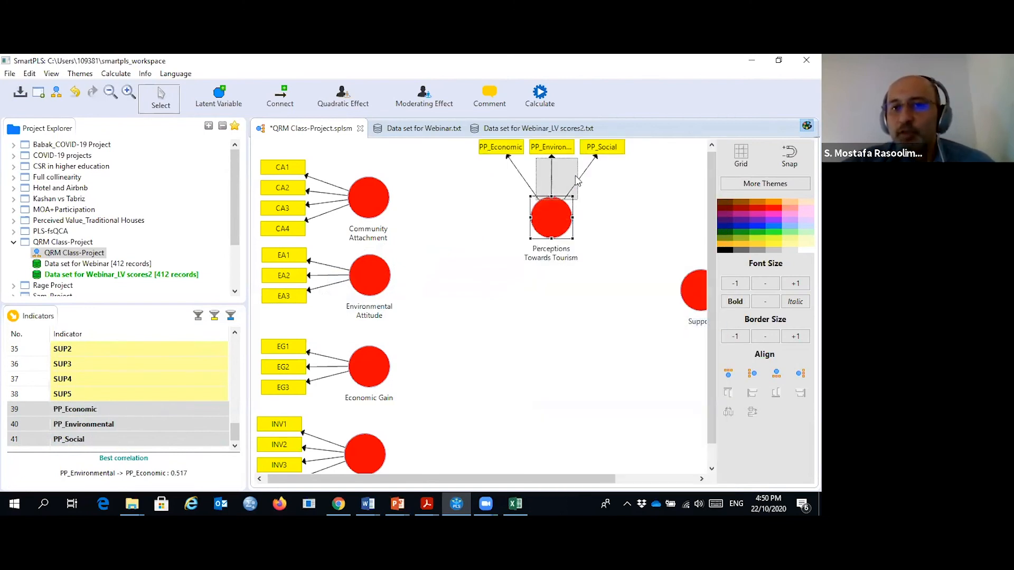
left_click(563, 267)
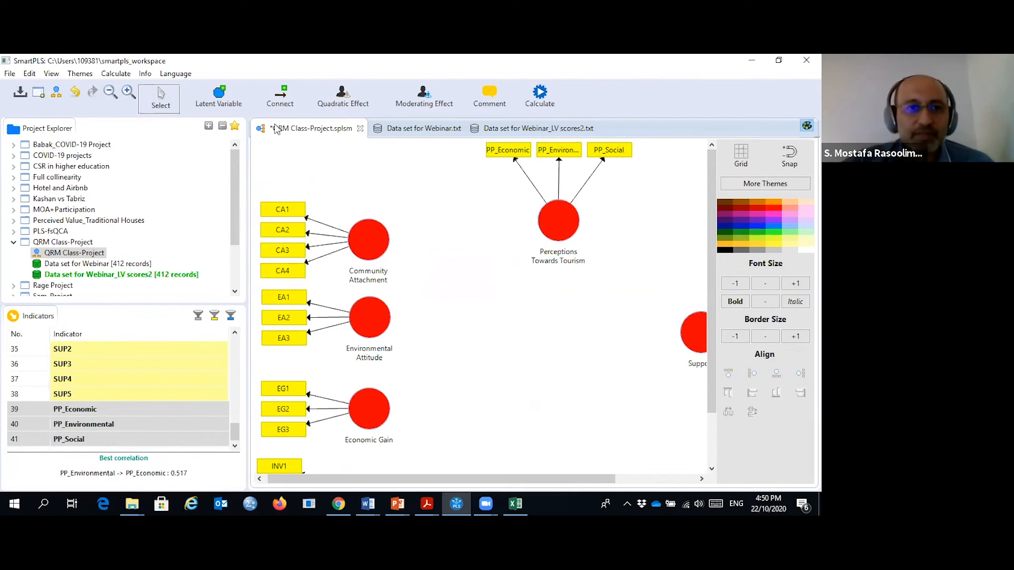
Step: Draw paths from Community Attachment, Environmental Attitude, Economic Gain and Involvement to Perceptions Towards Tourism, and from it to Support
left_click(280, 100)
left_click_drag(366, 236, 559, 221)
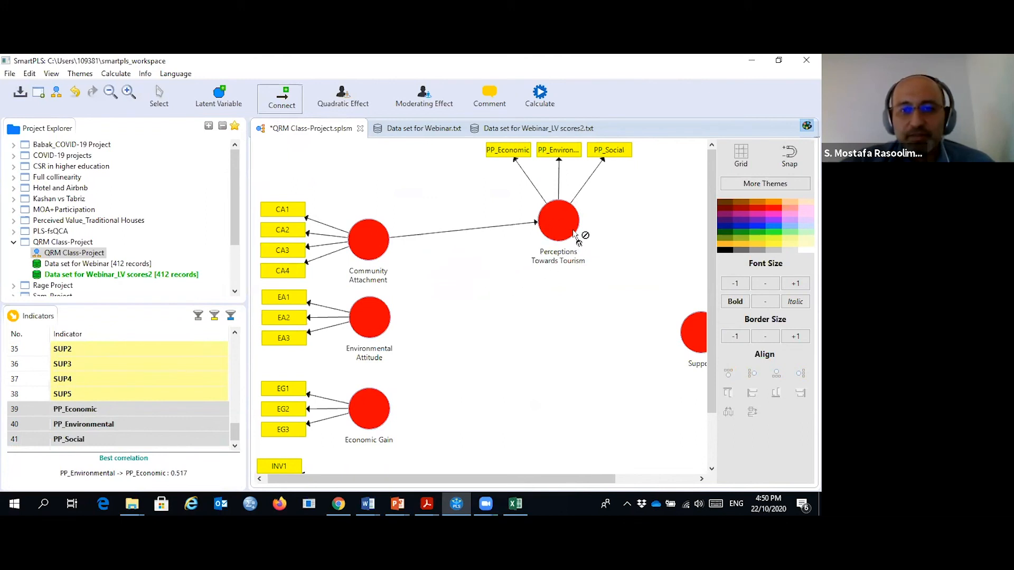
left_click_drag(362, 323, 556, 220)
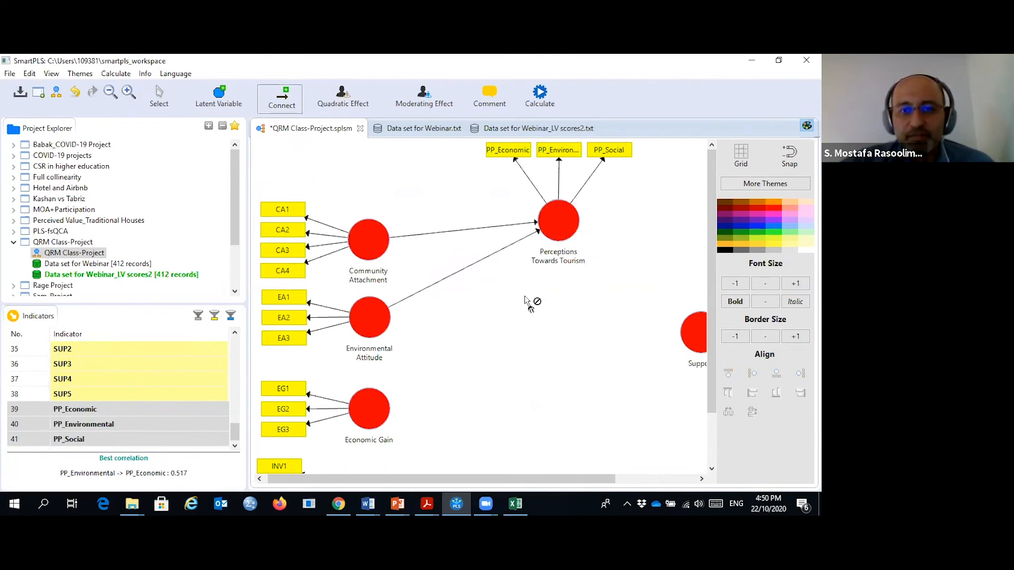
scroll(531, 301, "down", 2)
left_click_drag(383, 344, 546, 203)
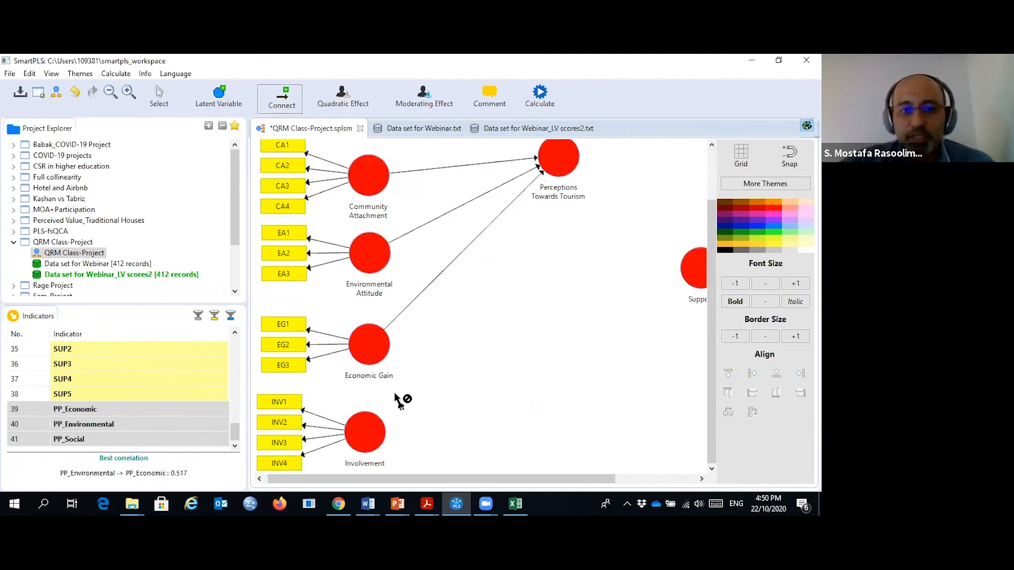
left_click(372, 424)
left_click(562, 159)
left_click(561, 161)
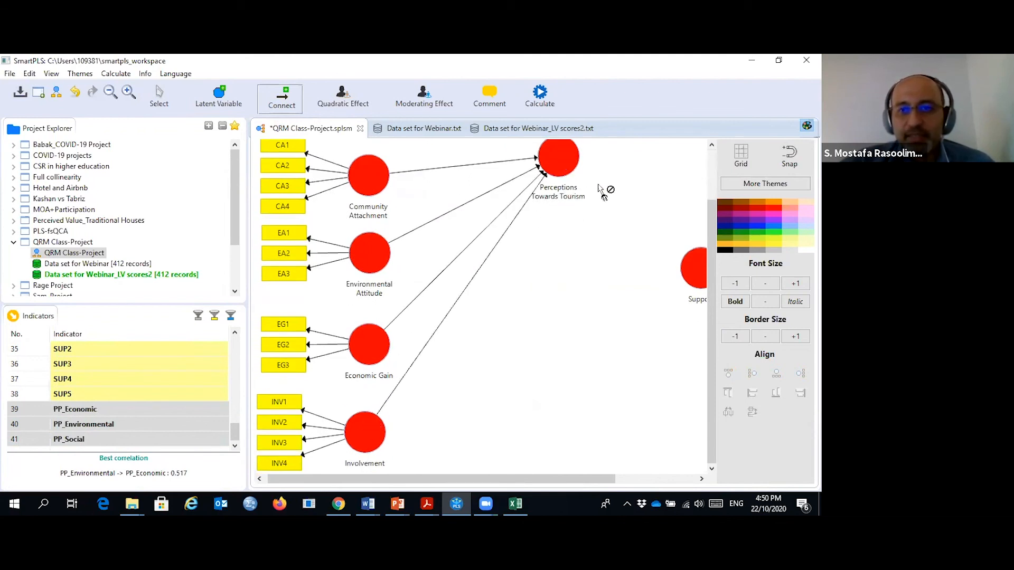
left_click(687, 265)
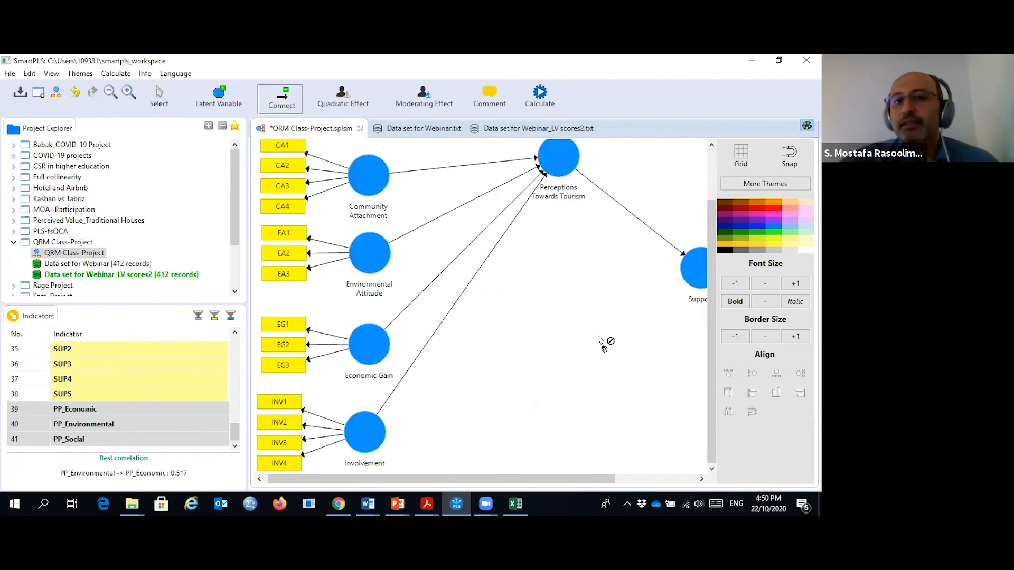
scroll(597, 356, "up", 2)
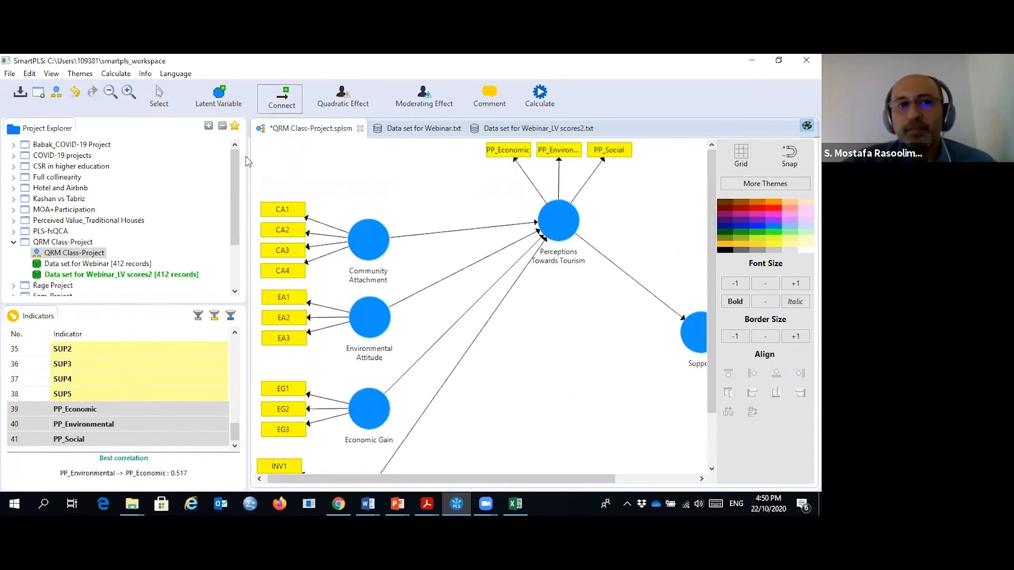
Step: Switch the measurement model of Perceptions Towards Tourism from reflective to formative
left_click(170, 108)
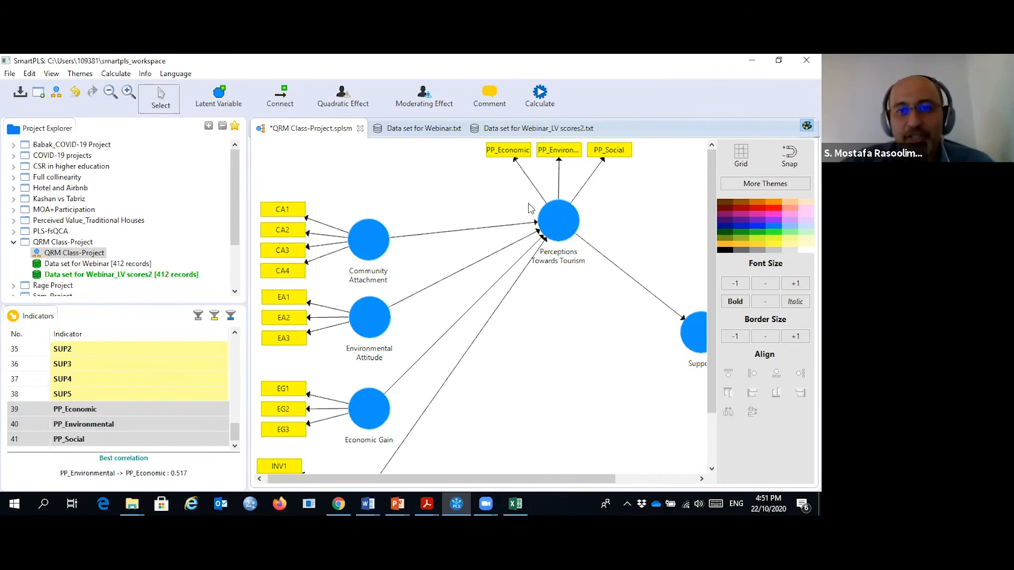
right_click(566, 220)
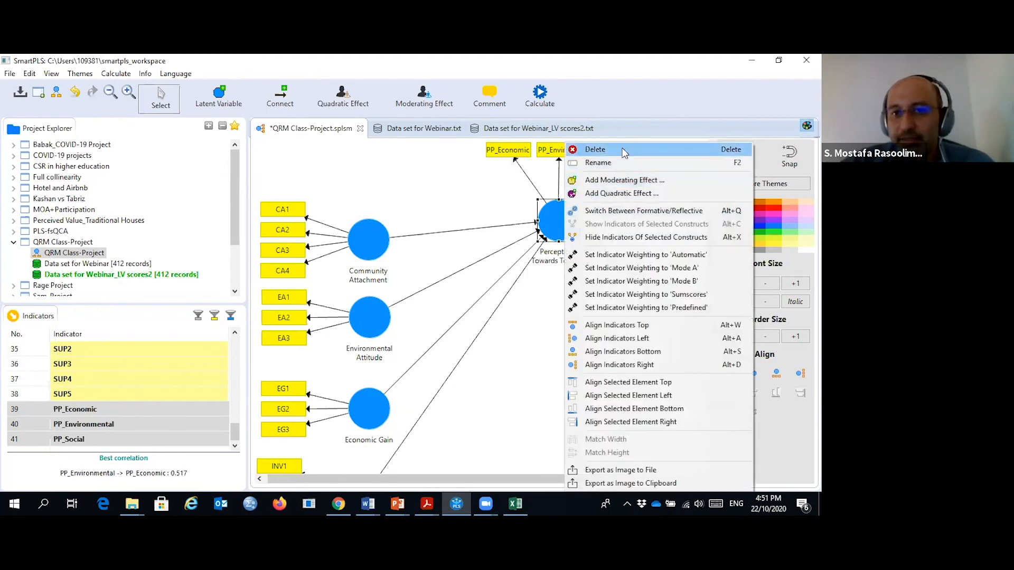
left_click(641, 210)
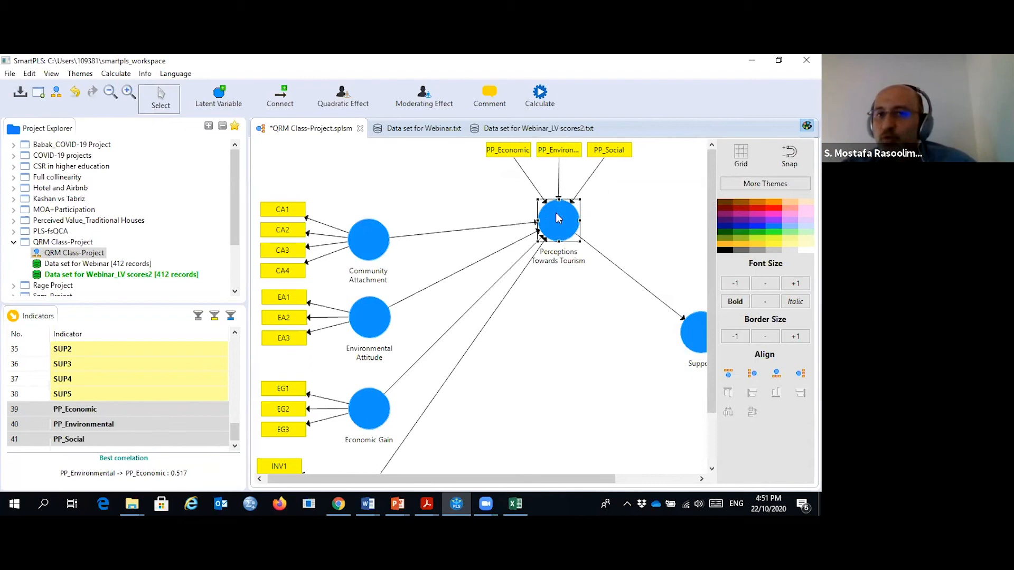
left_click(574, 290)
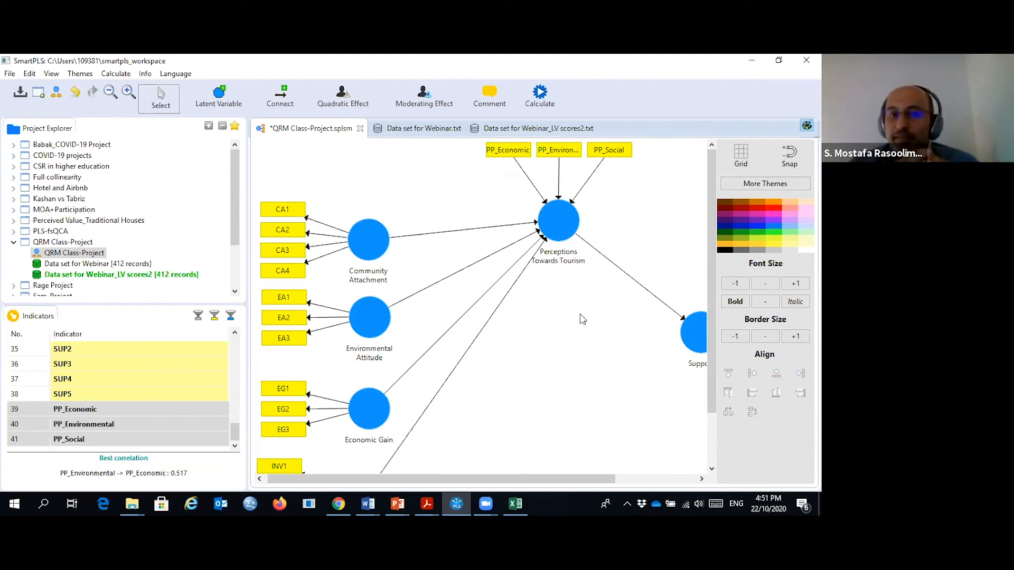
Step: Run the PLS Algorithm on the higher-order model and return to the path diagram to view the estimates
left_click(539, 95)
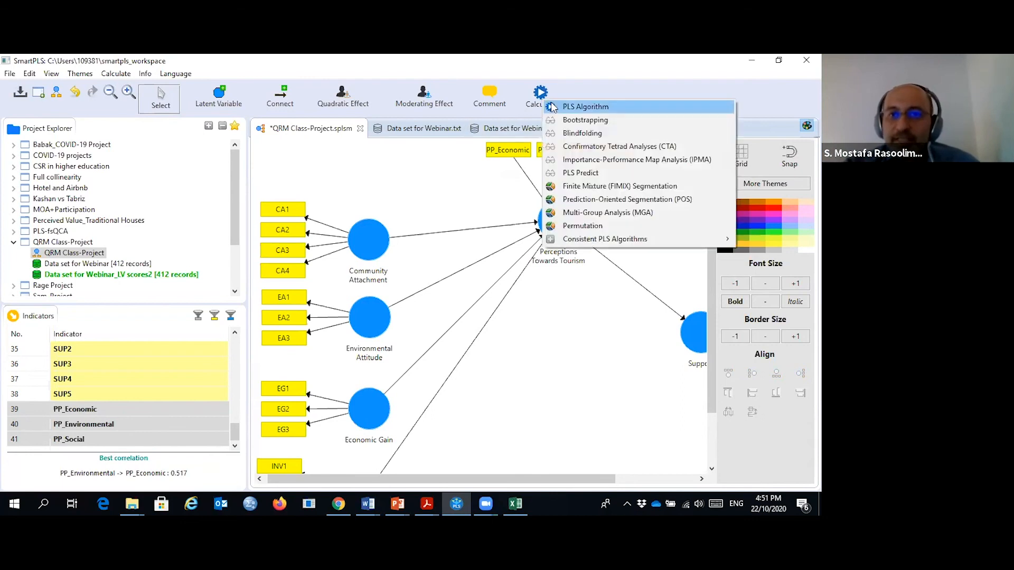
left_click(576, 106)
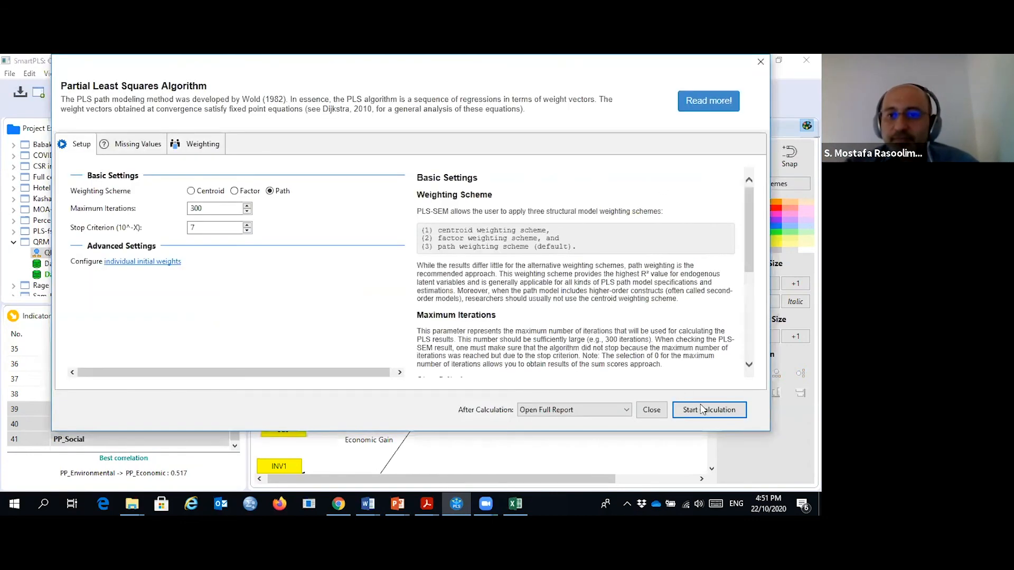
left_click(705, 411)
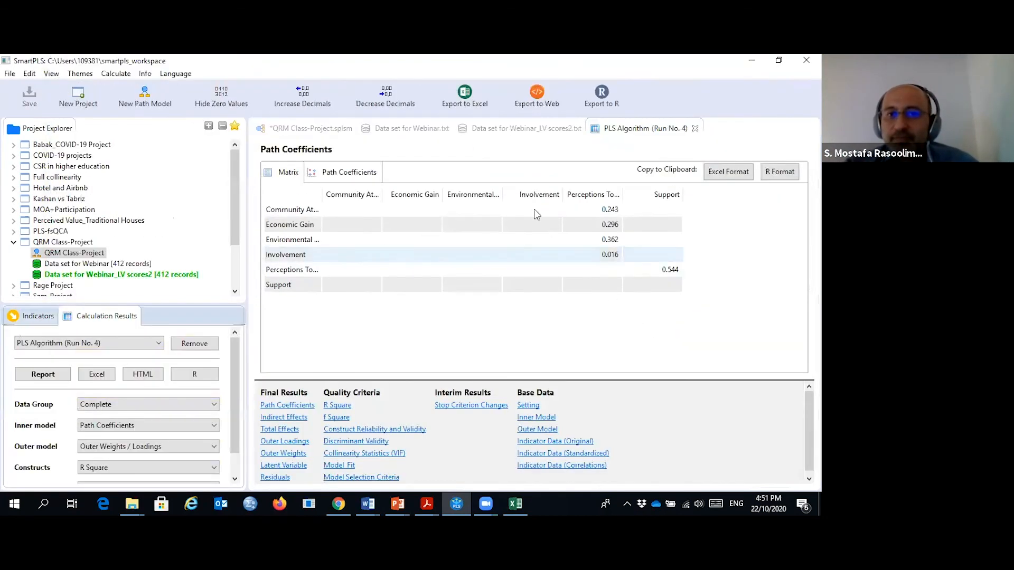
left_click(304, 133)
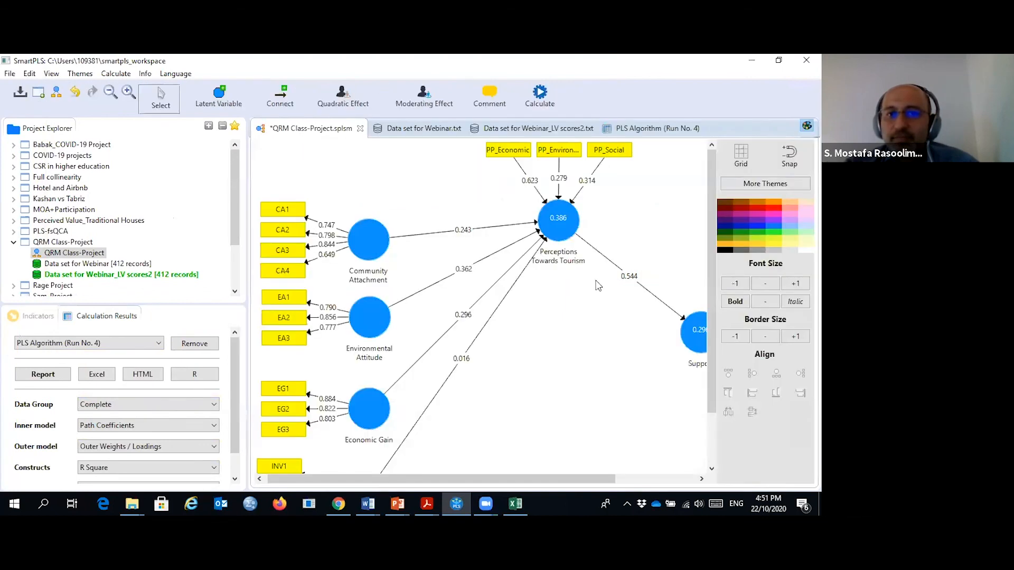
mouse_move(561, 239)
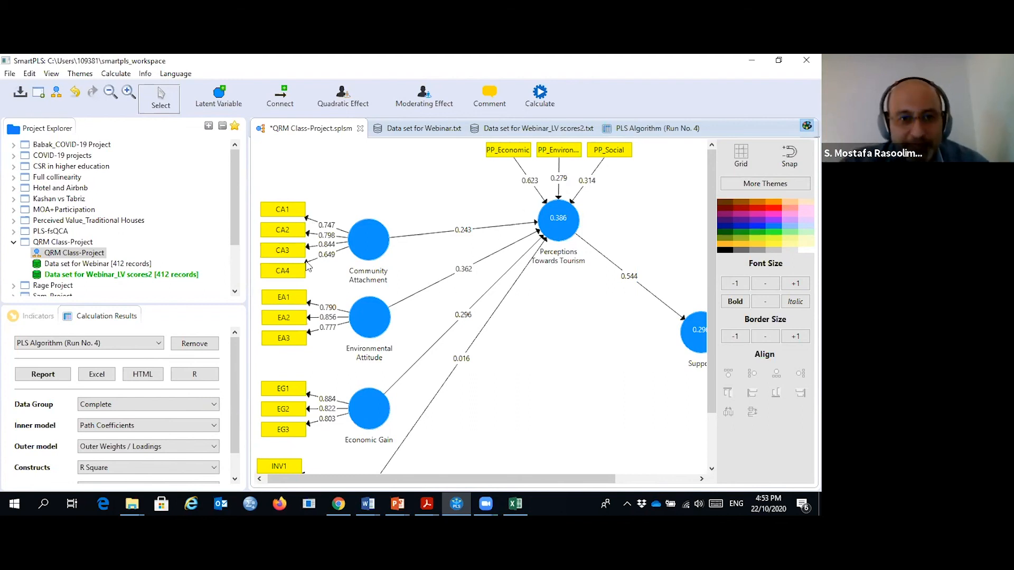
left_click(520, 111)
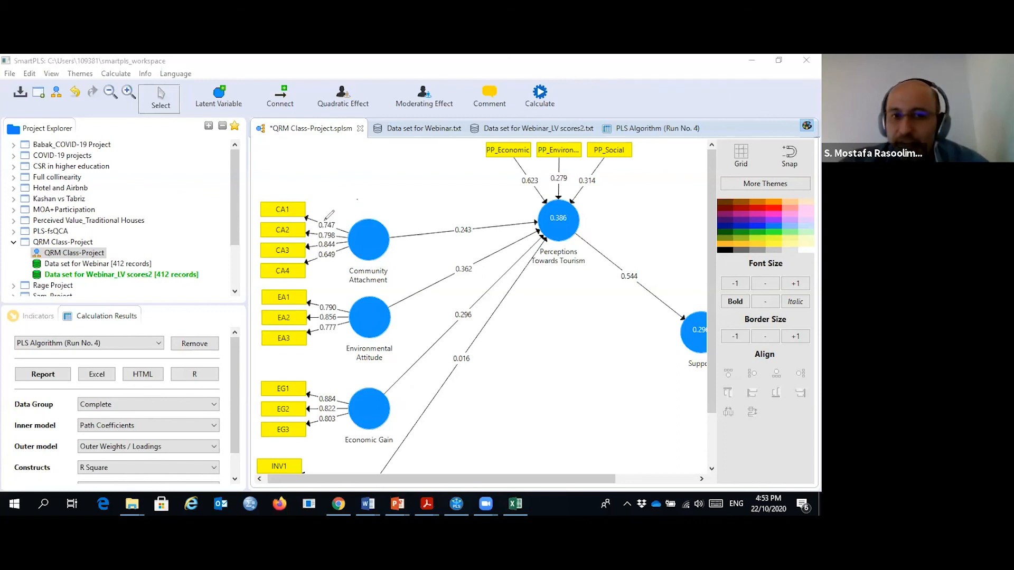
Step: Annotate the Community Attachment loadings and circle the three PP indicator weights on the path diagram, clearing the marks when done
left_click_drag(357, 199, 343, 264)
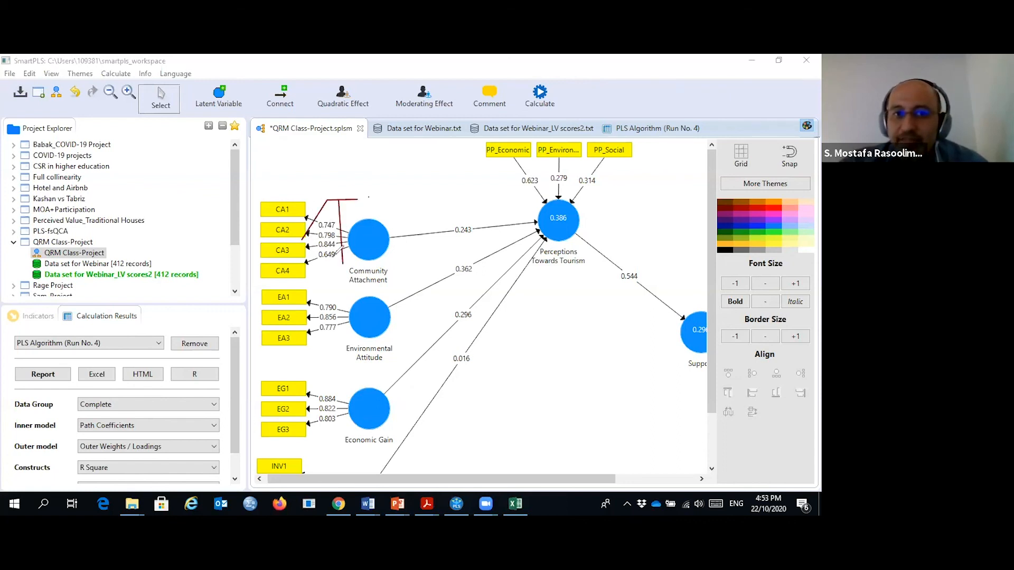
mouse_move(611, 181)
left_mouse_down()
mouse_move(557, 156)
mouse_move(499, 186)
mouse_move(588, 206)
mouse_move(613, 188)
mouse_move(605, 177)
left_mouse_up()
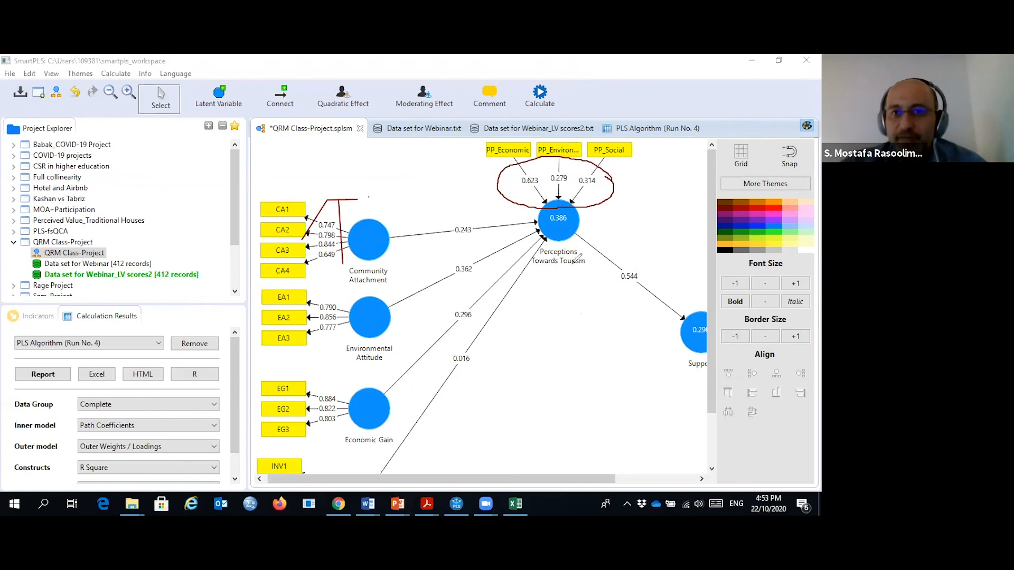
left_click(574, 137)
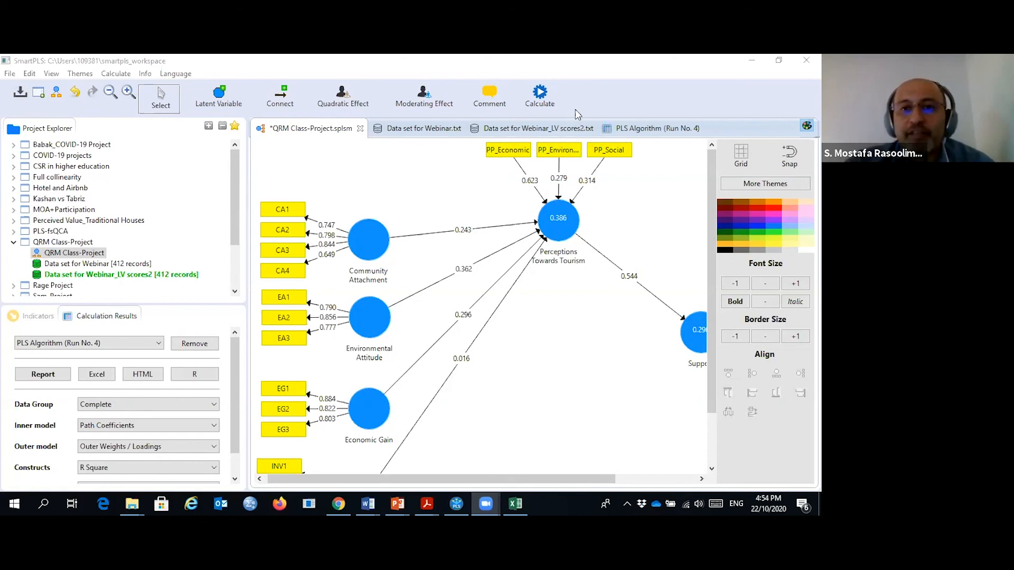
Step: Write the criterion "VIF<5" on the path diagram and circle the PP_Economic weight with the annotation pen, clearing the marks when done
mouse_move(612, 194)
left_mouse_down()
mouse_move(613, 231)
mouse_move(647, 200)
left_mouse_up()
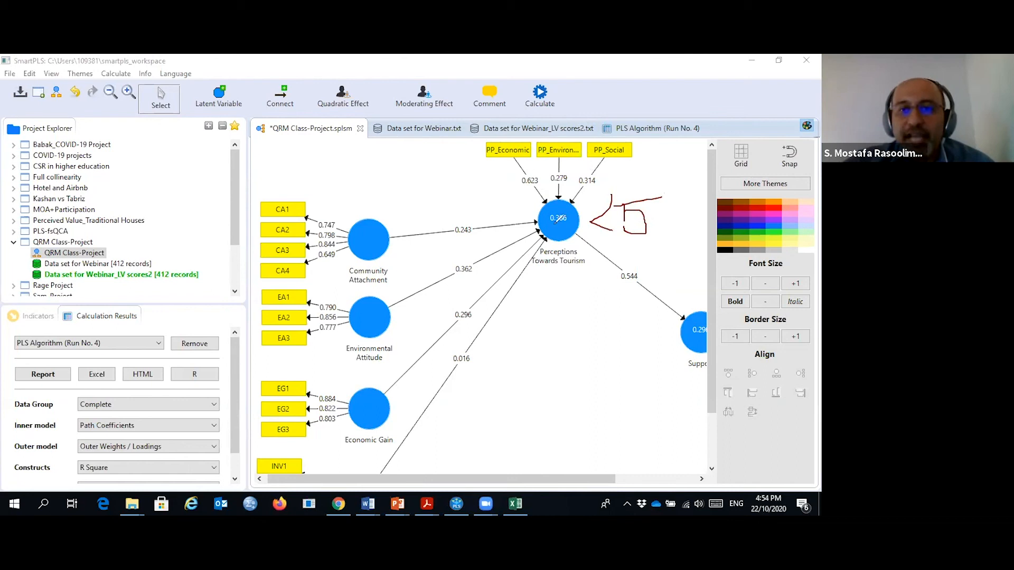
mouse_move(500, 347)
left_mouse_down()
mouse_move(521, 375)
mouse_move(532, 348)
mouse_move(551, 338)
mouse_move(548, 391)
mouse_move(574, 392)
left_mouse_up()
left_click_drag(587, 338, 587, 394)
mouse_move(581, 334)
left_mouse_down()
mouse_move(603, 333)
mouse_move(620, 375)
mouse_move(656, 400)
left_mouse_up()
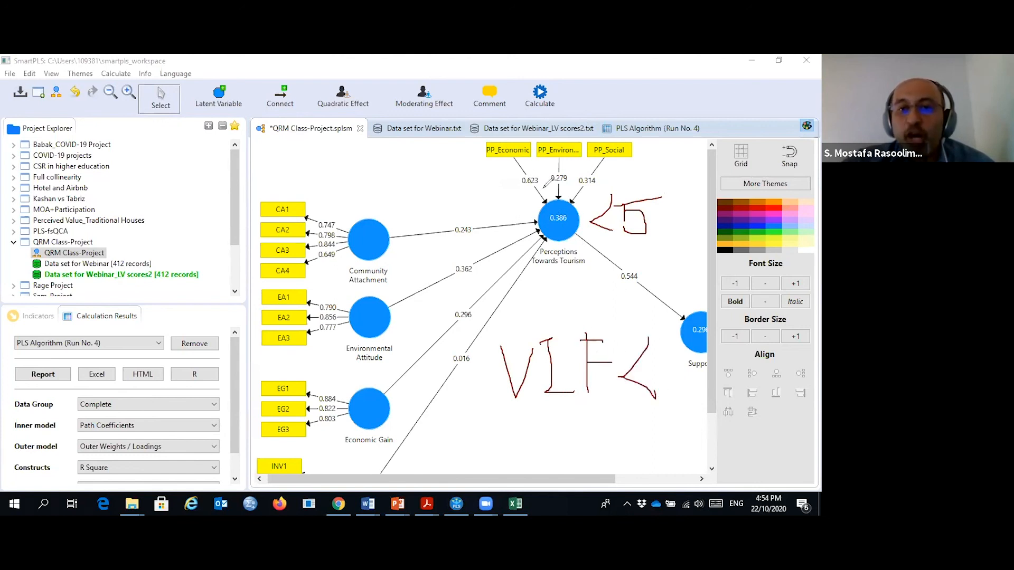
mouse_move(660, 346)
left_mouse_down()
mouse_move(682, 387)
mouse_move(657, 393)
mouse_move(689, 342)
left_mouse_up()
mouse_move(542, 171)
left_mouse_down()
mouse_move(520, 193)
mouse_move(552, 179)
left_mouse_up()
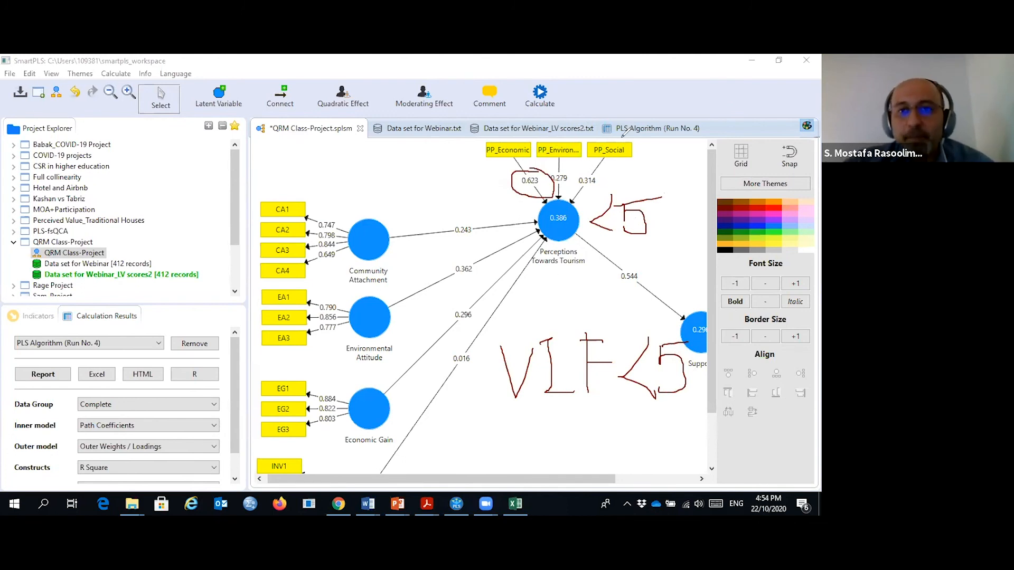
left_click(623, 136)
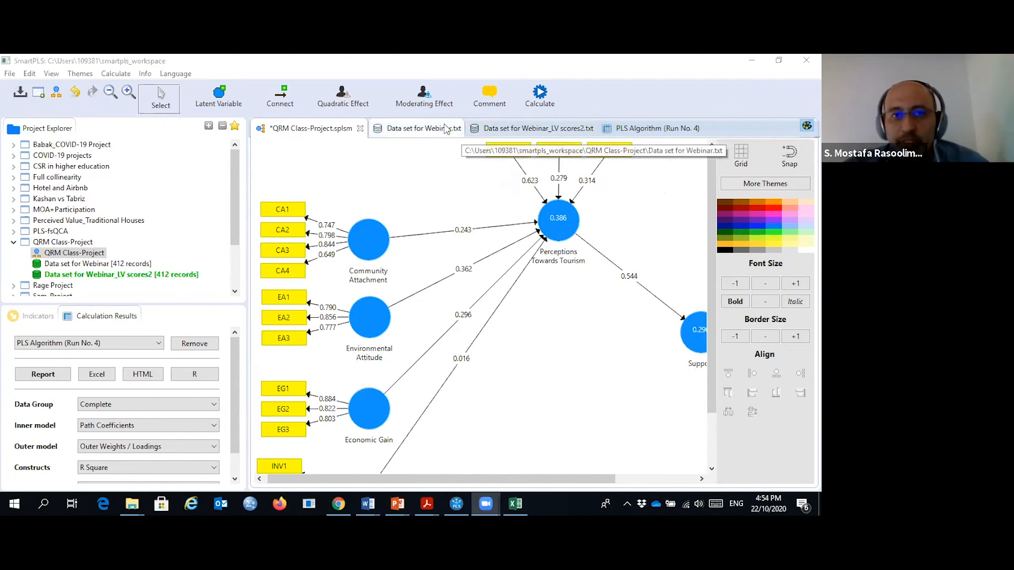
Step: Examine the outer and inner VIF values in the PLS Algorithm report, especially those of the PP_Economic, PP_Environmental and PP_Social indicators
left_click(662, 129)
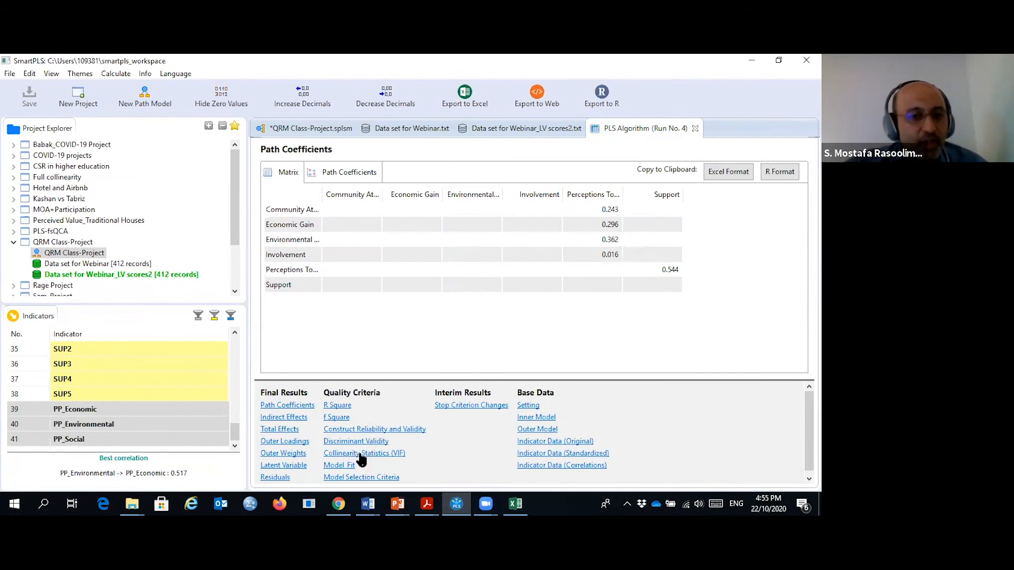
left_click(389, 454)
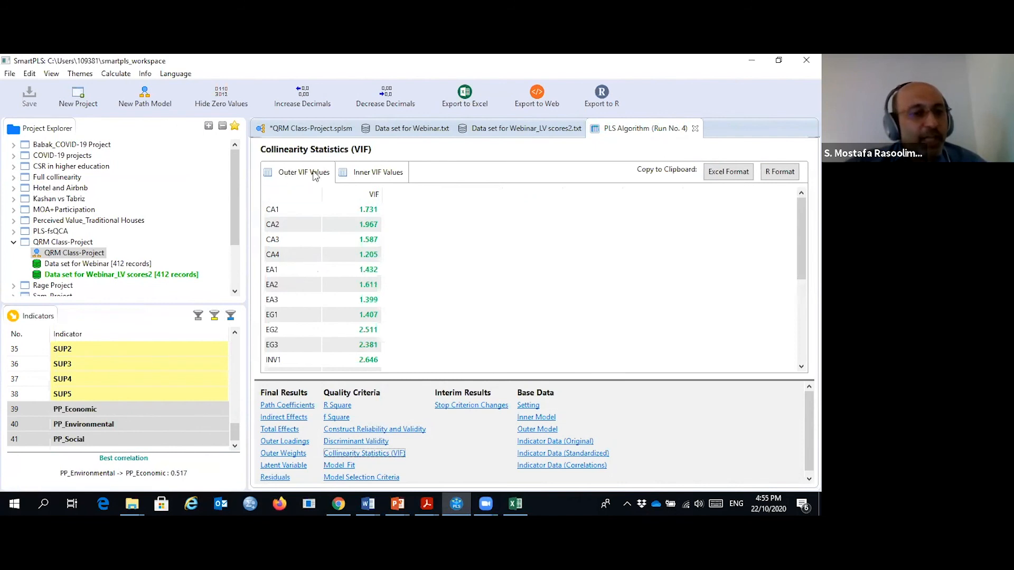
left_click(385, 175)
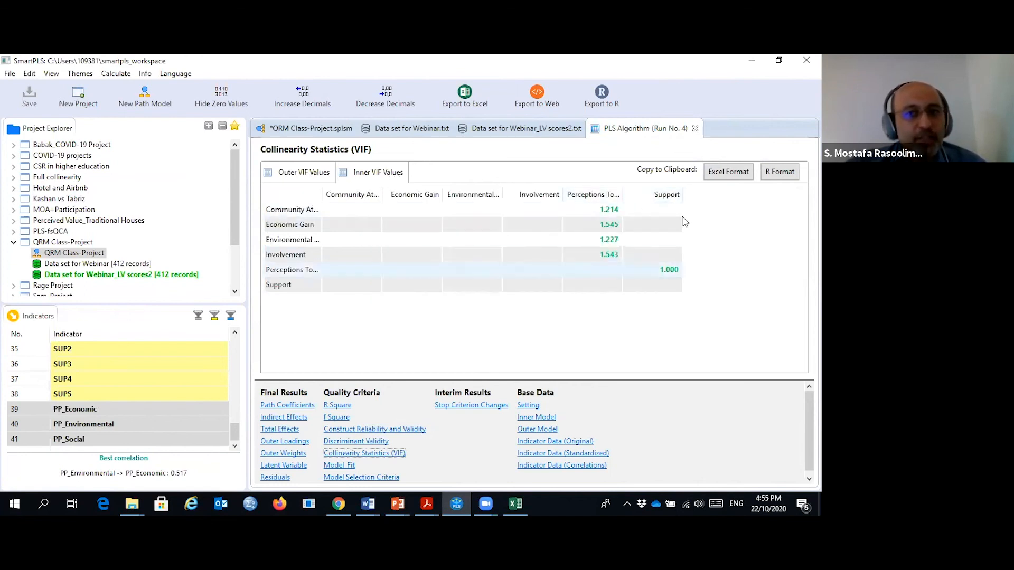
left_click(302, 175)
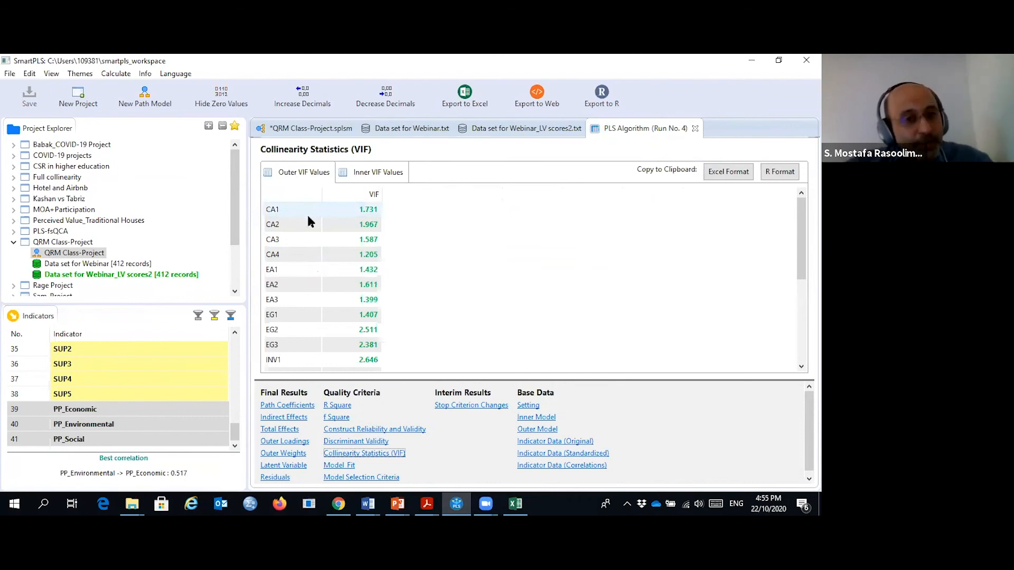
scroll(330, 264, "down", 4)
scroll(317, 253, "up", 3)
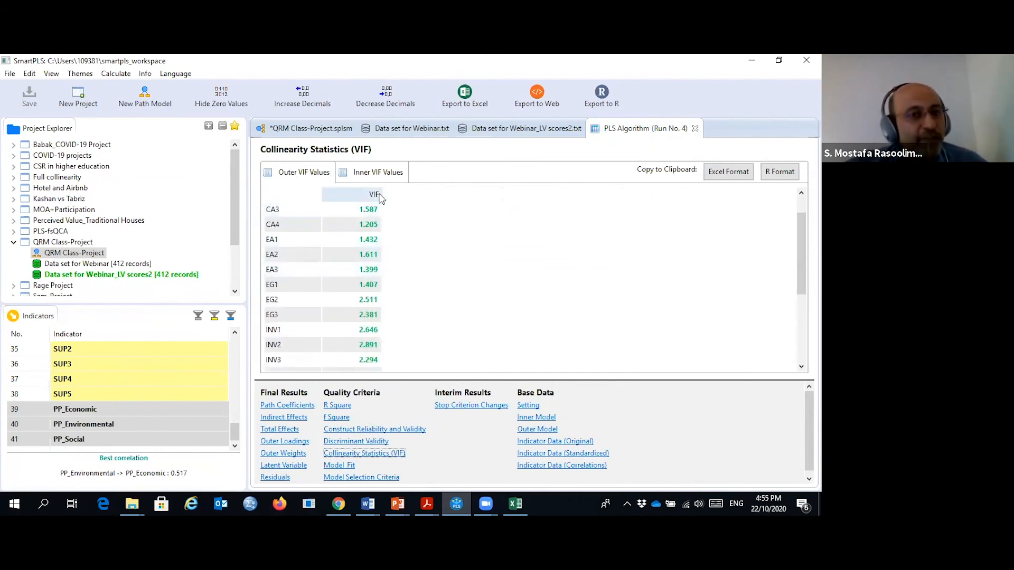
scroll(375, 259, "down", 3)
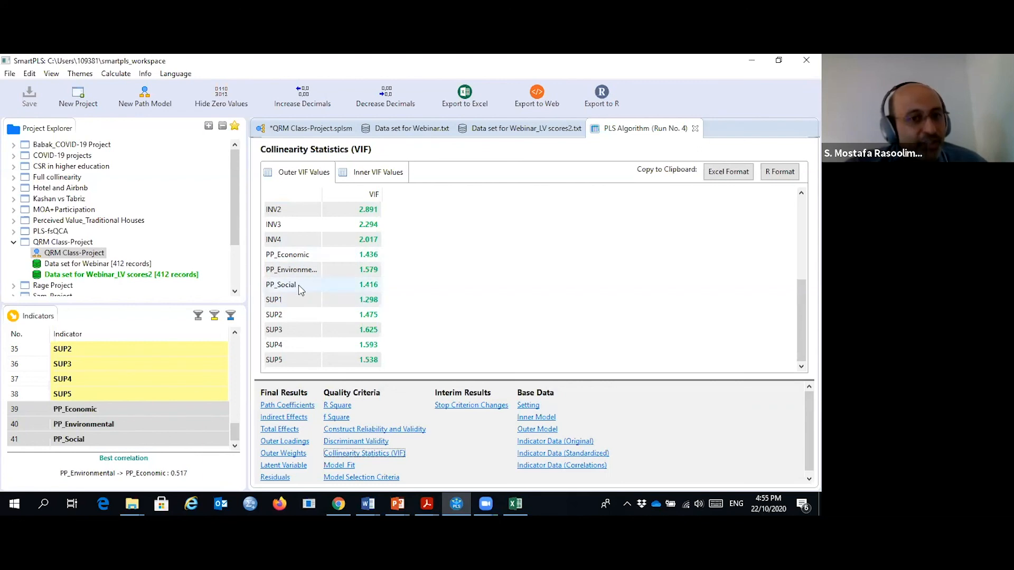
Step: Box the VIF values of the three PP indicators and annotate them with circled thresholds, including "<5", clearing the marks when done
left_click(472, 136)
left_click_drag(385, 233, 387, 271)
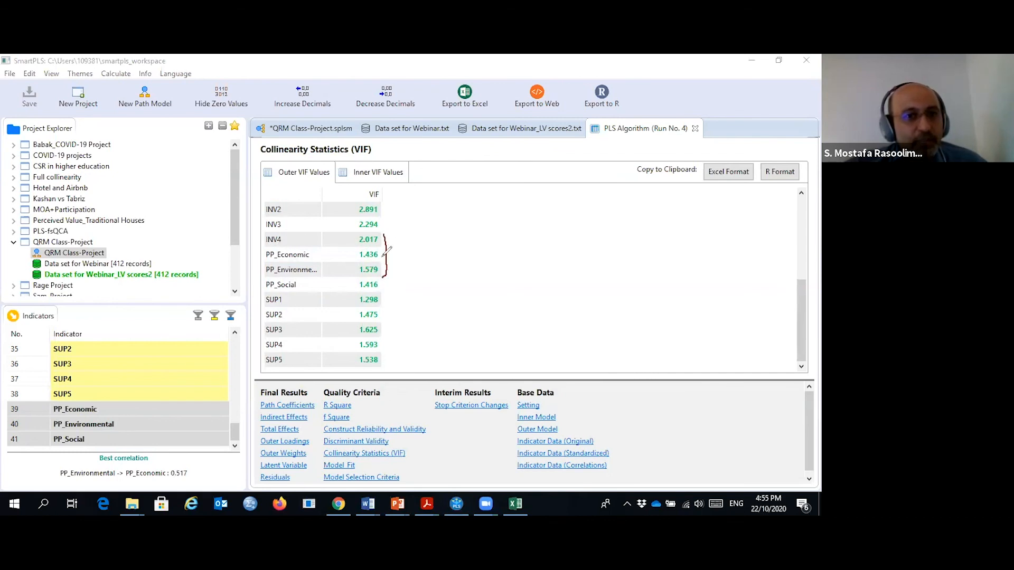
mouse_move(387, 271)
left_mouse_down()
mouse_move(376, 288)
mouse_move(353, 281)
mouse_move(382, 243)
left_mouse_up()
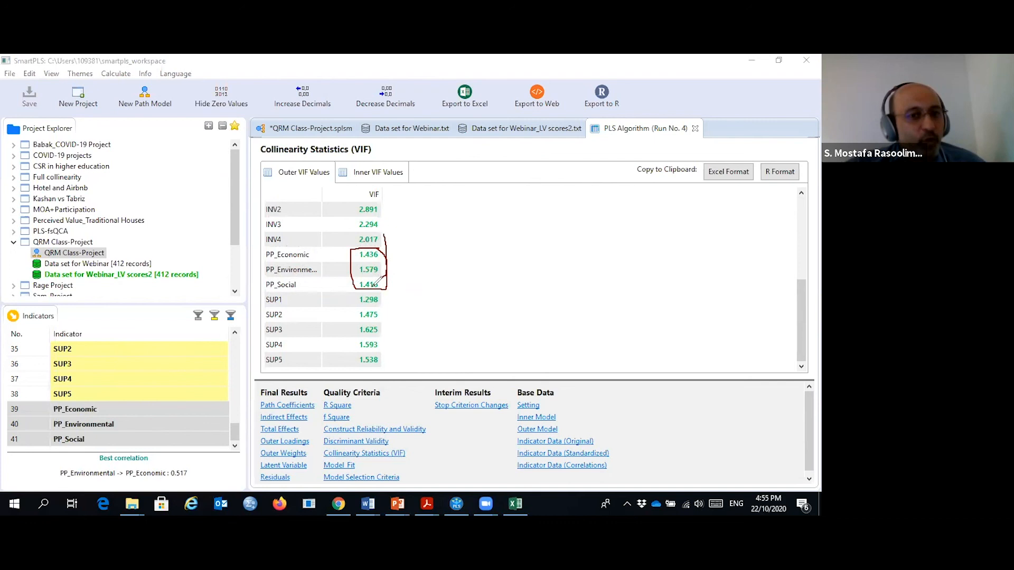
mouse_move(439, 245)
left_mouse_down()
mouse_move(417, 283)
mouse_move(435, 287)
left_mouse_up()
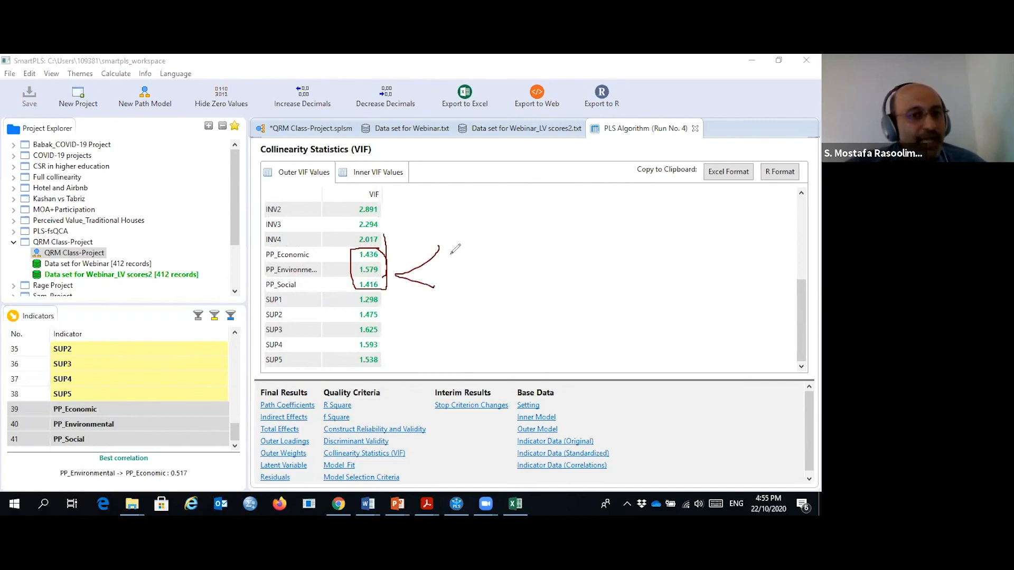
mouse_move(452, 249)
left_mouse_down()
mouse_move(459, 257)
mouse_move(442, 292)
mouse_move(497, 247)
left_mouse_up()
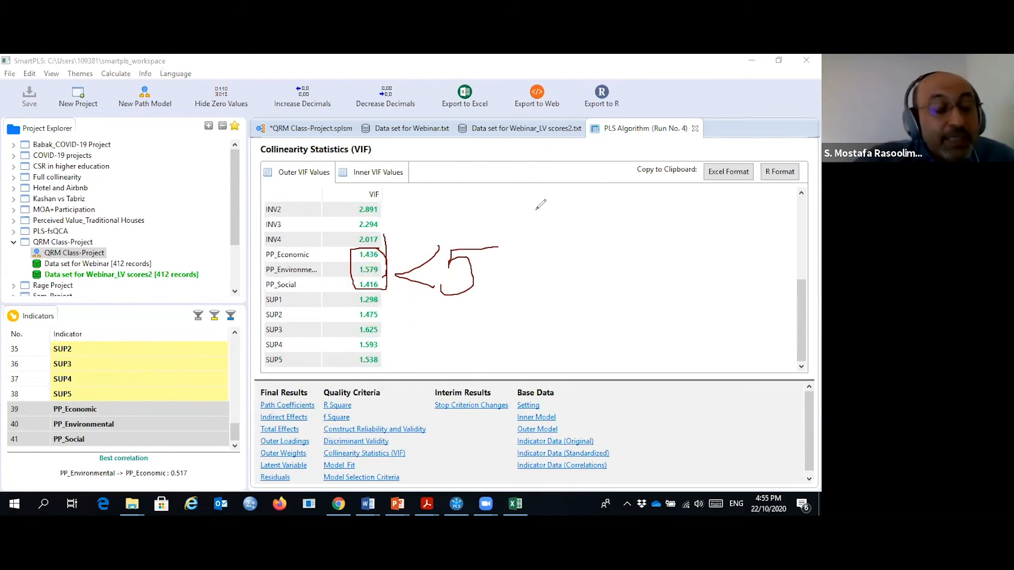
mouse_move(571, 247)
left_mouse_down()
mouse_move(573, 232)
mouse_move(557, 273)
mouse_move(579, 272)
left_mouse_up()
mouse_move(610, 227)
left_mouse_down()
mouse_move(598, 254)
mouse_move(664, 225)
left_mouse_up()
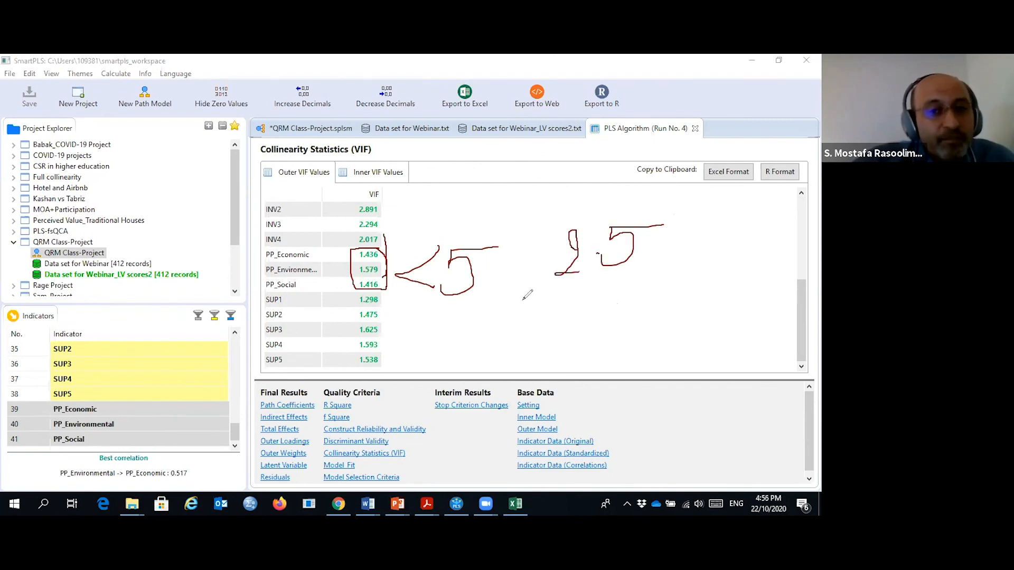
mouse_move(470, 226)
left_mouse_down()
mouse_move(421, 314)
mouse_move(515, 270)
mouse_move(477, 224)
mouse_move(464, 226)
left_mouse_up()
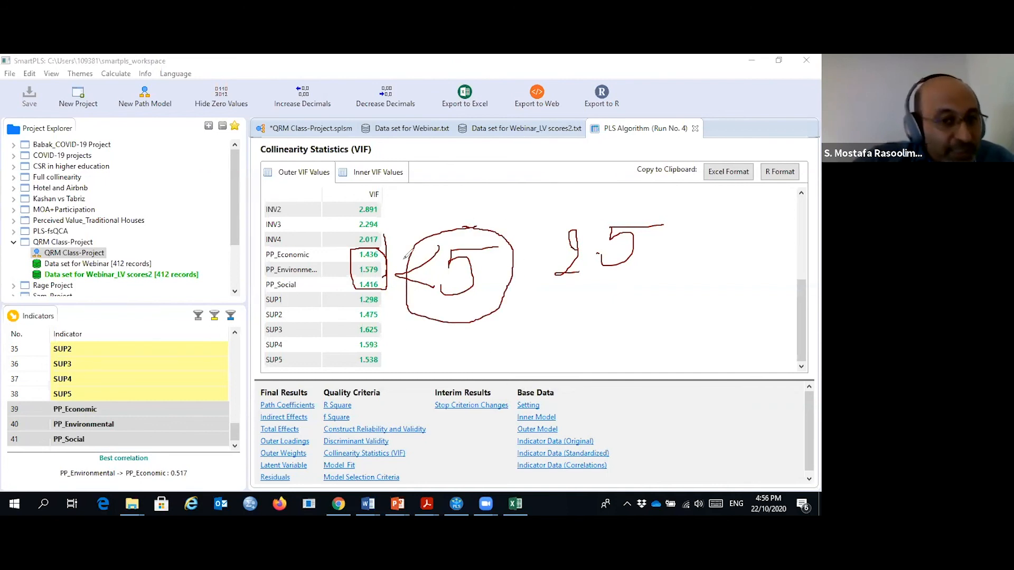
mouse_move(700, 215)
left_mouse_down()
mouse_move(547, 228)
mouse_move(627, 301)
mouse_move(679, 221)
mouse_move(677, 198)
left_mouse_up()
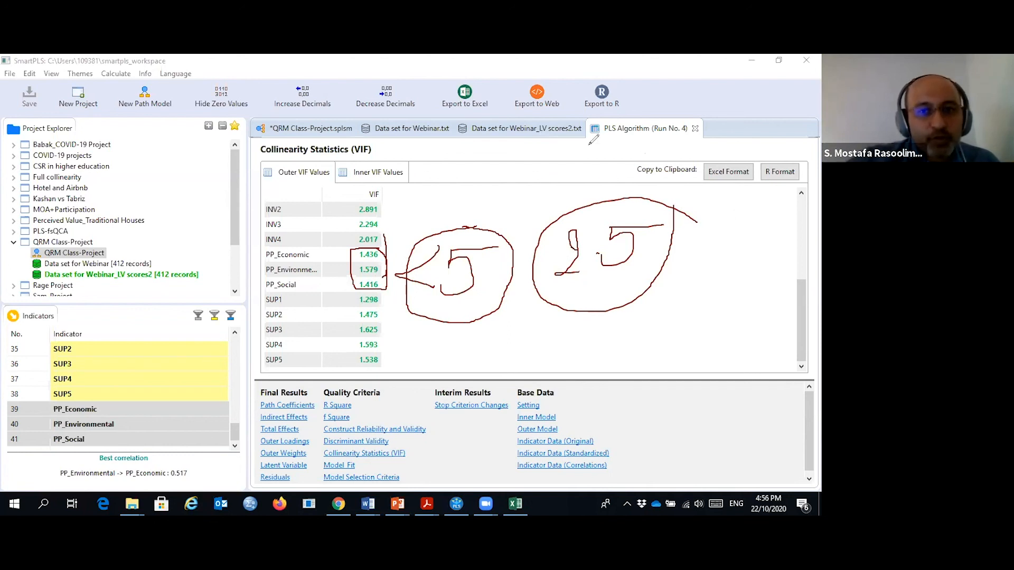
left_click(567, 152)
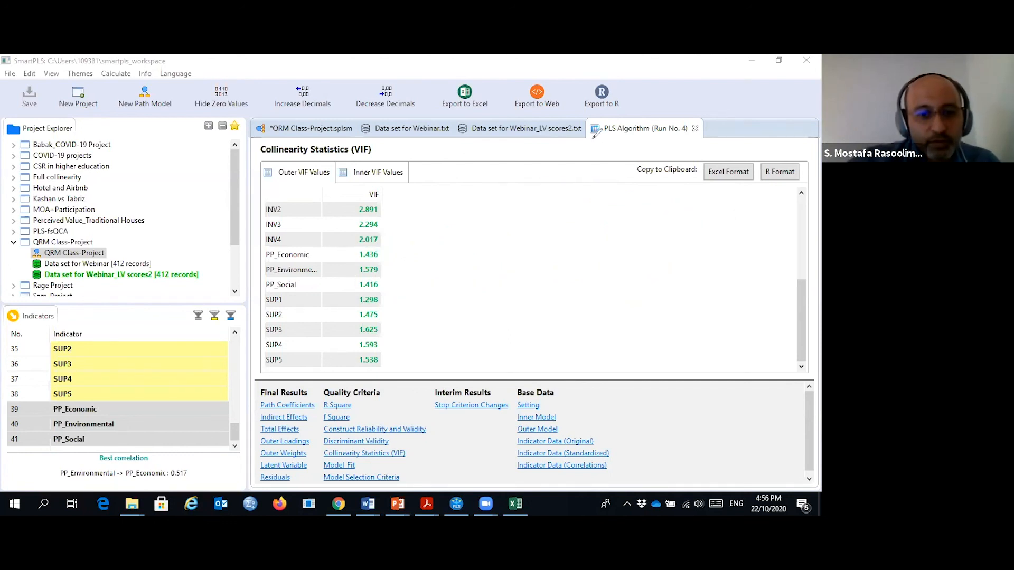
Step: Switch to Published paper in JTR.2020.pdf in Acrobat Reader, examine how Residents' Perceptions is reported in the table, and return to SmartPLS
mouse_move(427, 503)
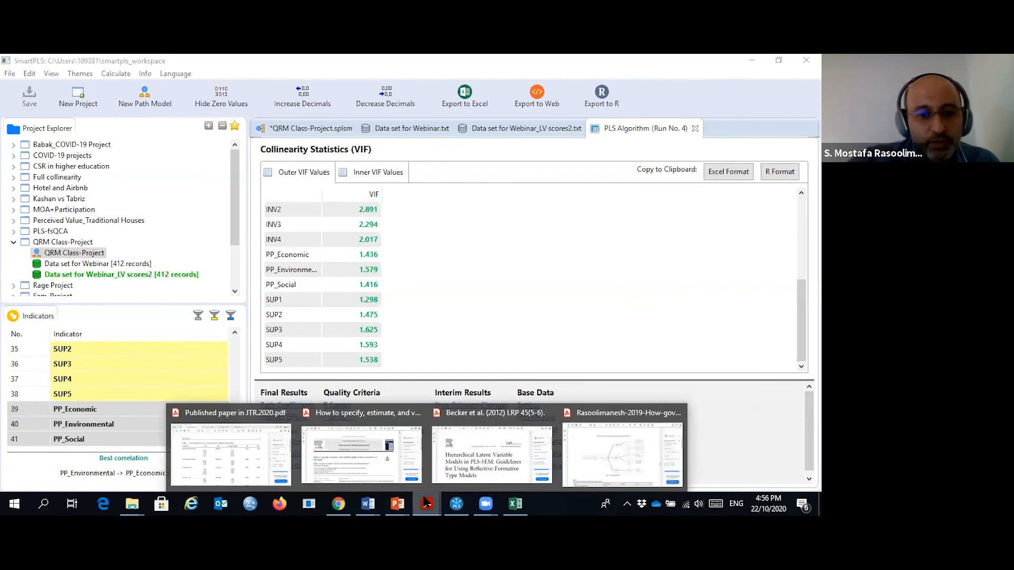
left_click(243, 425)
scroll(391, 311, "down", 8)
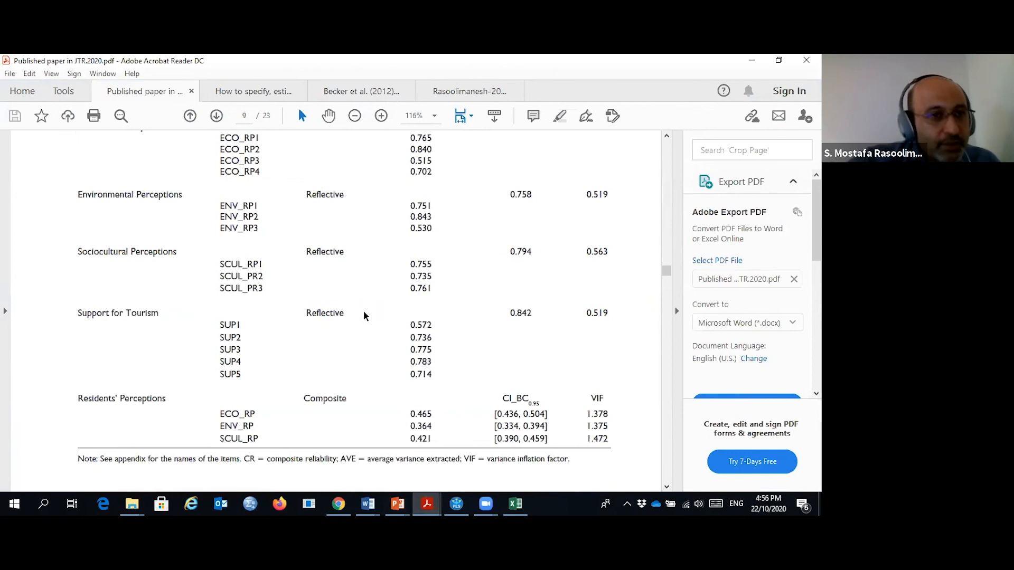
scroll(364, 312, "down", 1)
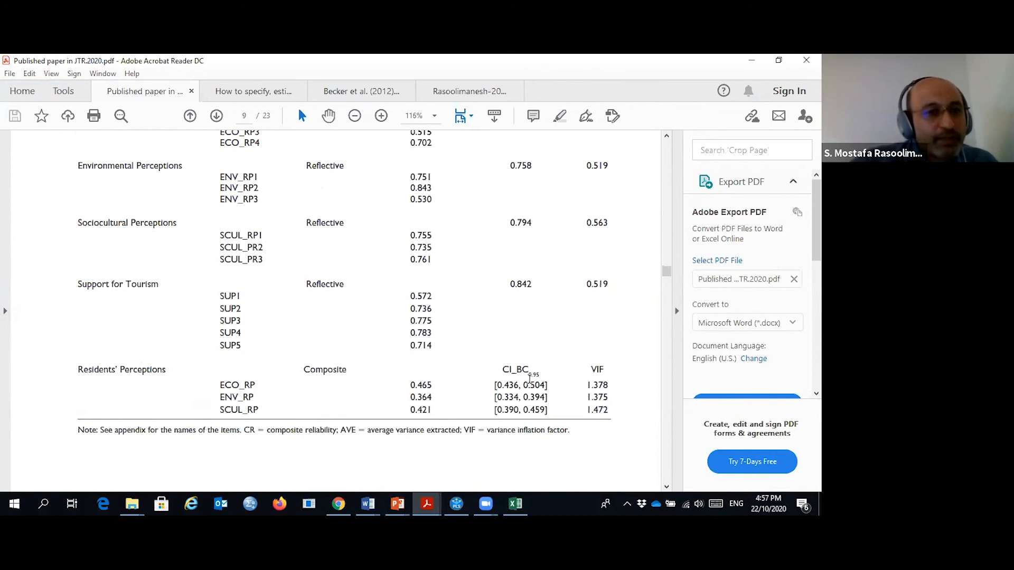
left_click(456, 504)
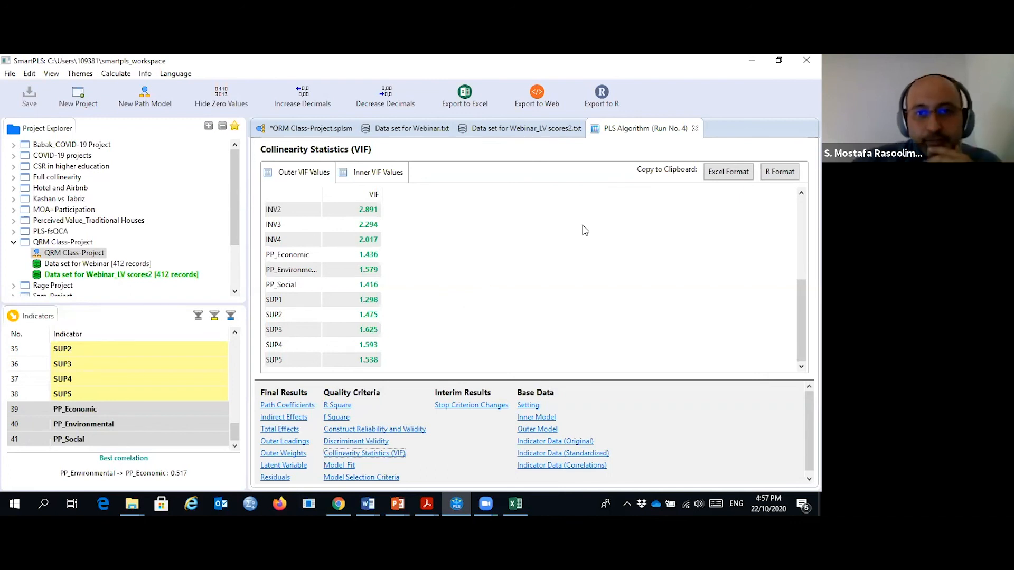
left_click(296, 128)
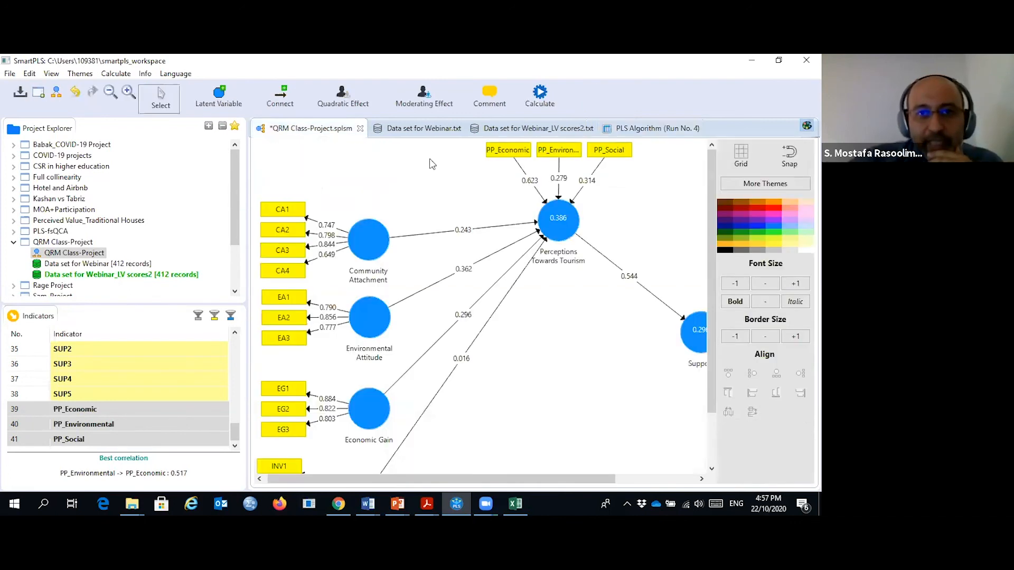
left_click(539, 96)
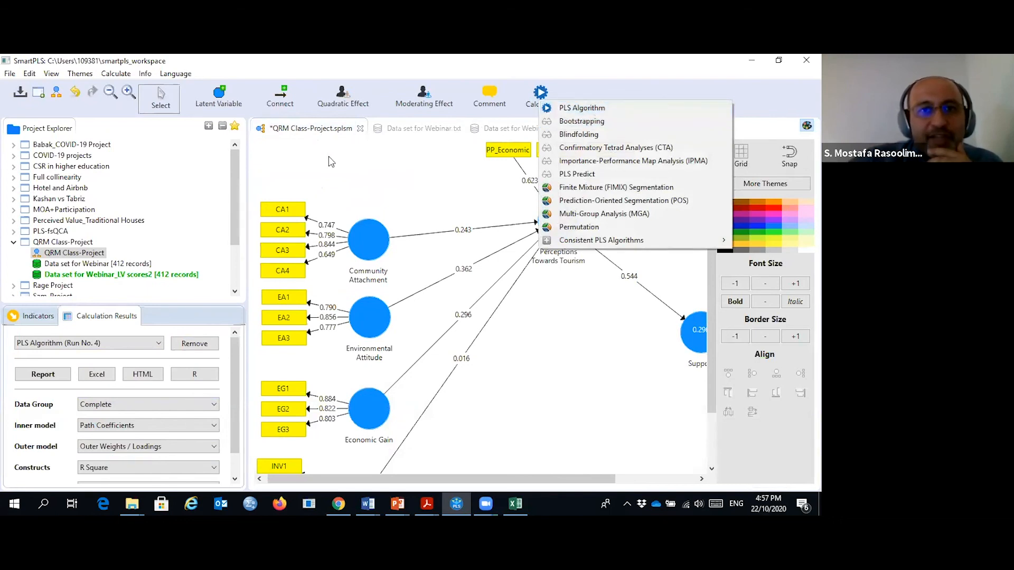
left_click(353, 172)
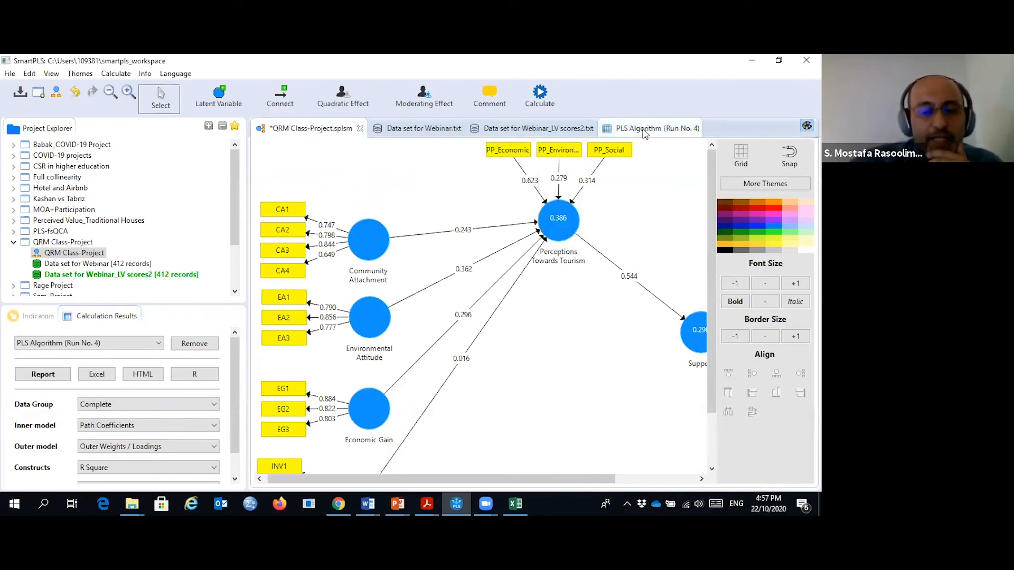
left_click(649, 131)
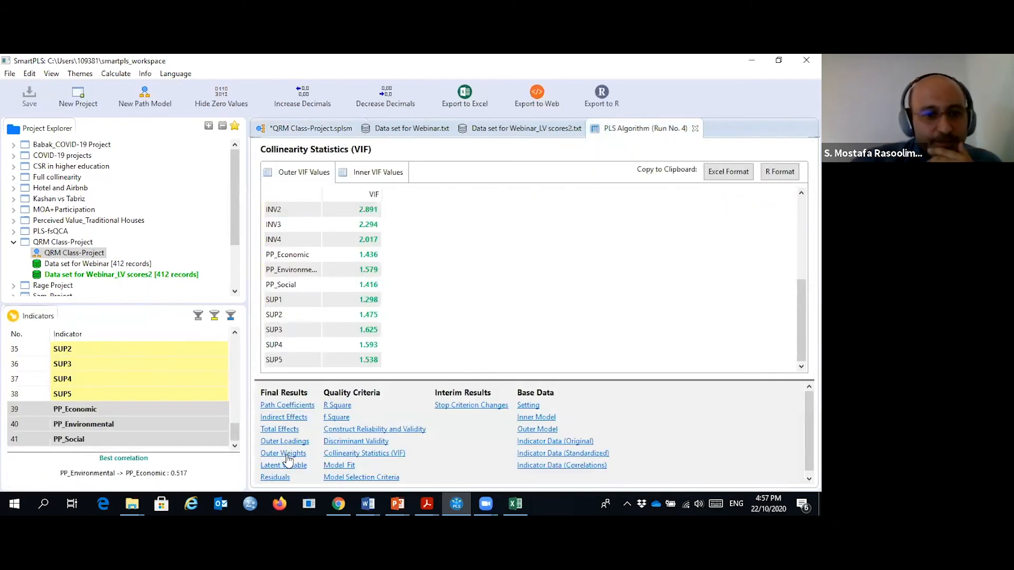
left_click(296, 129)
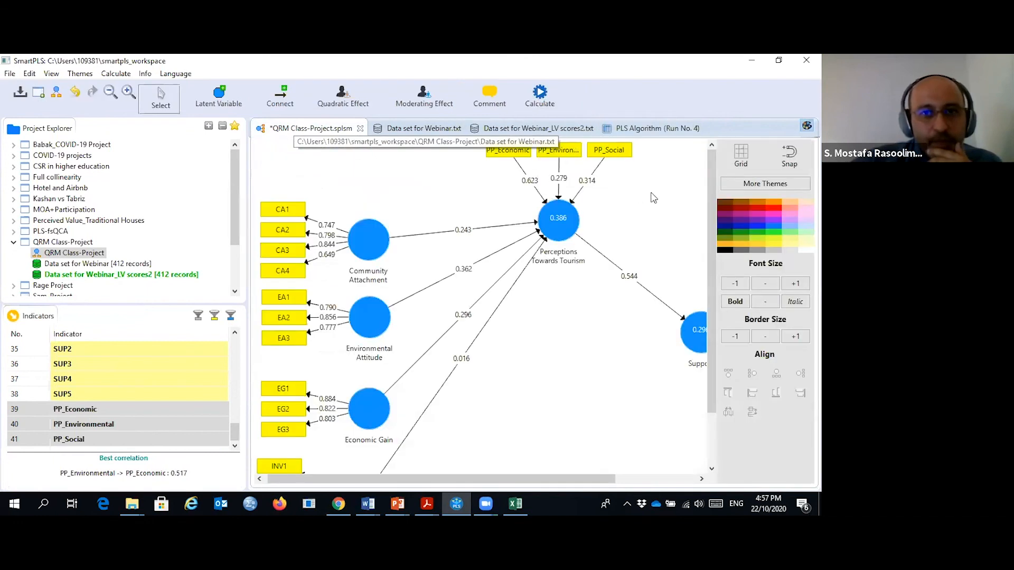
Step: Examine the outer weights of the PP indicators in the PLS Algorithm report and return to the path diagram
left_click(649, 131)
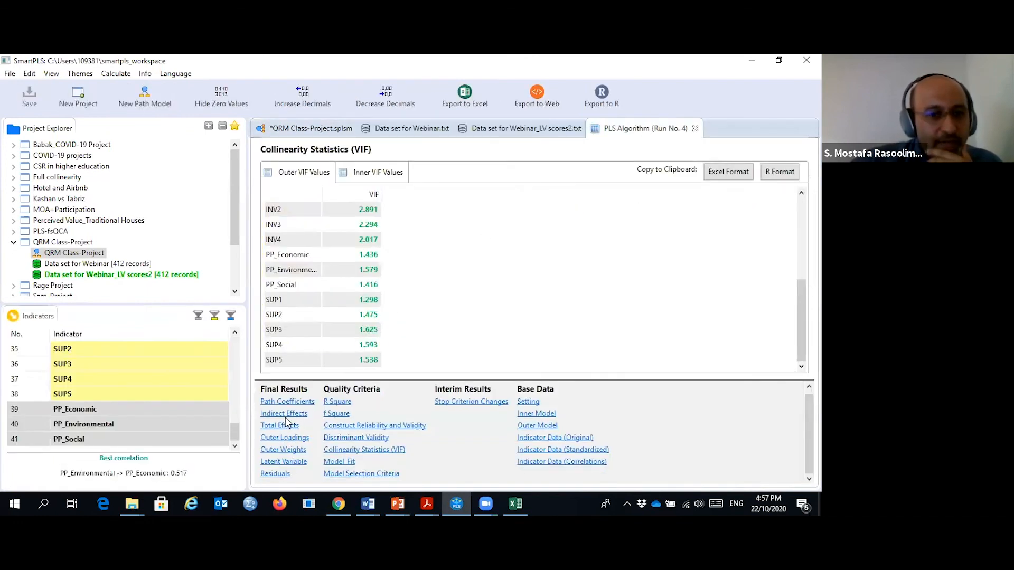
left_click(303, 449)
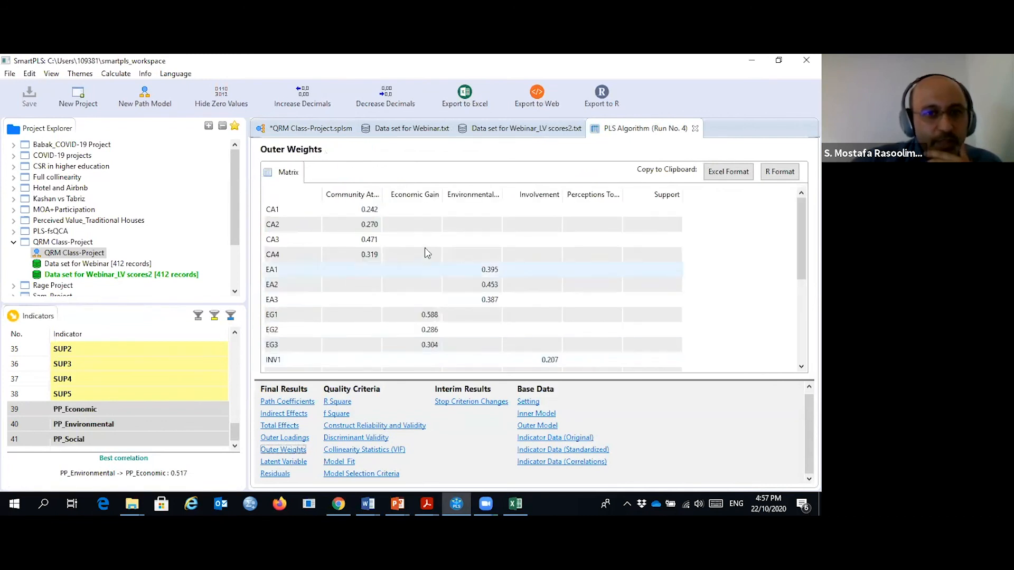
scroll(586, 324, "down", 4)
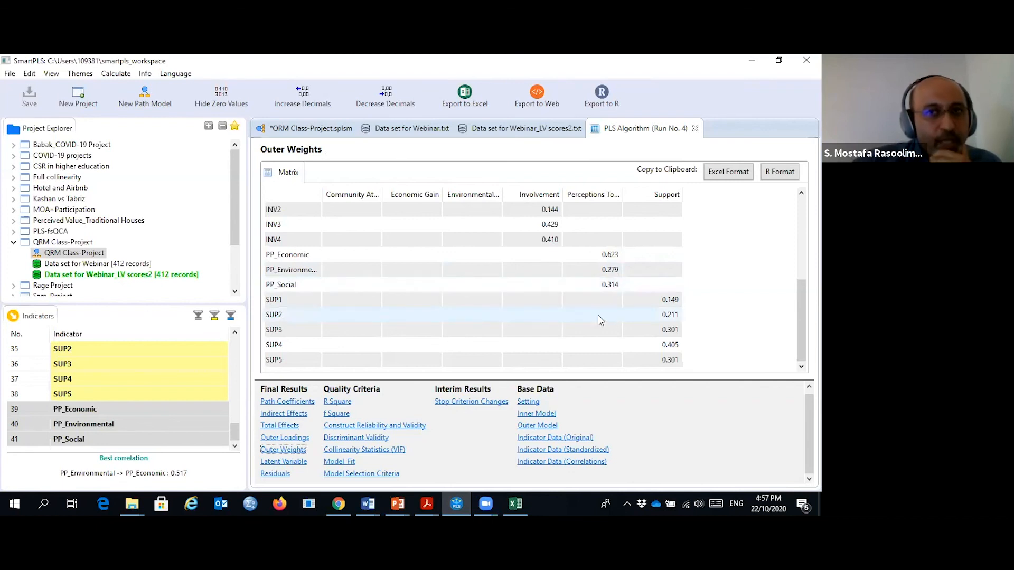
scroll(603, 316, "up", 1)
scroll(603, 316, "up", 2)
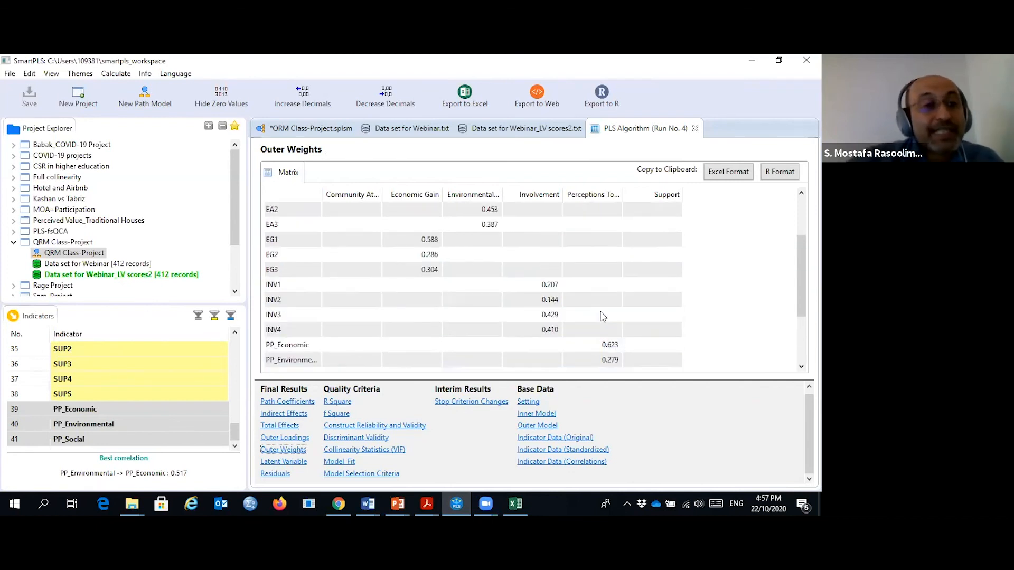
left_click(308, 131)
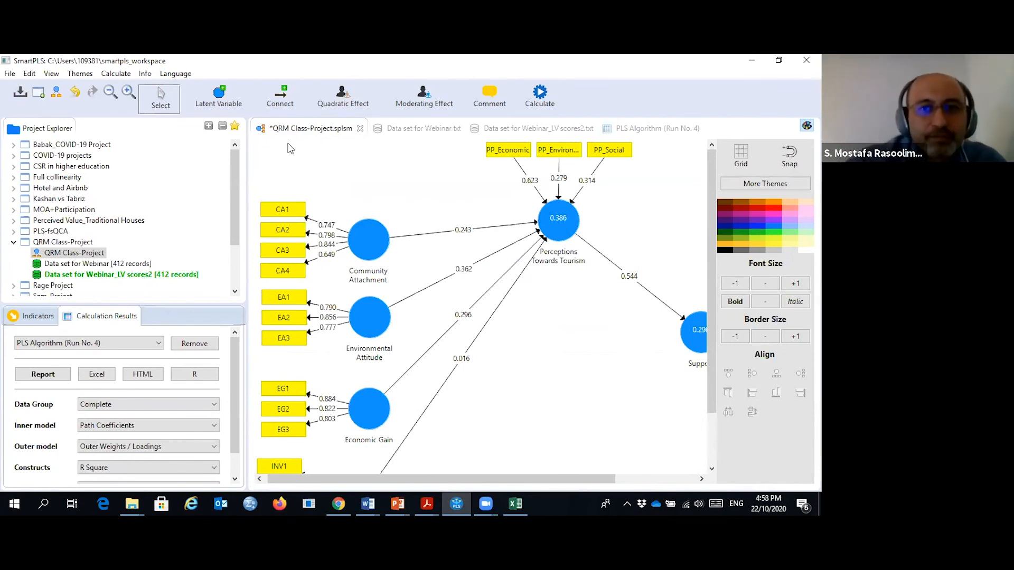
Step: Run basic Bootstrapping with 500 subsamples, BCa confidence intervals, a one-tailed test and a 0.05 significance level, opening the full report
left_click(555, 108)
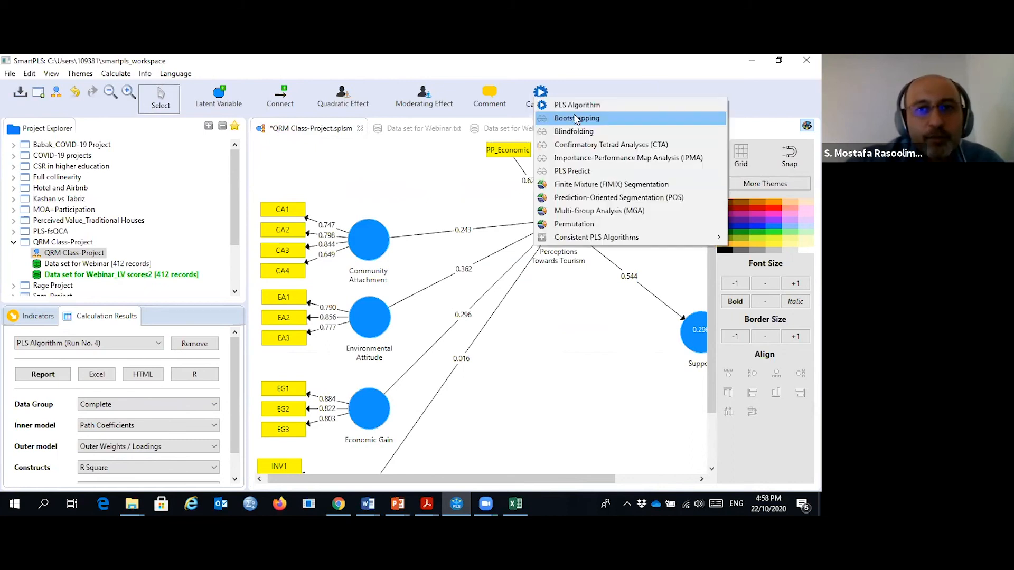
left_click(579, 117)
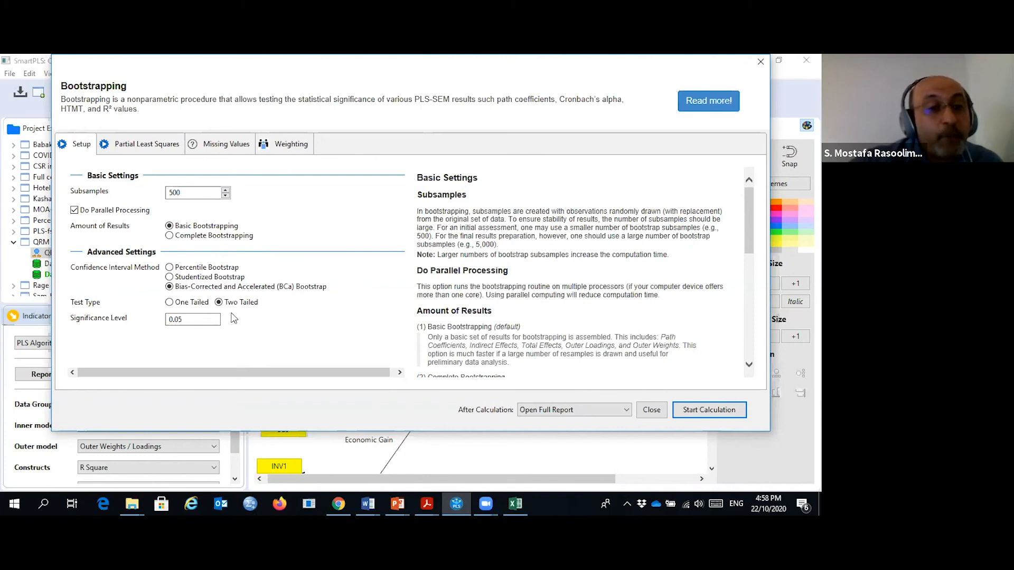
left_click(169, 303)
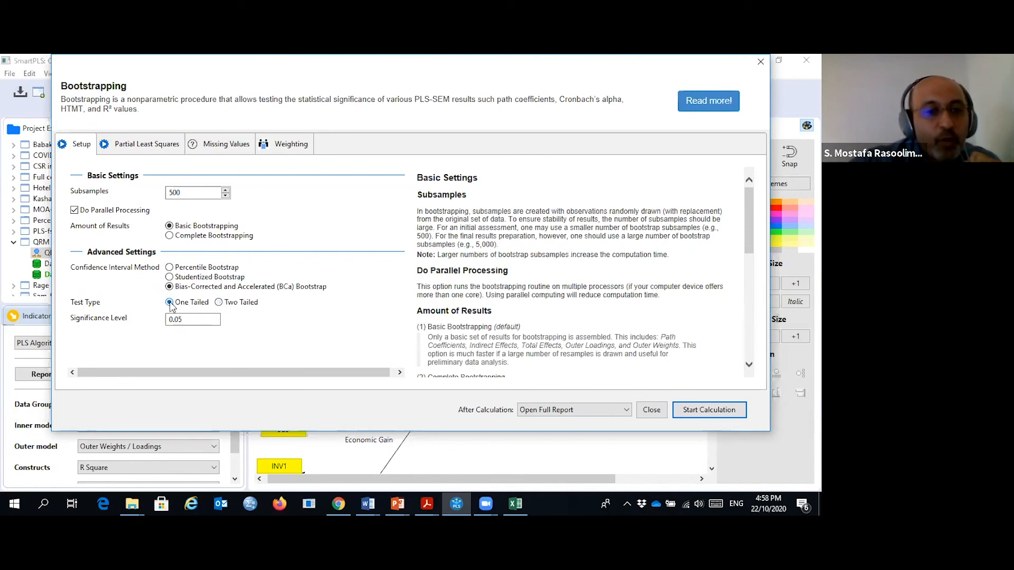
left_click(707, 411)
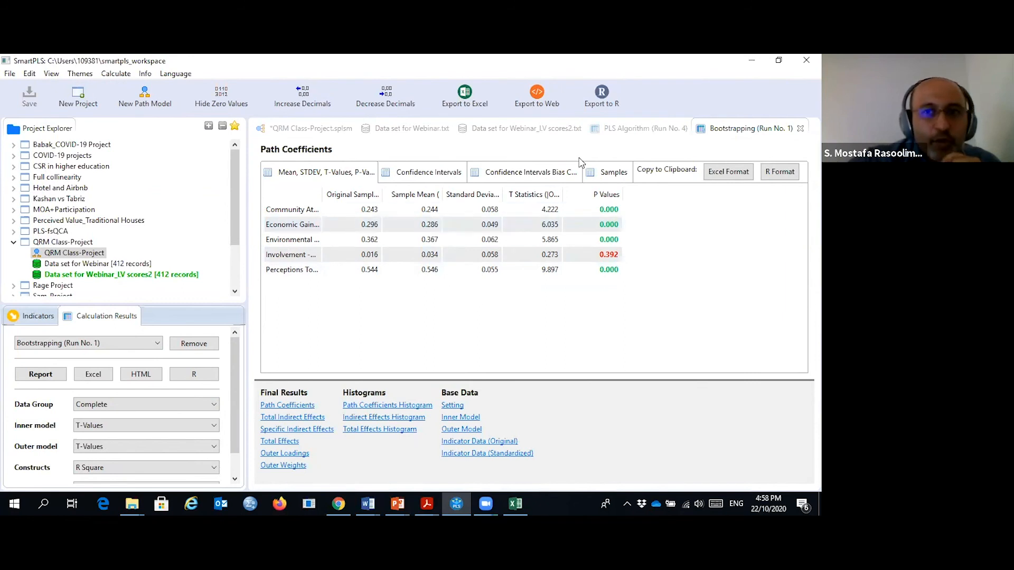
Step: Examine the bootstrapped outer weights with T statistics and P values, widening the name column to read the three PP indicators in full
left_click(275, 468)
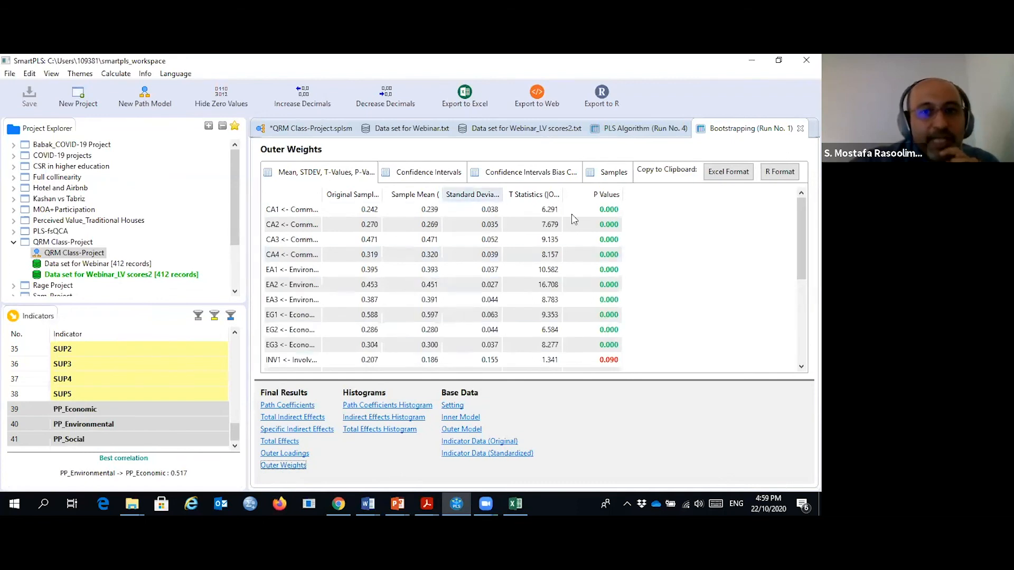
scroll(614, 328, "down", 4)
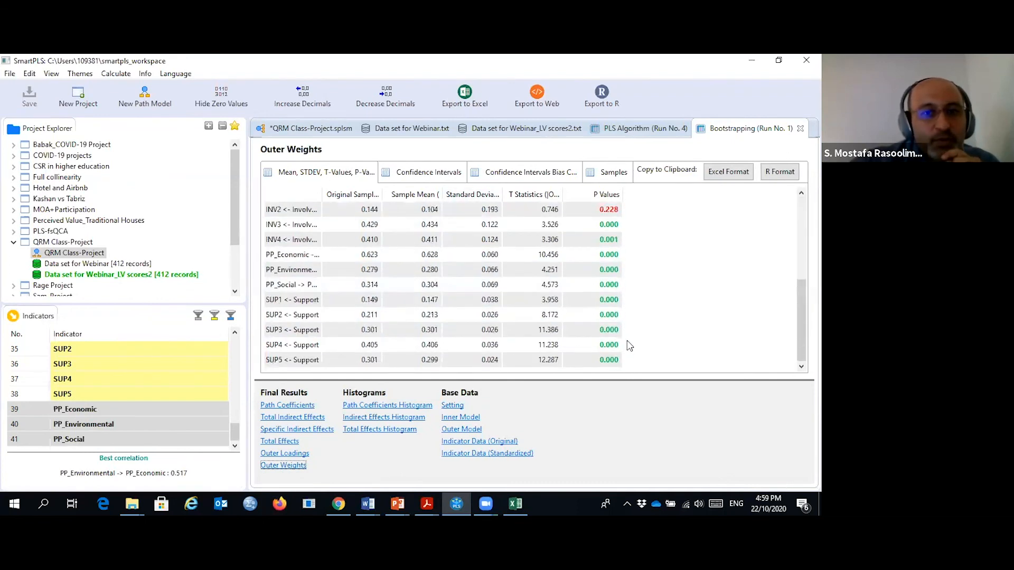
scroll(629, 343, "up", 2)
scroll(396, 322, "down", 3)
scroll(610, 348, "up", 3)
scroll(611, 348, "up", 3)
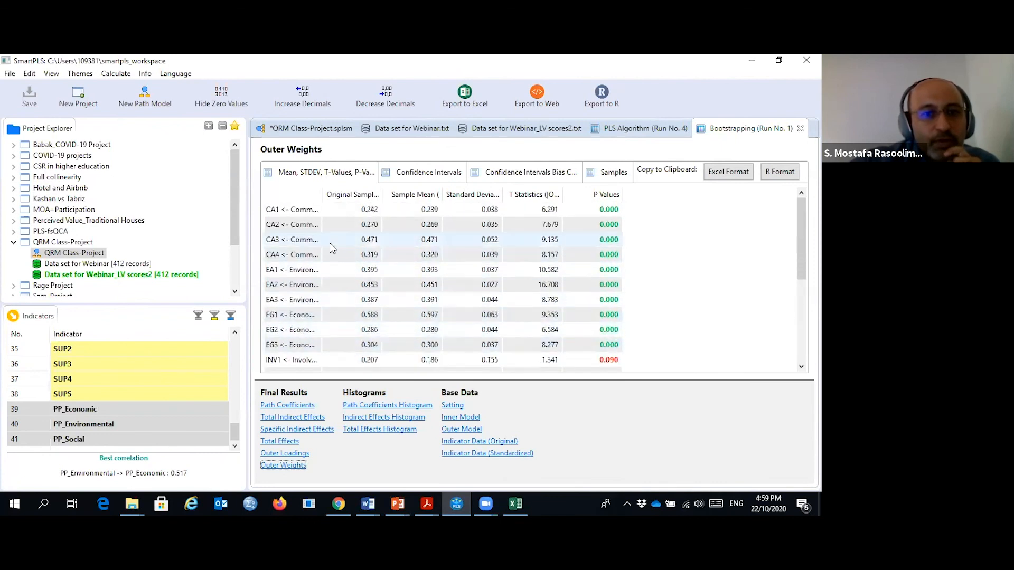
left_click_drag(380, 194, 431, 195)
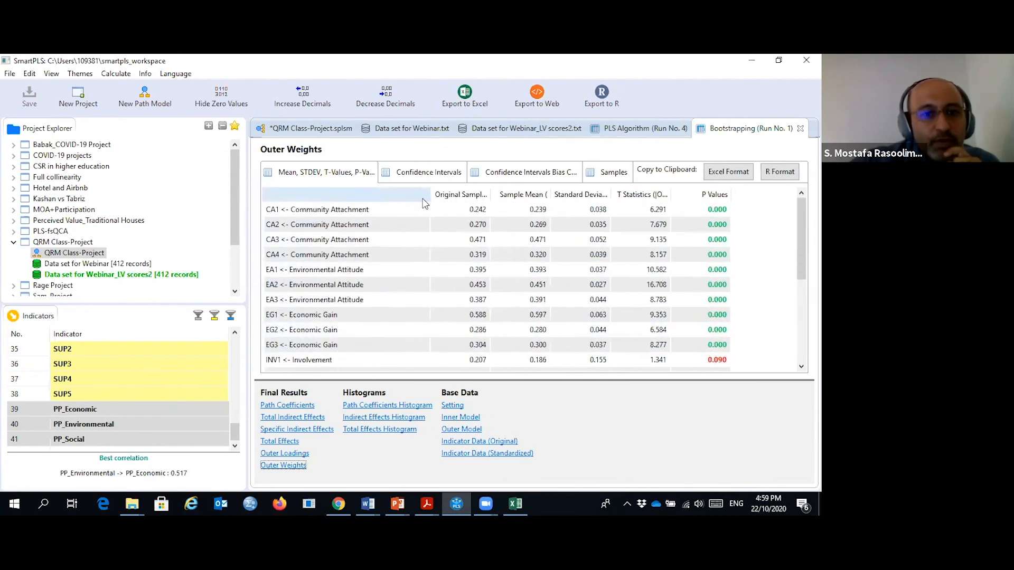
scroll(368, 325, "down", 4)
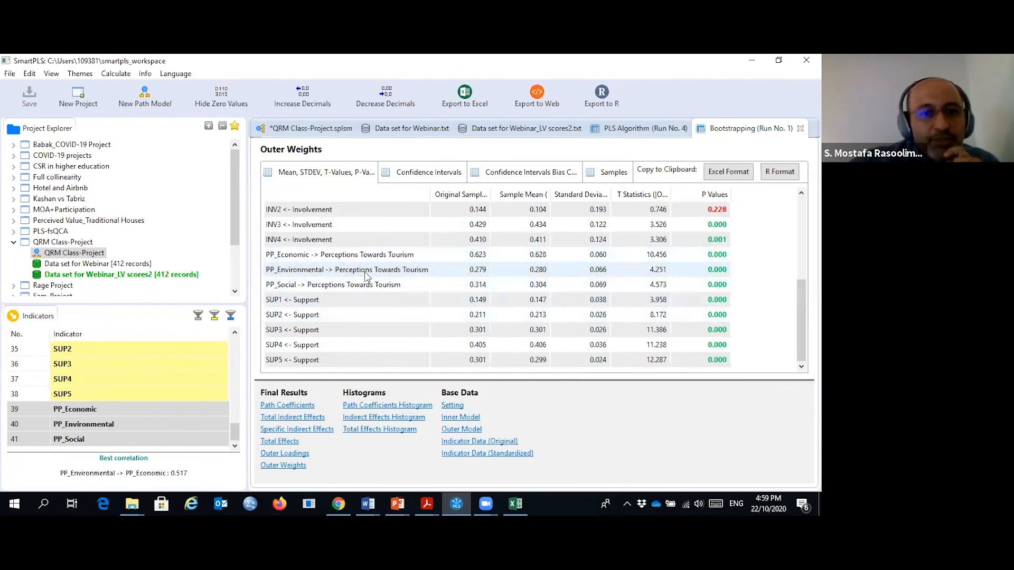
Step: Circle the PP_Economic, PP_Environmental and PP_Social rows in the outer weights table, clearing the mark when done
left_click(579, 112)
mouse_move(264, 254)
left_mouse_down()
mouse_move(276, 288)
mouse_move(654, 288)
mouse_move(742, 270)
mouse_move(725, 248)
mouse_move(680, 250)
left_mouse_up()
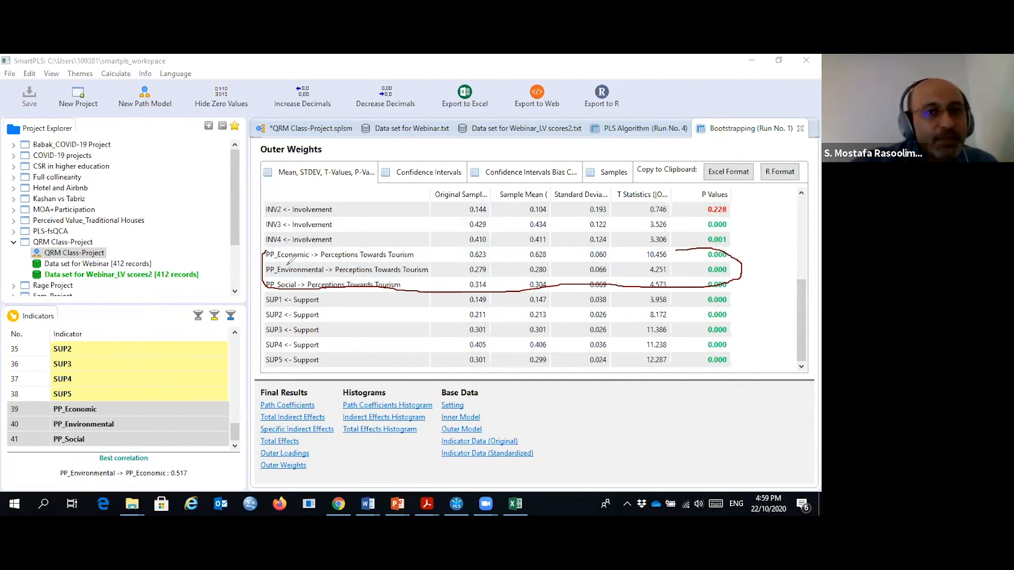
left_click(550, 137)
left_click(550, 138)
left_click(550, 138)
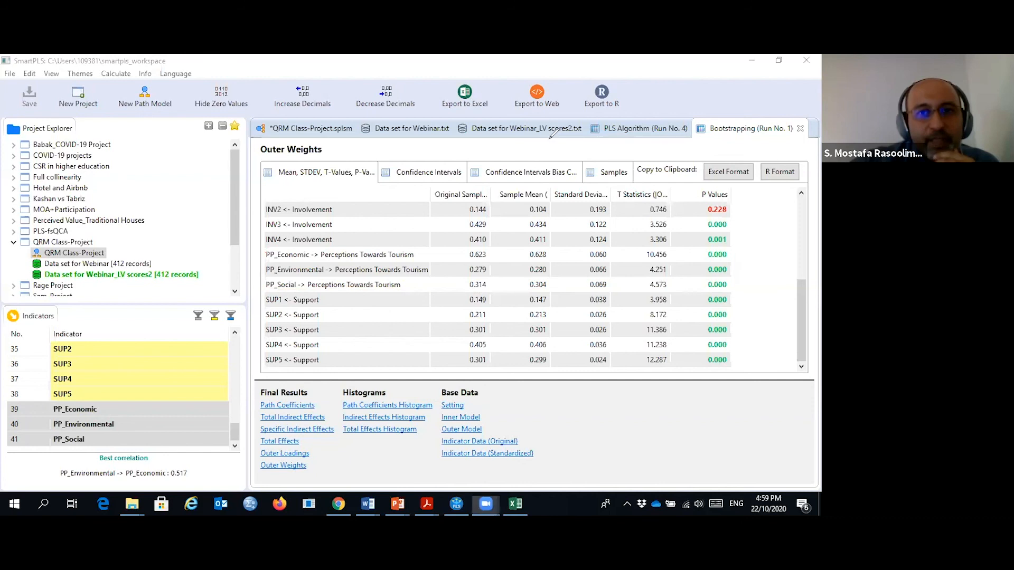
Step: Examine the bias-corrected confidence intervals of the PP indicators' outer weights, widening the name column for full labels
left_click(517, 174)
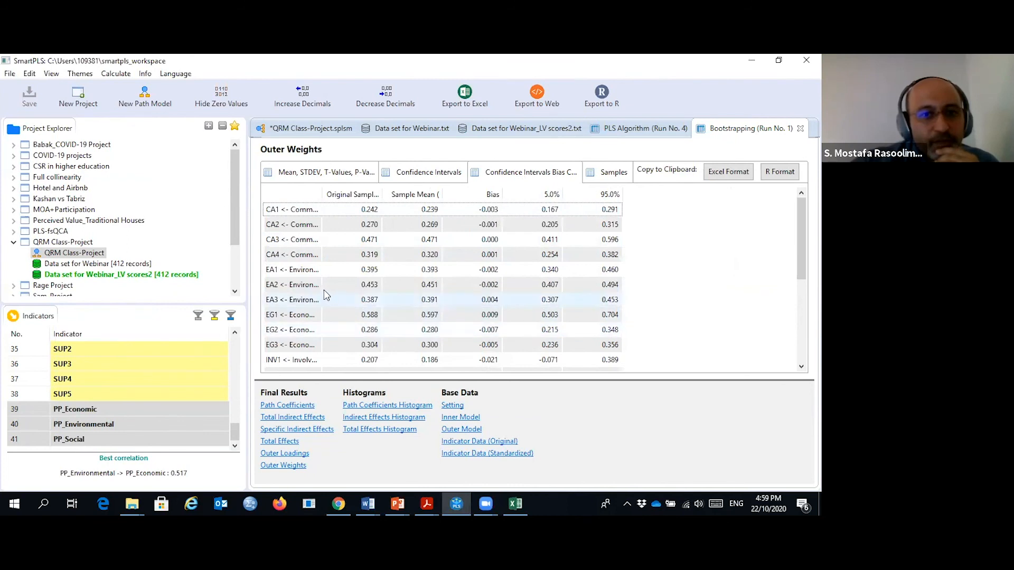
left_click_drag(322, 194, 429, 194)
scroll(413, 213, "down", 3)
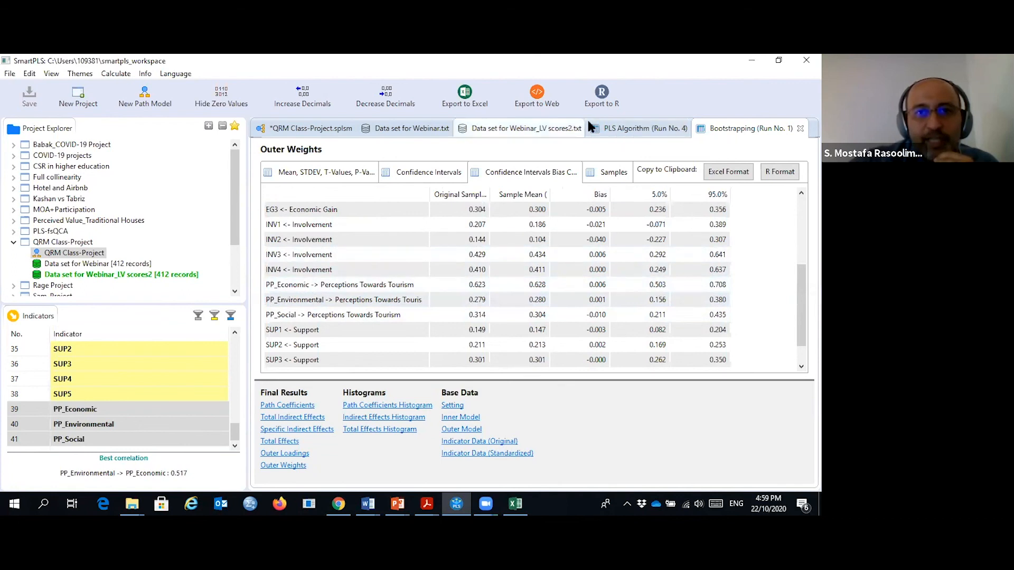
Step: Underline the 5.0% and 95.0% confidence bounds of the three PP indicators, clearing the marks when done
left_click(662, 286)
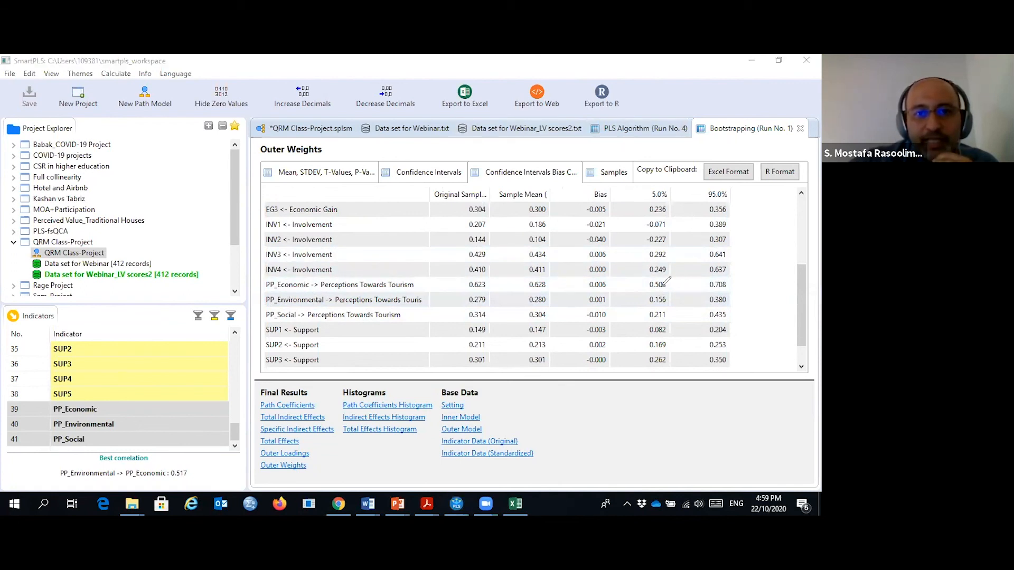
left_click_drag(651, 278, 731, 268)
left_click_drag(649, 291, 729, 289)
left_click_drag(650, 305, 732, 308)
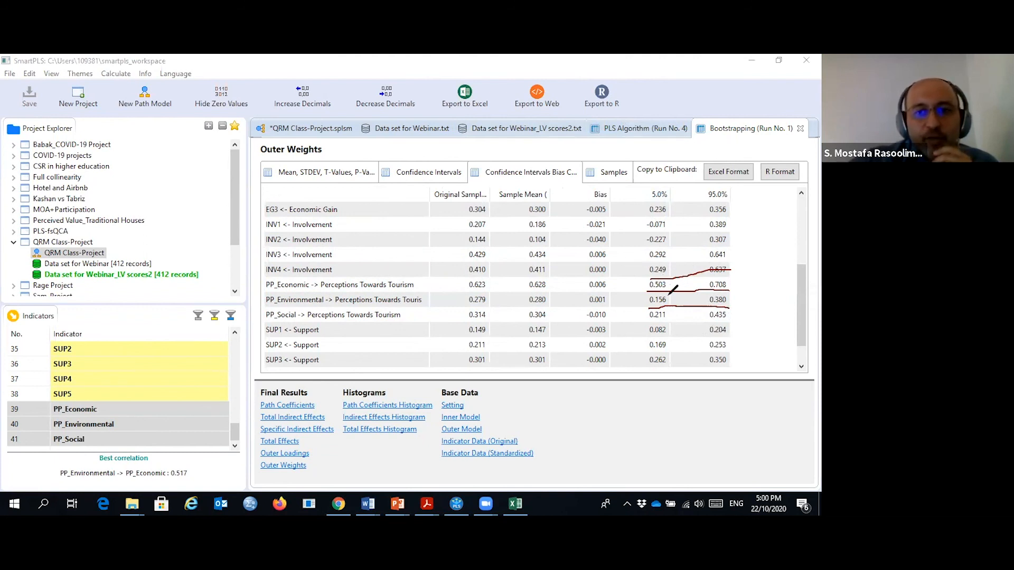
left_click_drag(649, 320, 730, 322)
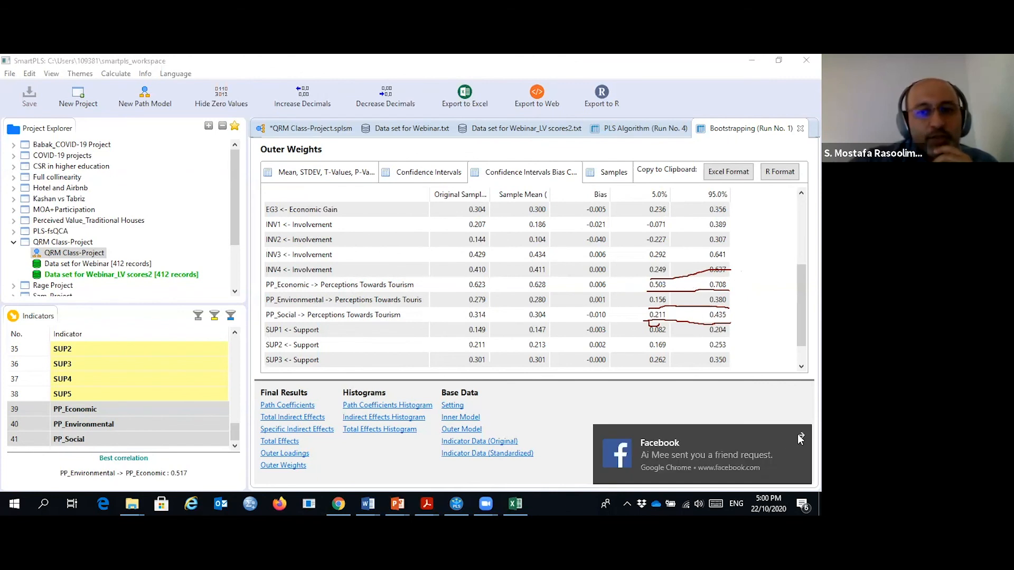
left_click(800, 437)
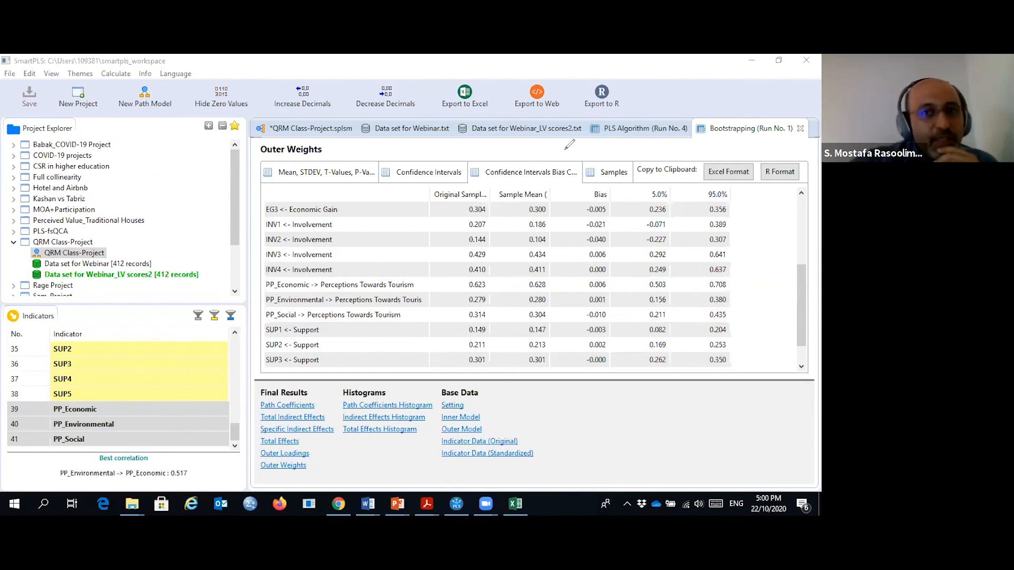
Step: Return to the QRM Class-Project path diagram, then switch to Published paper in JTR.2020.pdf in Acrobat Reader and examine the Residents' Perceptions confidence intervals
left_click(310, 128)
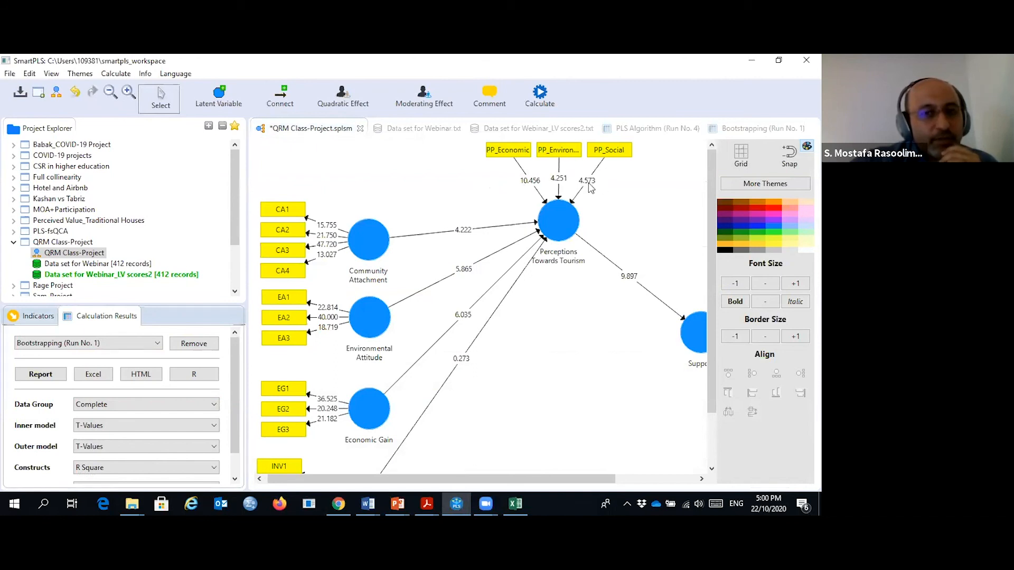
left_click(427, 503)
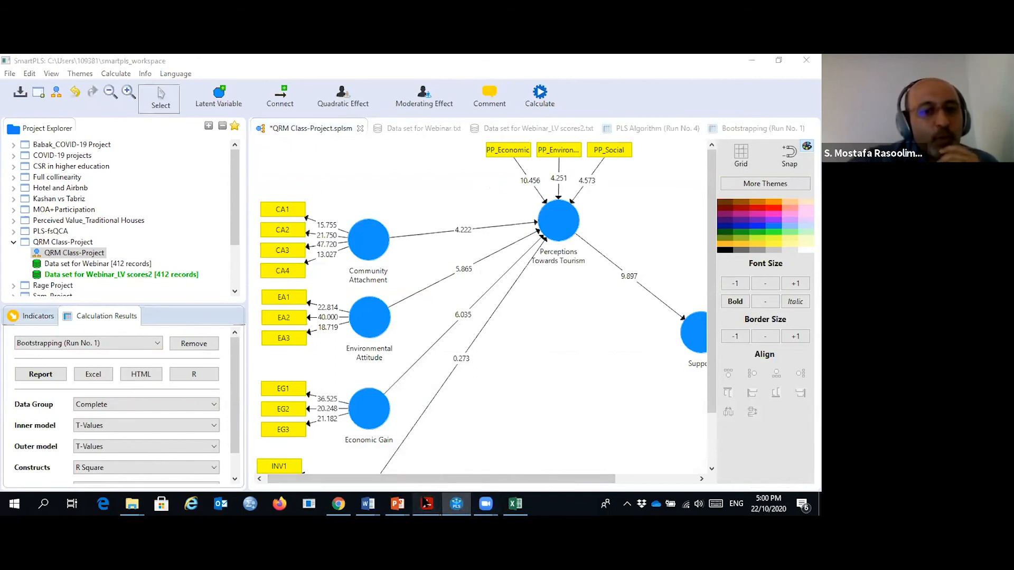
left_click(232, 448)
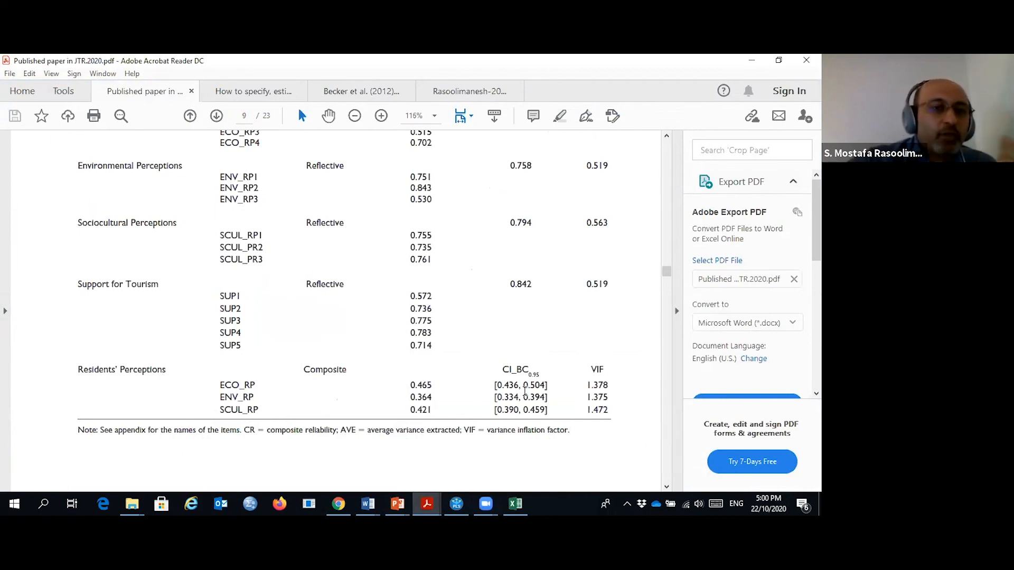
scroll(420, 349, "up", 8)
scroll(420, 349, "down", 5)
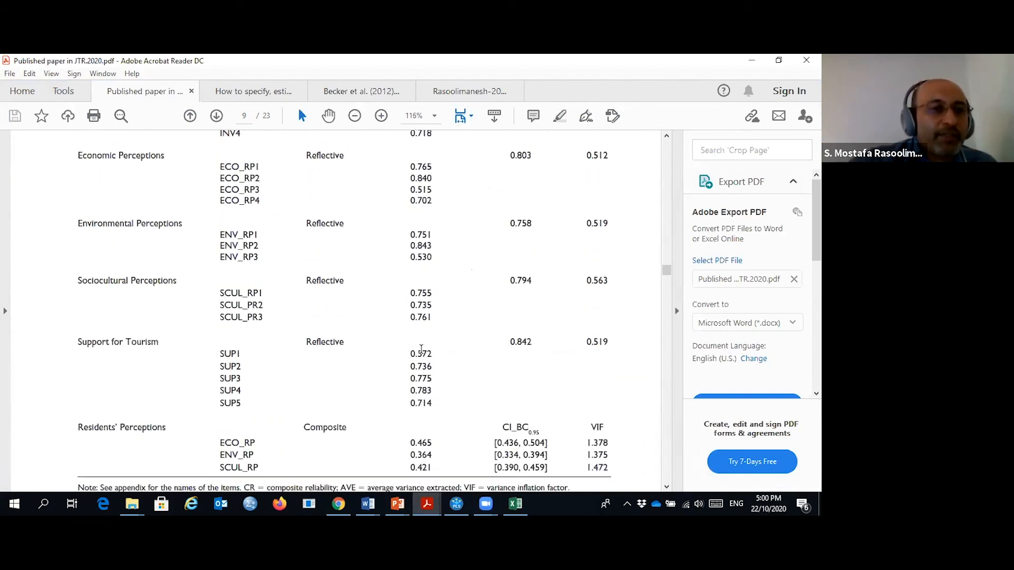
scroll(421, 349, "down", 4)
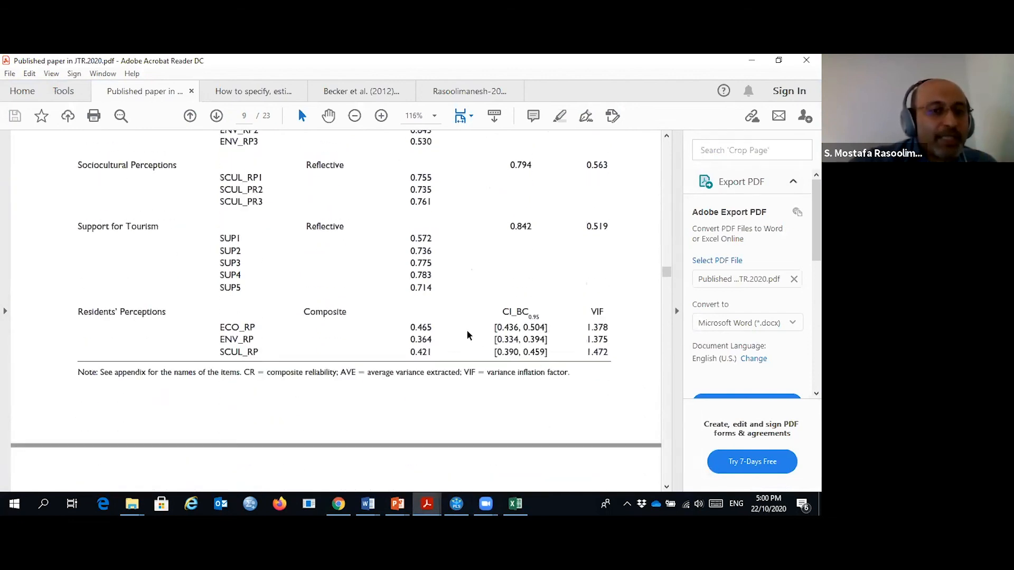